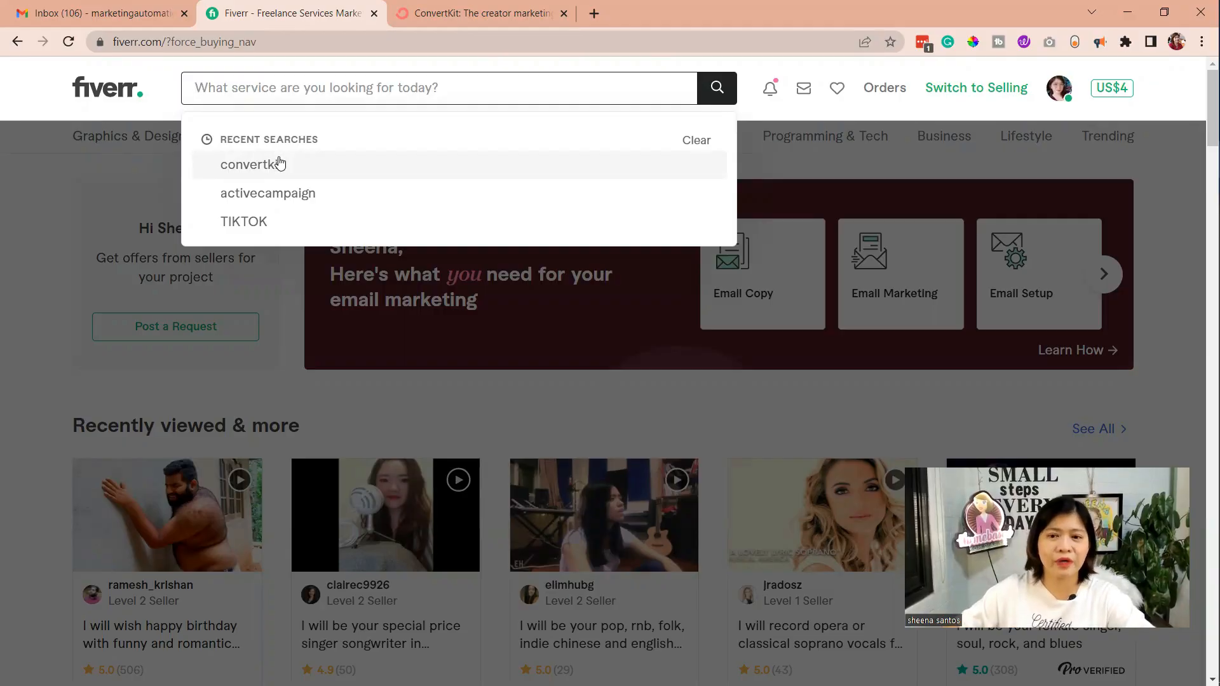
Rerun the recent Fiverr search for convertkit services
click(279, 164)
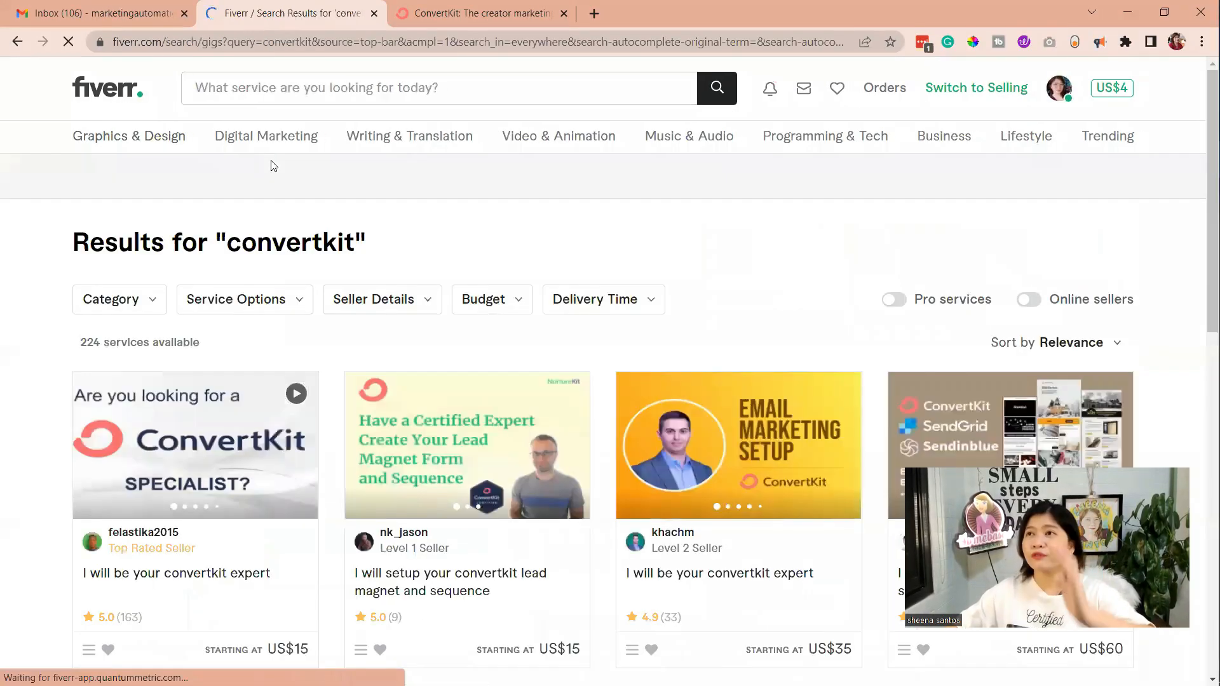
scroll(1143, 464, down, 1)
scroll(1143, 464, down, 1)
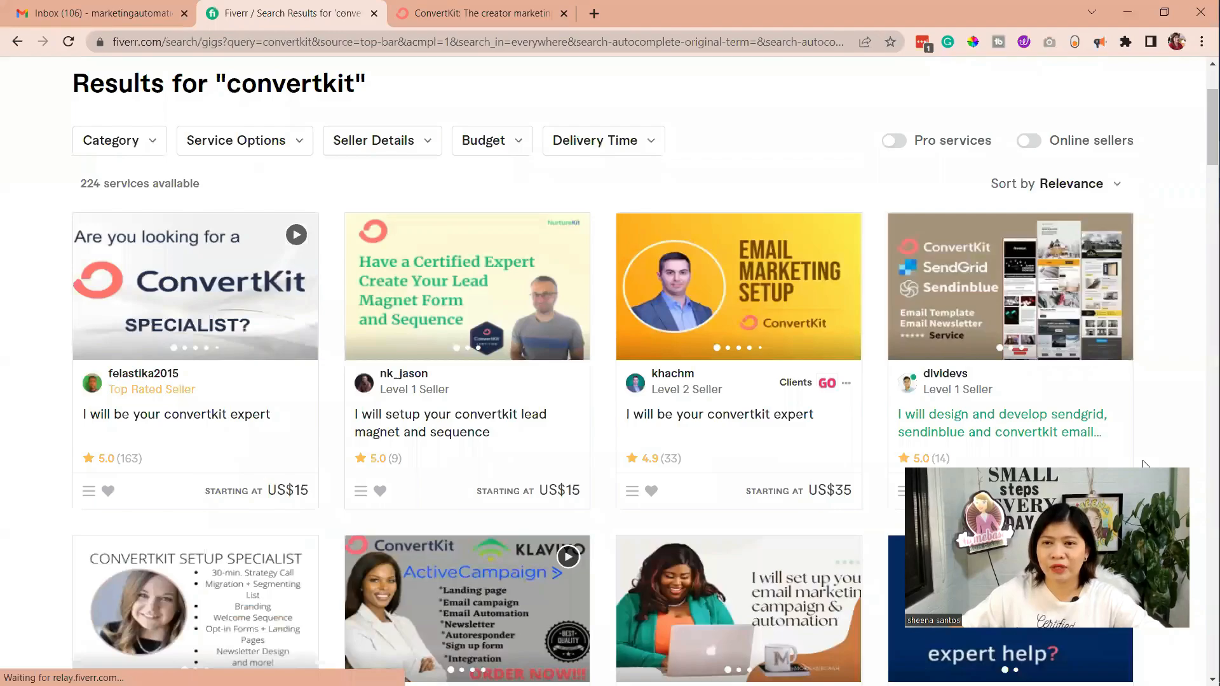
scroll(272, 354, up, 2)
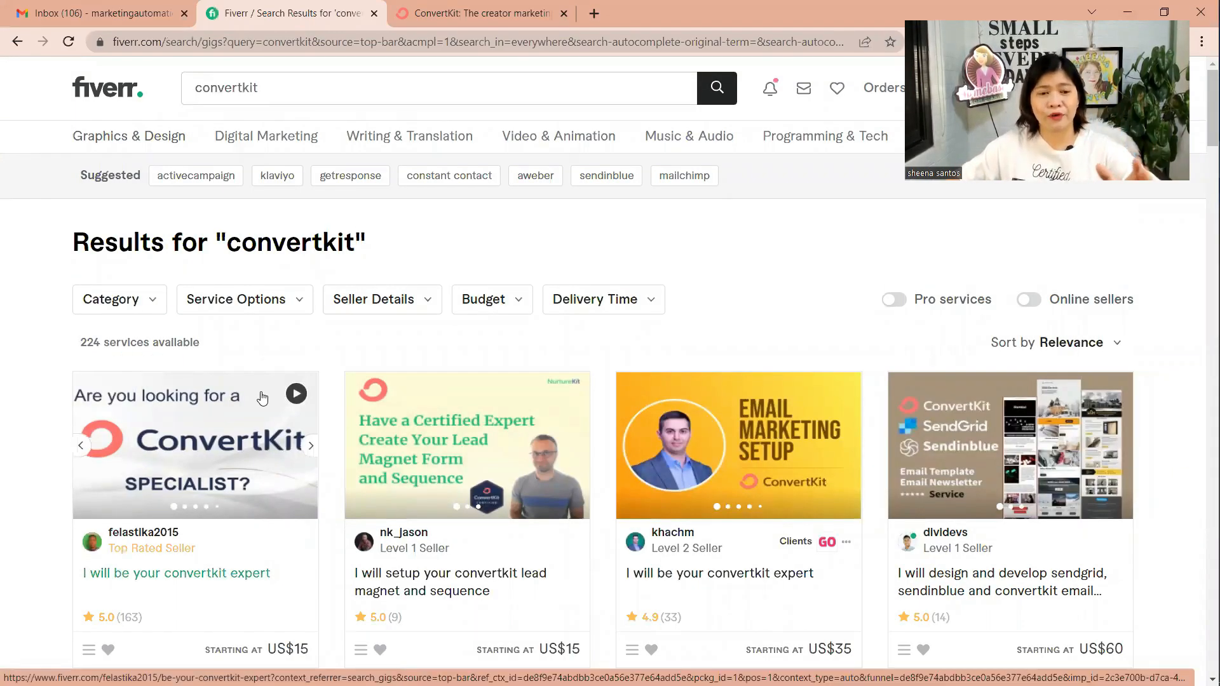
Examine the ConvertKit service listings, comparing seller levels, ratings and starting prices at a larger page zoom
key(ctrl+plus)
key(ctrl+plus)
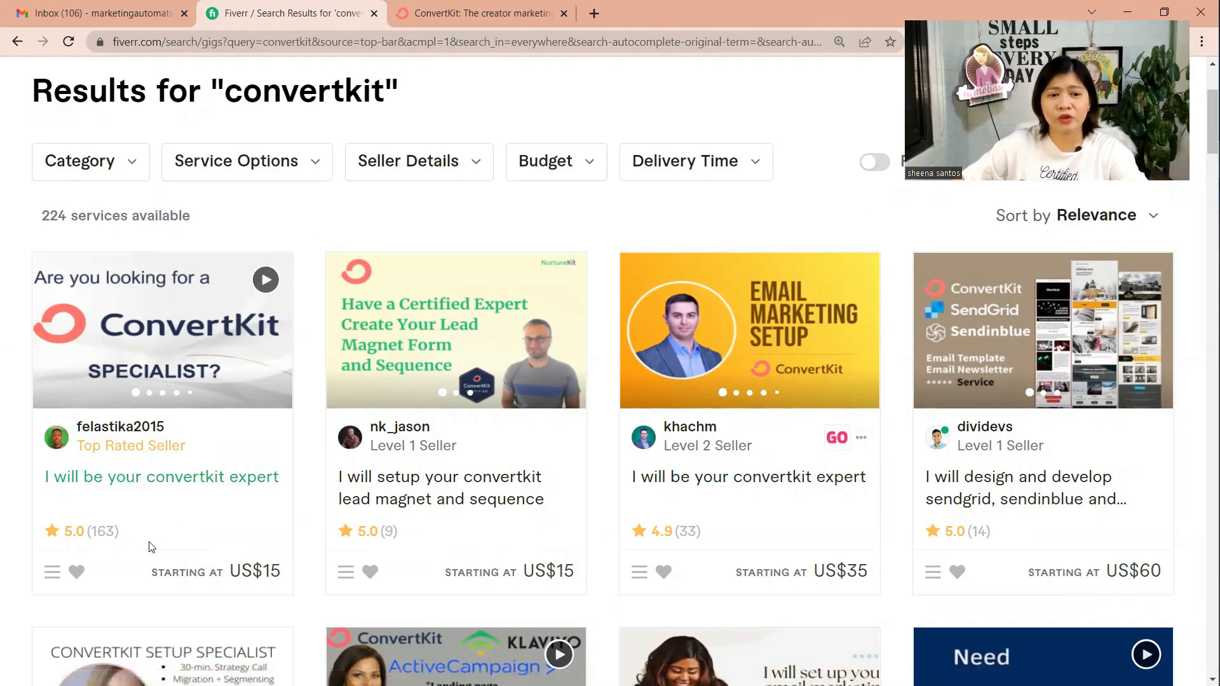
scroll(114, 432, down, 1)
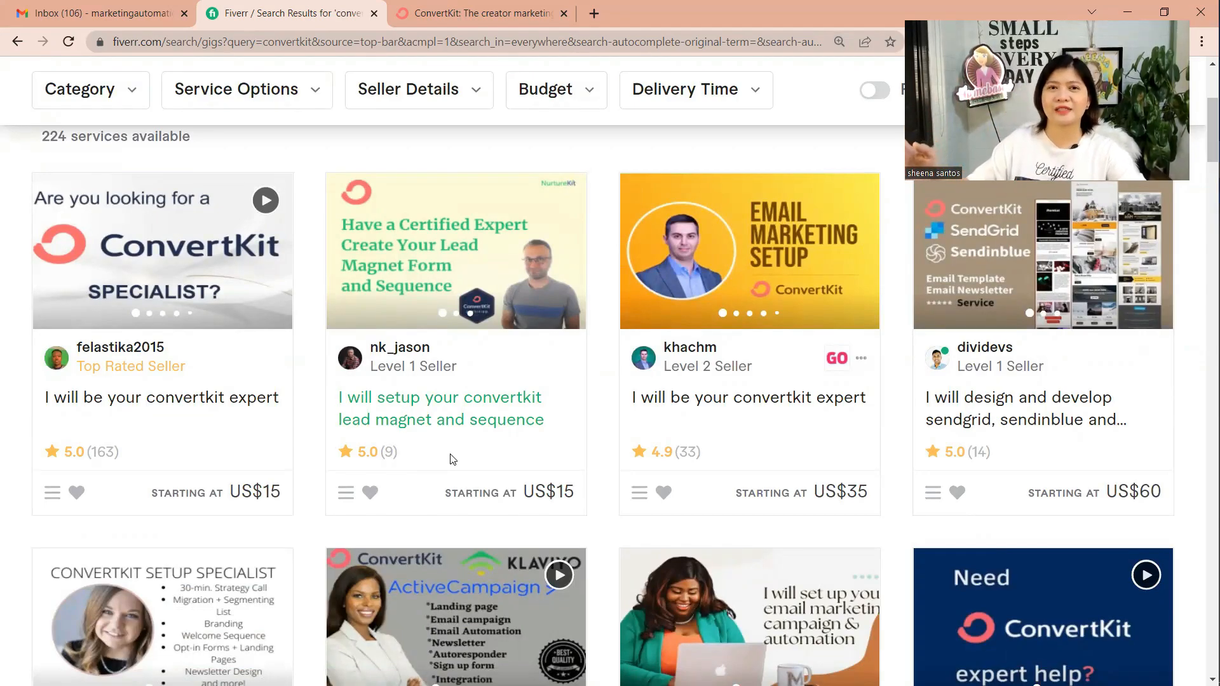
mouse_move(110, 366)
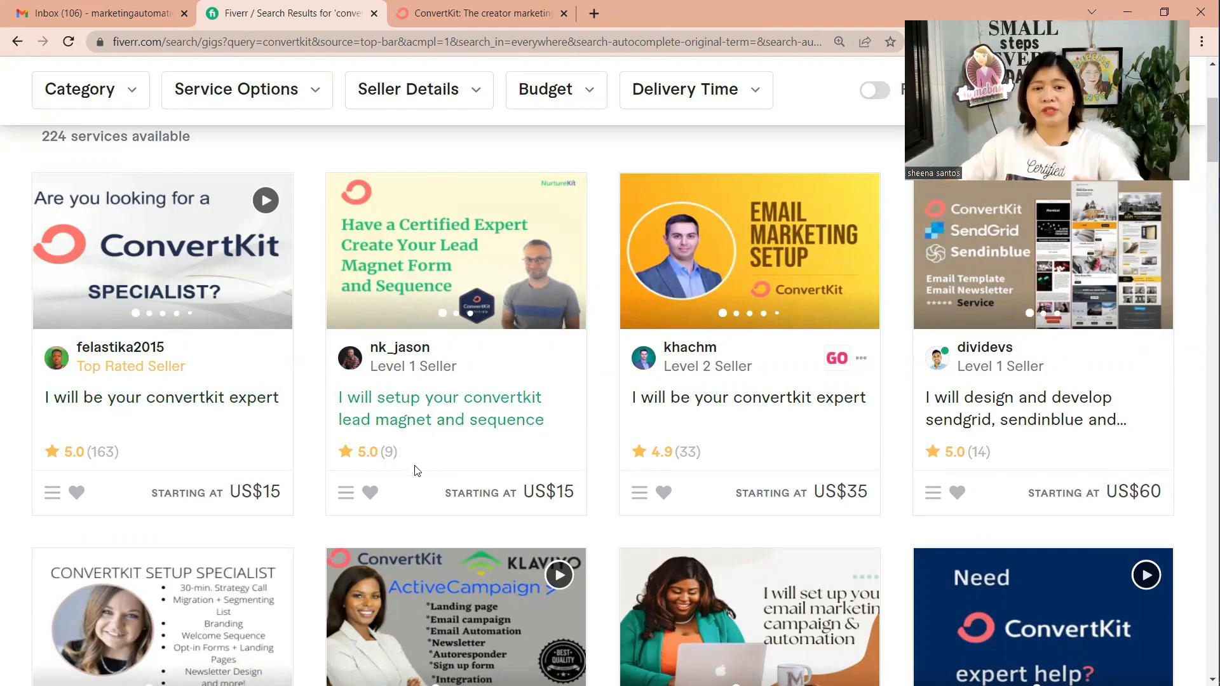
scroll(789, 441, down, 1)
scroll(789, 441, down, 4)
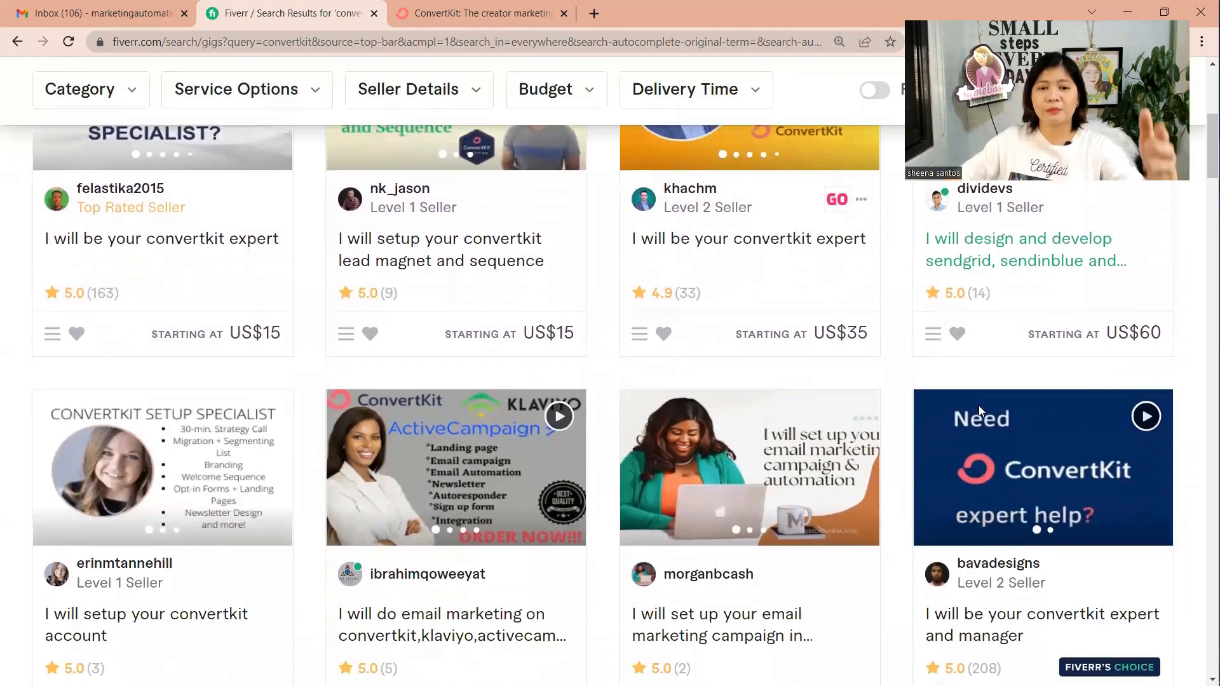
scroll(980, 412, down, 9)
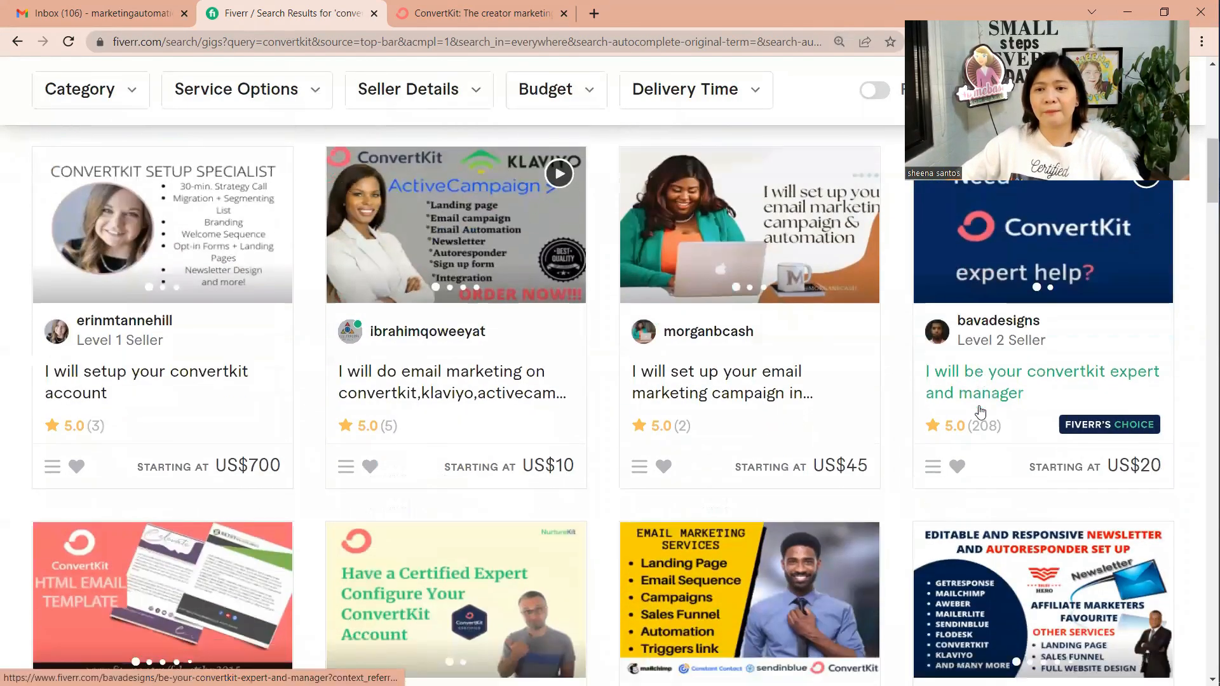
scroll(467, 458, down, 2)
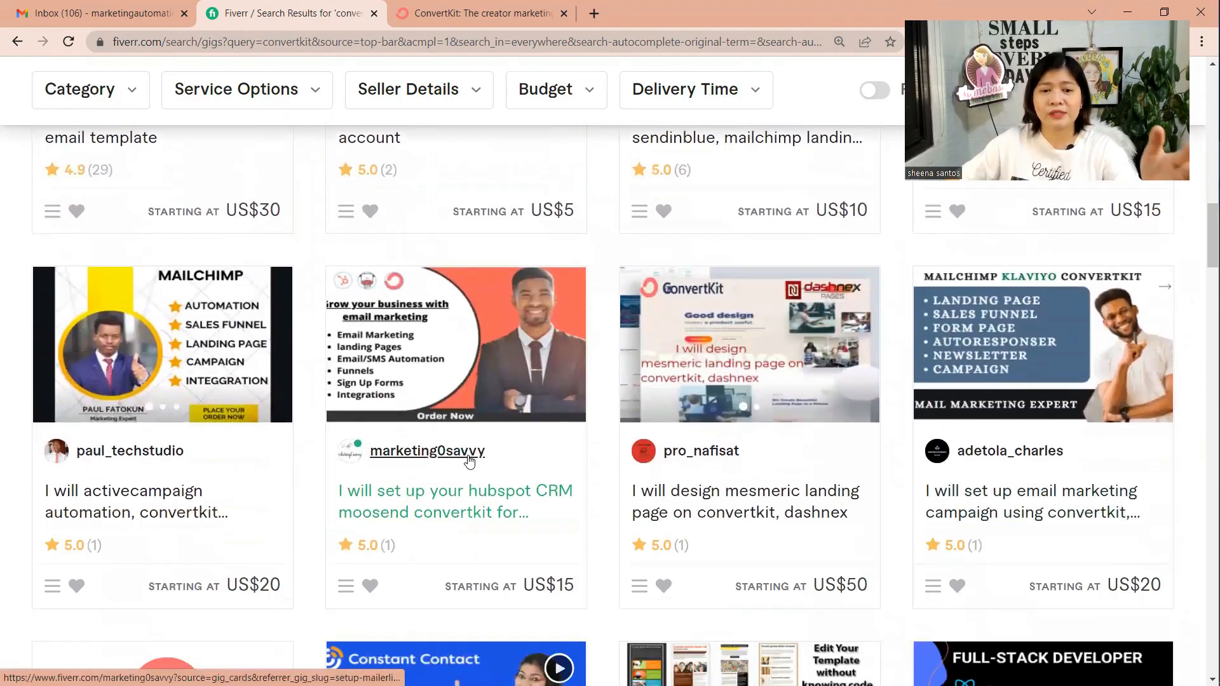
scroll(480, 462, down, 1)
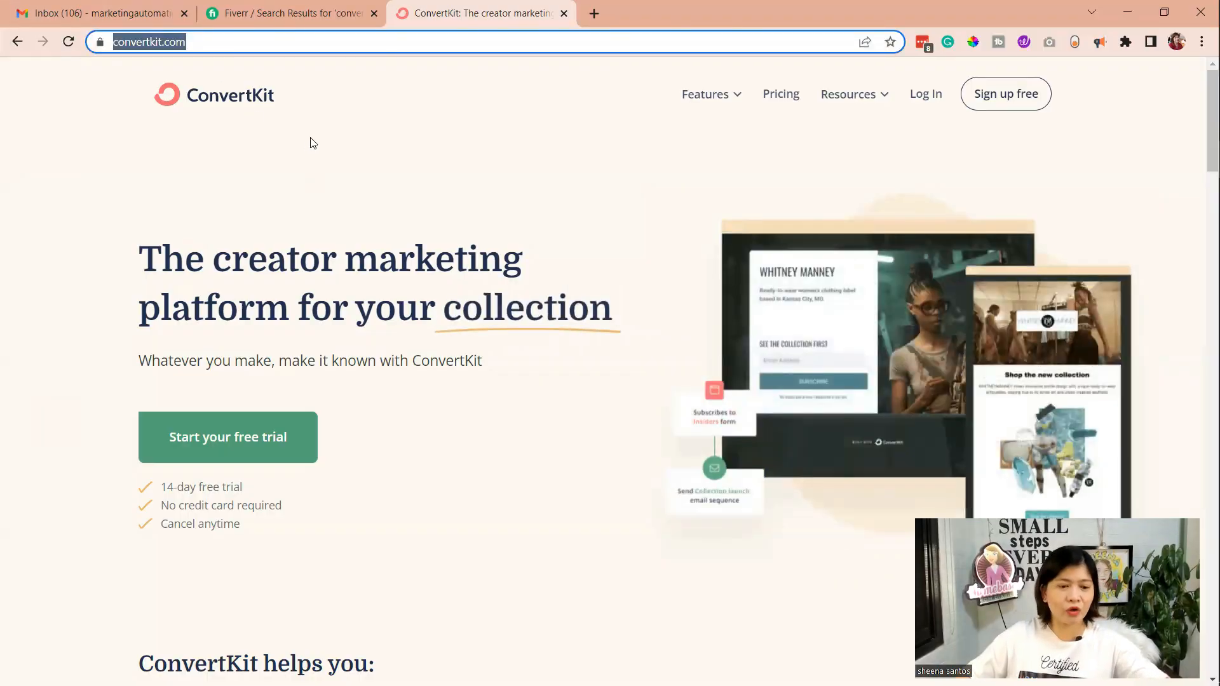
Highlight the 14-day free trial and no credit card terms on the ConvertKit home page, and open the free sign-up
key(ctrl+plus)
scroll(188, 503, down, 1)
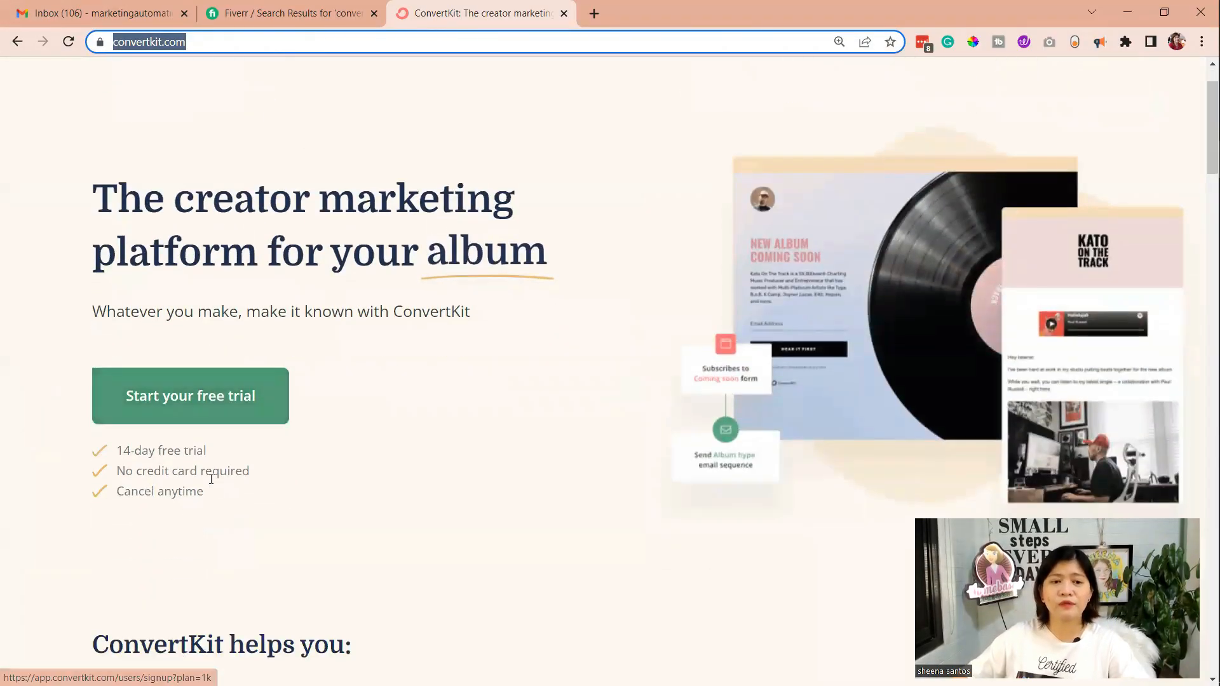
scroll(211, 478, down, 1)
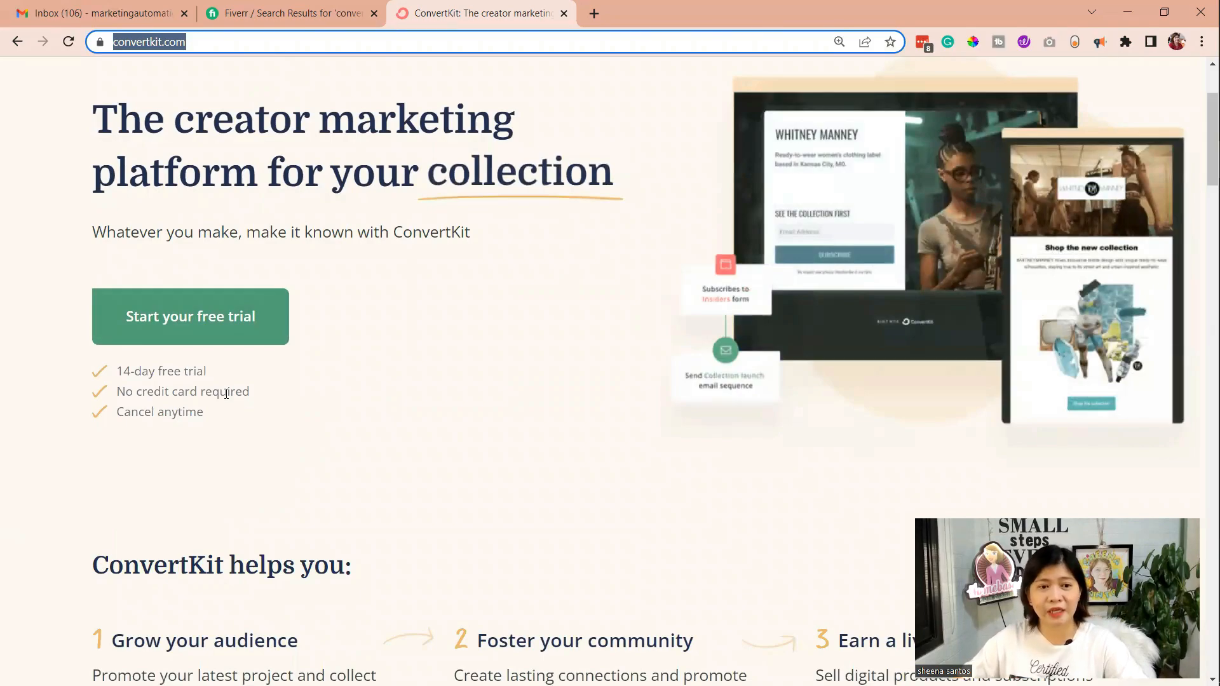
drag(116, 371, 269, 393)
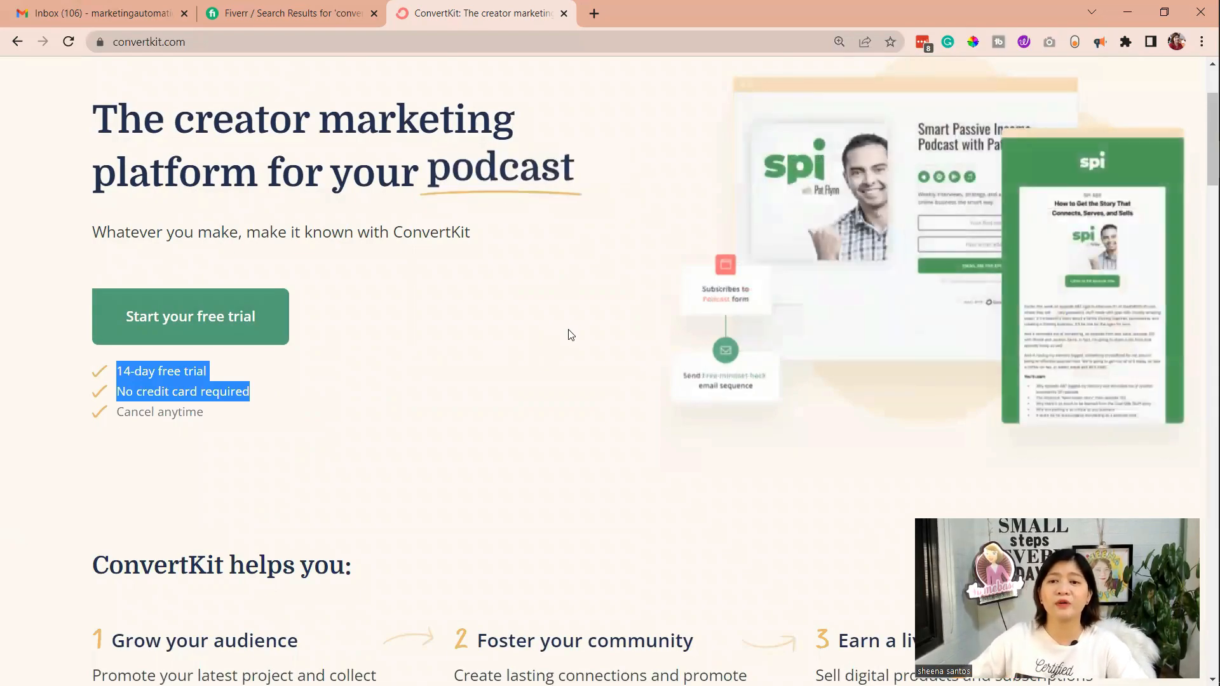
scroll(562, 335, up, 3)
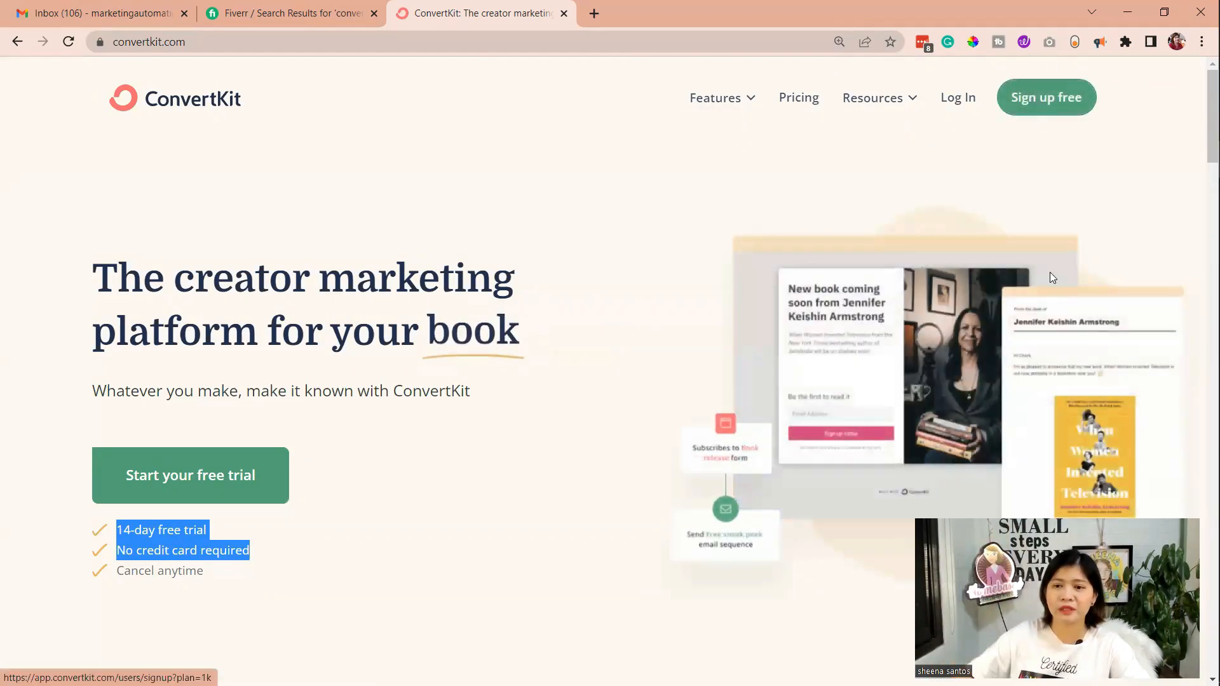
click(1045, 101)
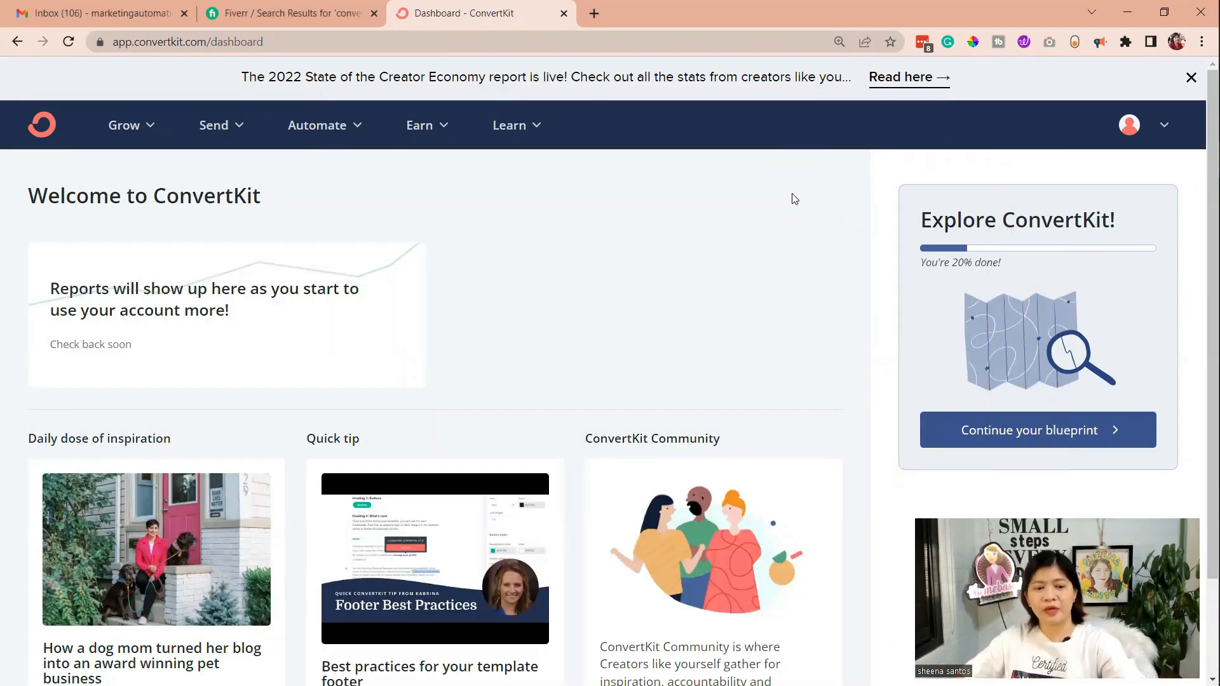
Switch to Photos, enlarge the onboarding screenshot and review the recording of the sign-up survey on migration, audience size, creator type and goal
key(alt+Tab)
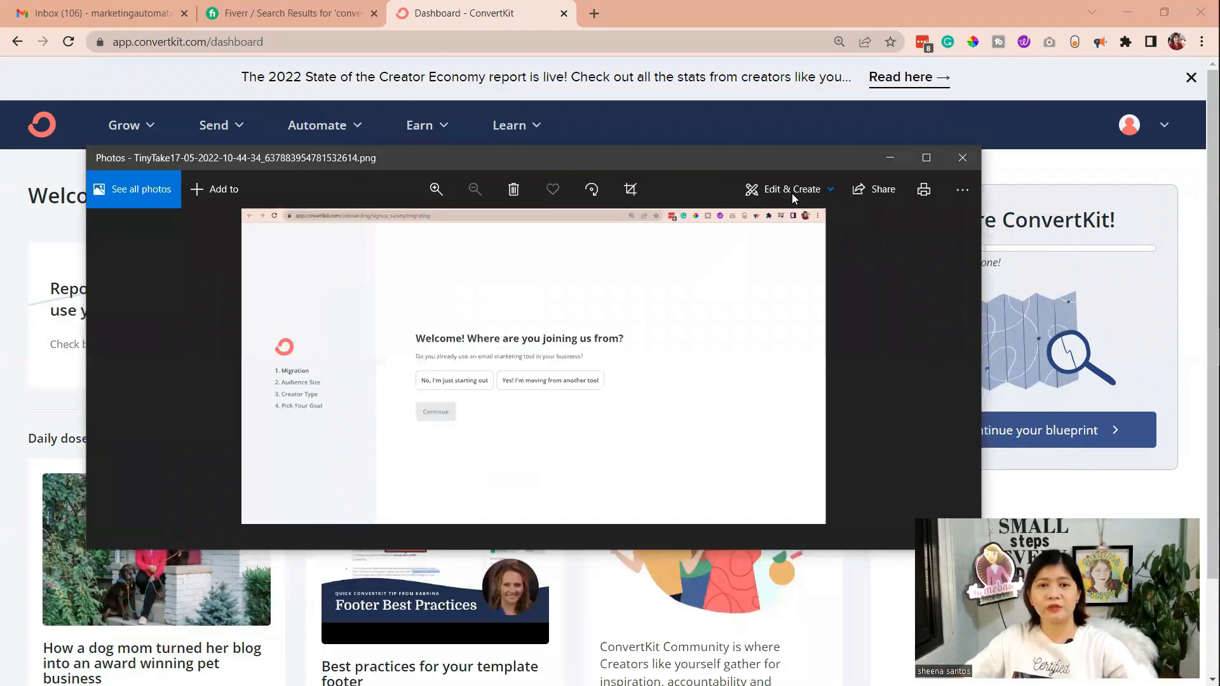
double_click(759, 160)
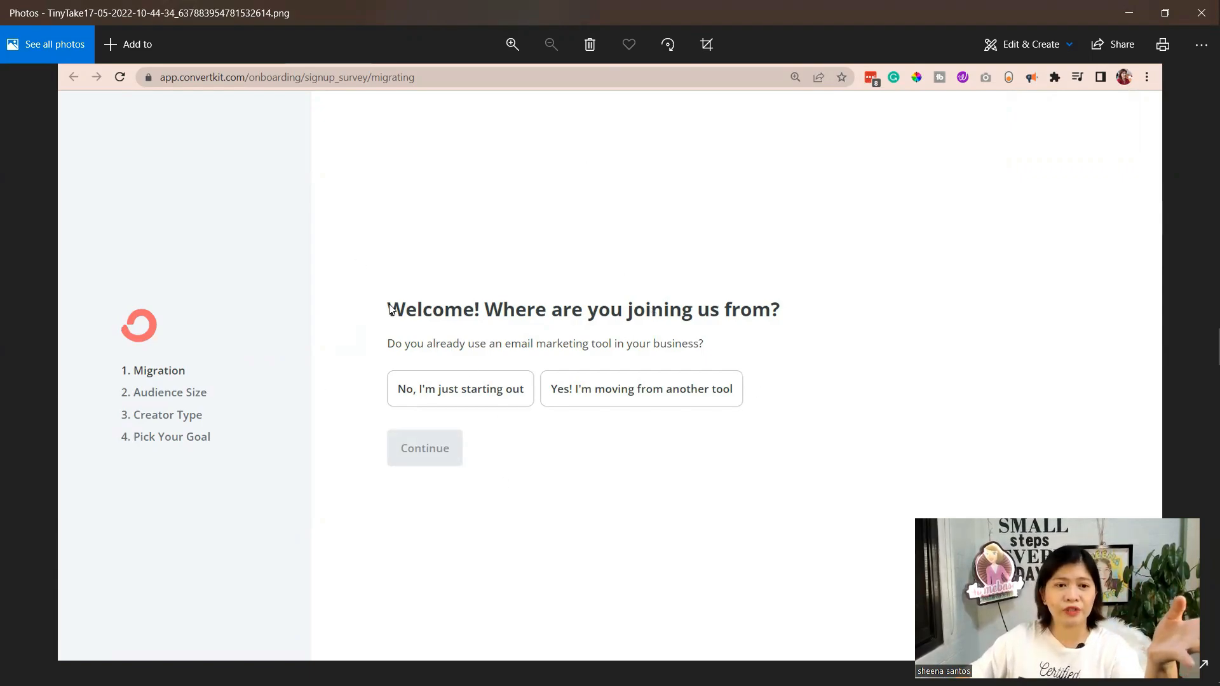
key(Right)
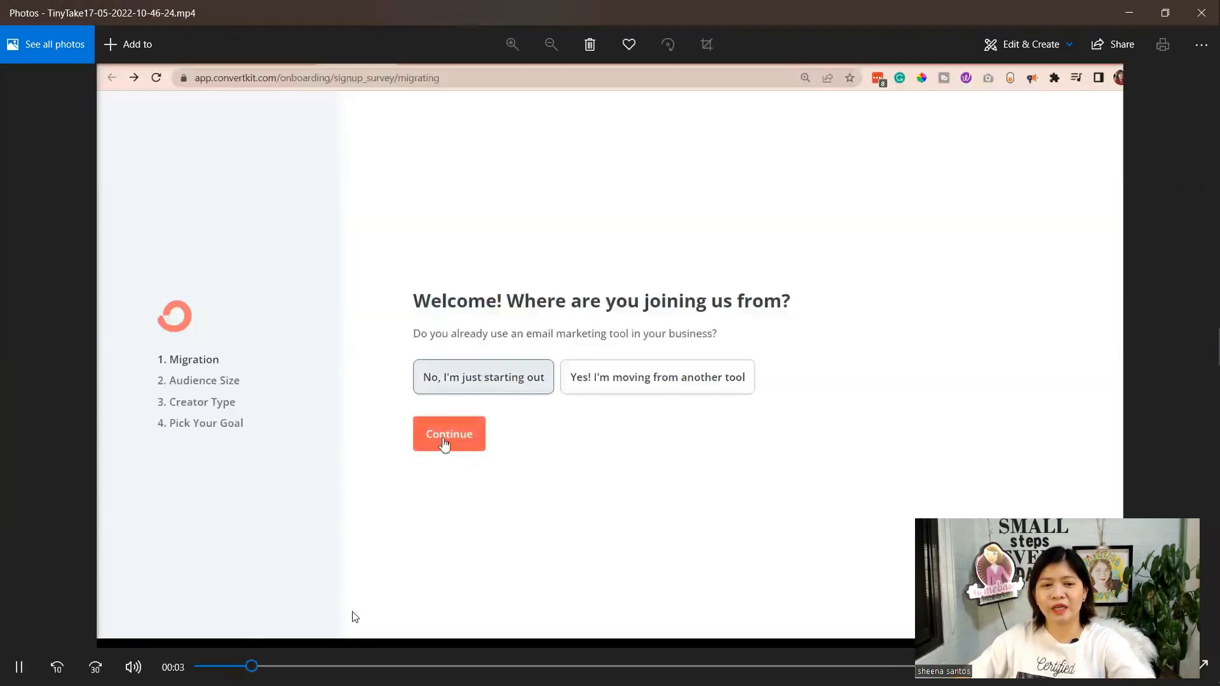
click(35, 663)
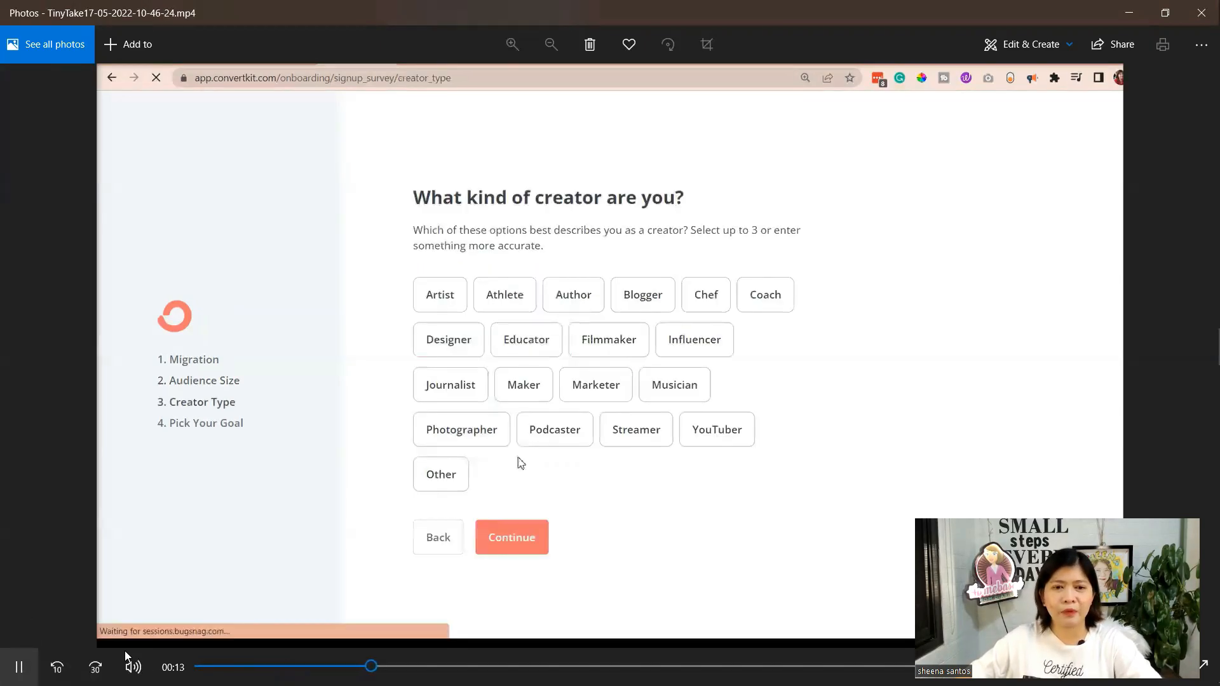
click(19, 666)
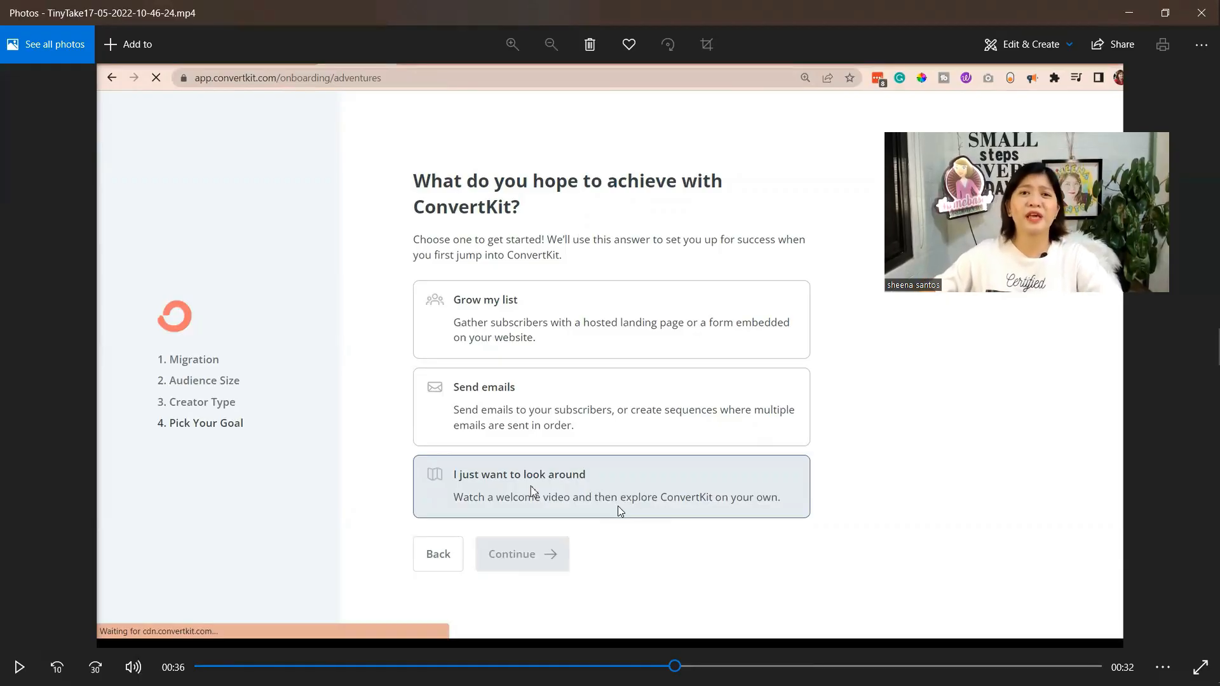
Skip ahead in the onboarding recording and view the screenshots of the pending sending address and the ConvertKit verification email
click(734, 666)
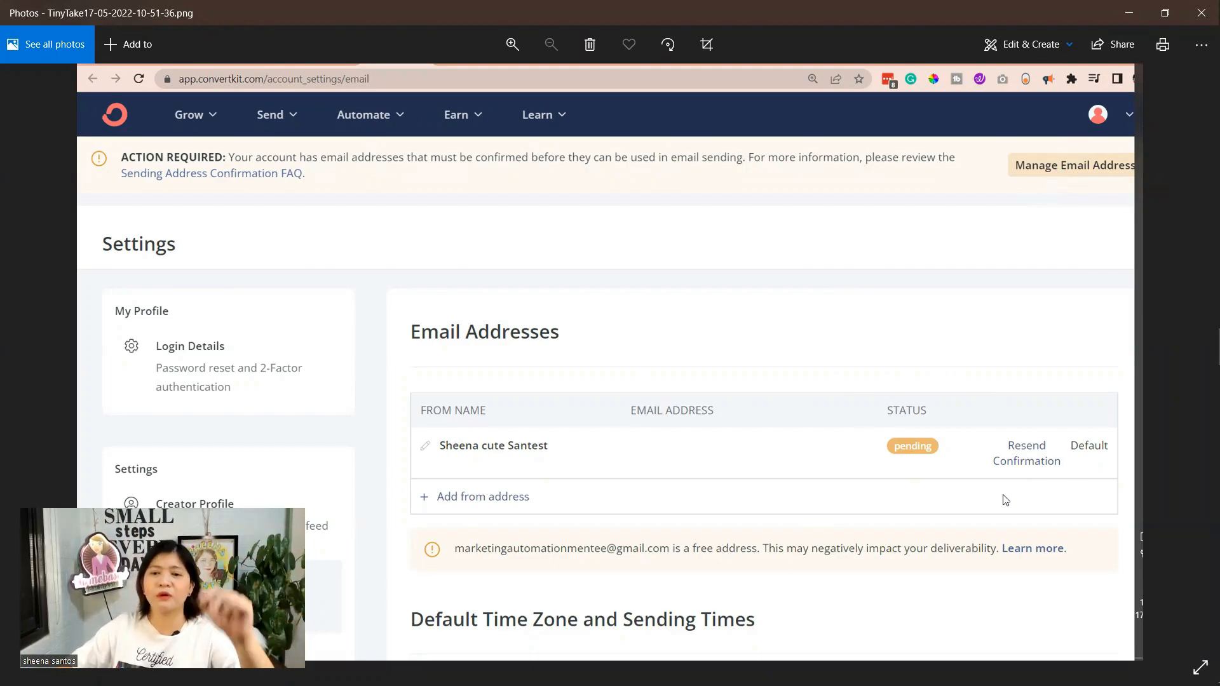
click(1196, 356)
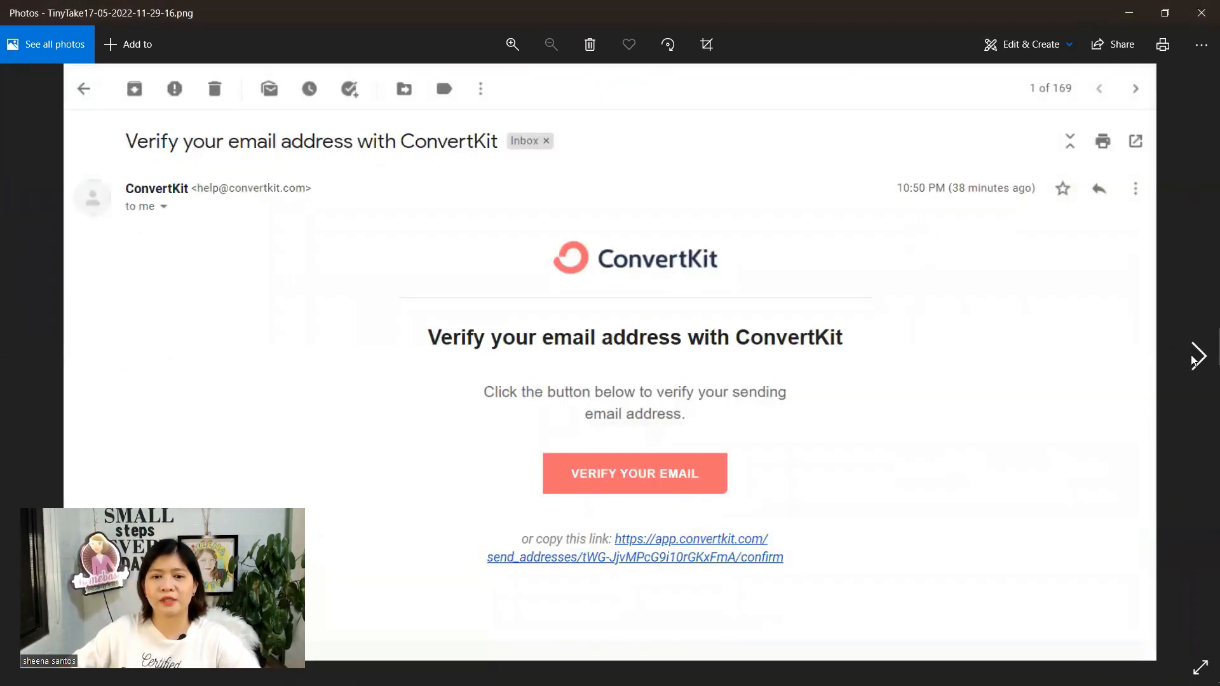
click(1196, 356)
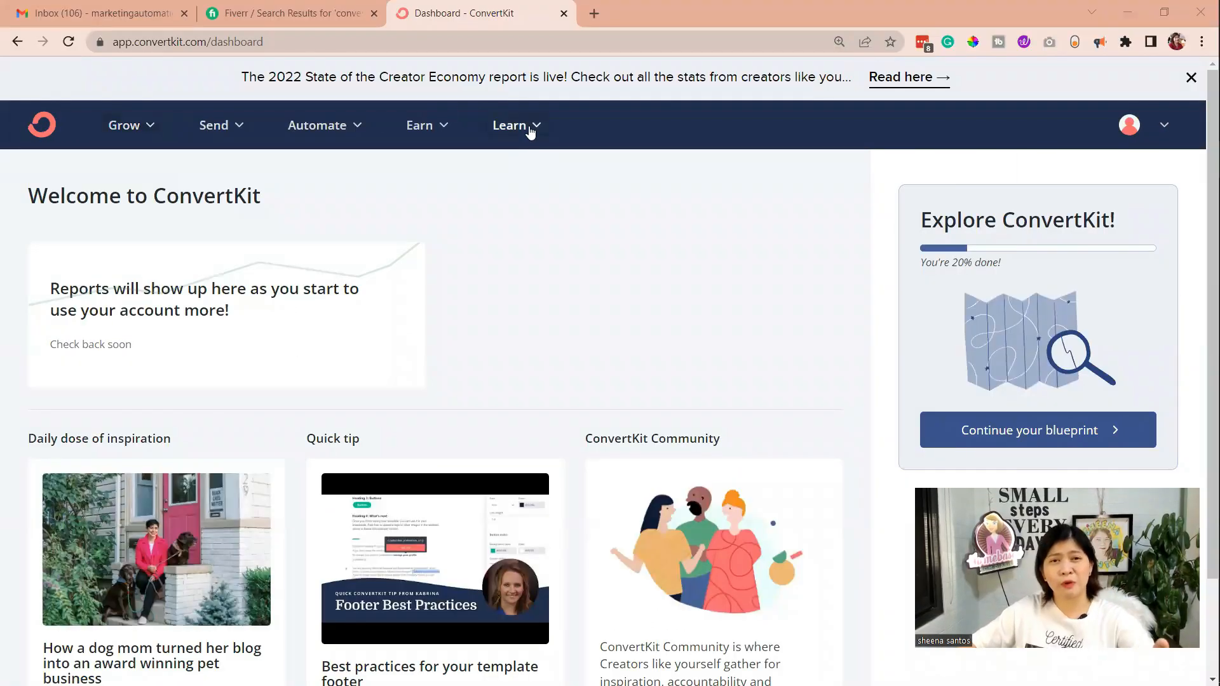
Examine the features offered under Grow, Send, Automate and Earn on the ConvertKit dashboard
click(145, 127)
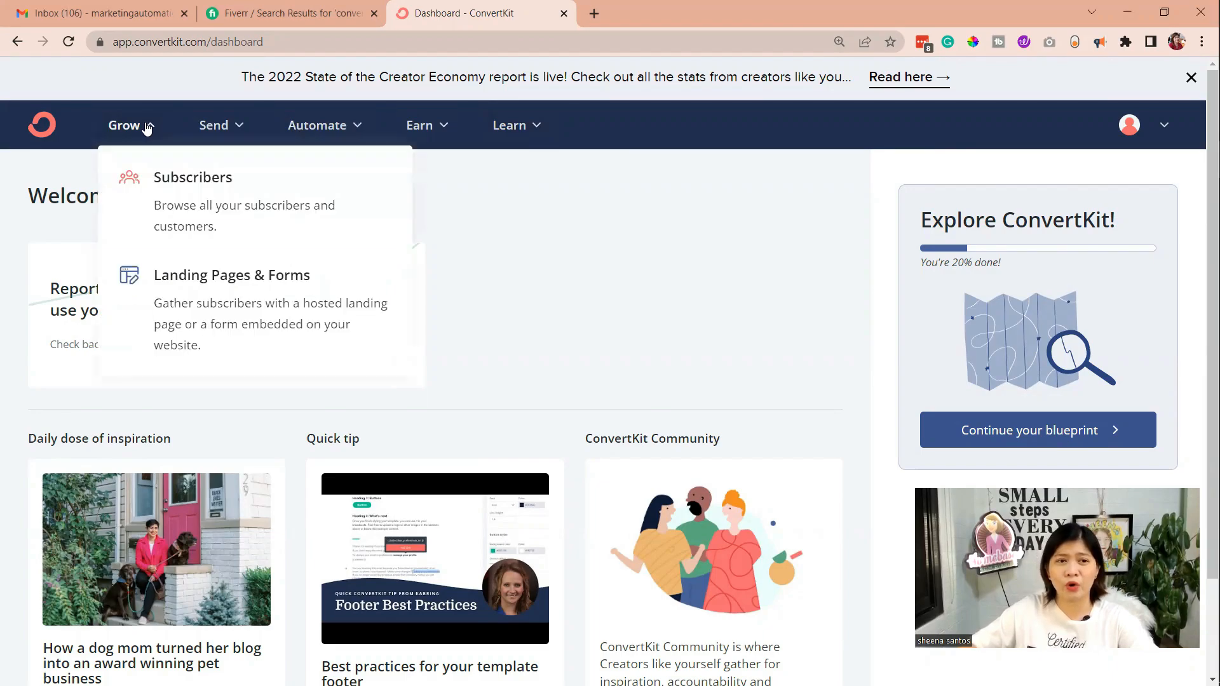
click(248, 125)
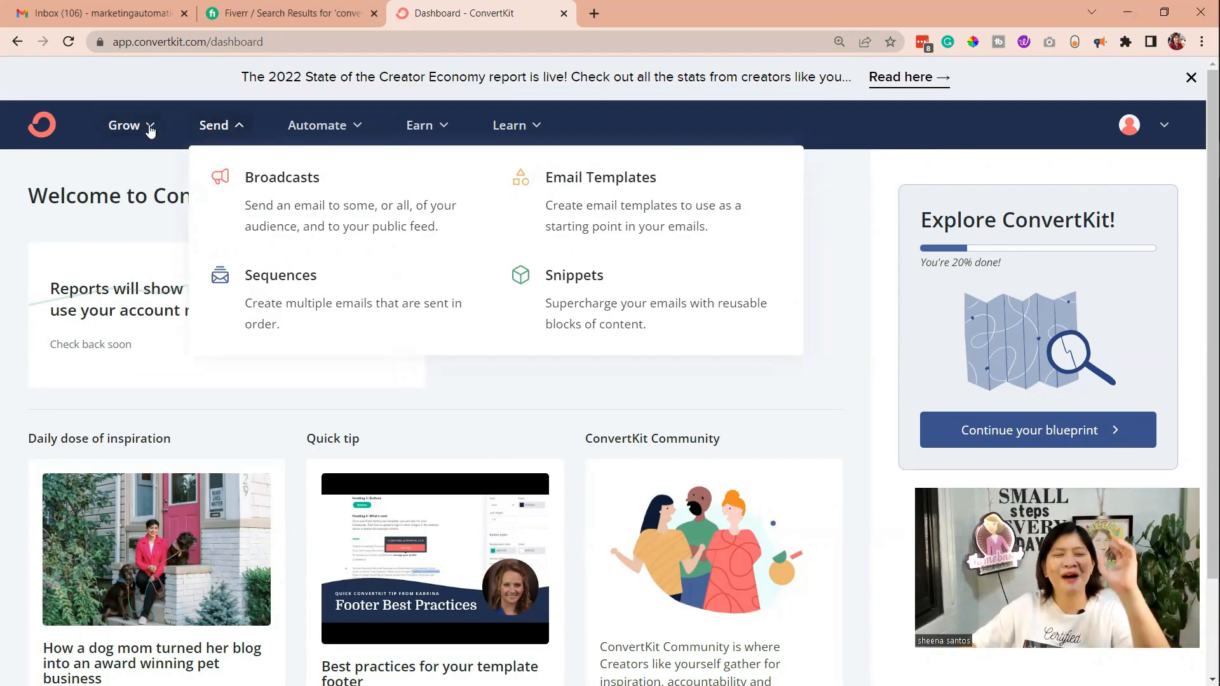
click(149, 129)
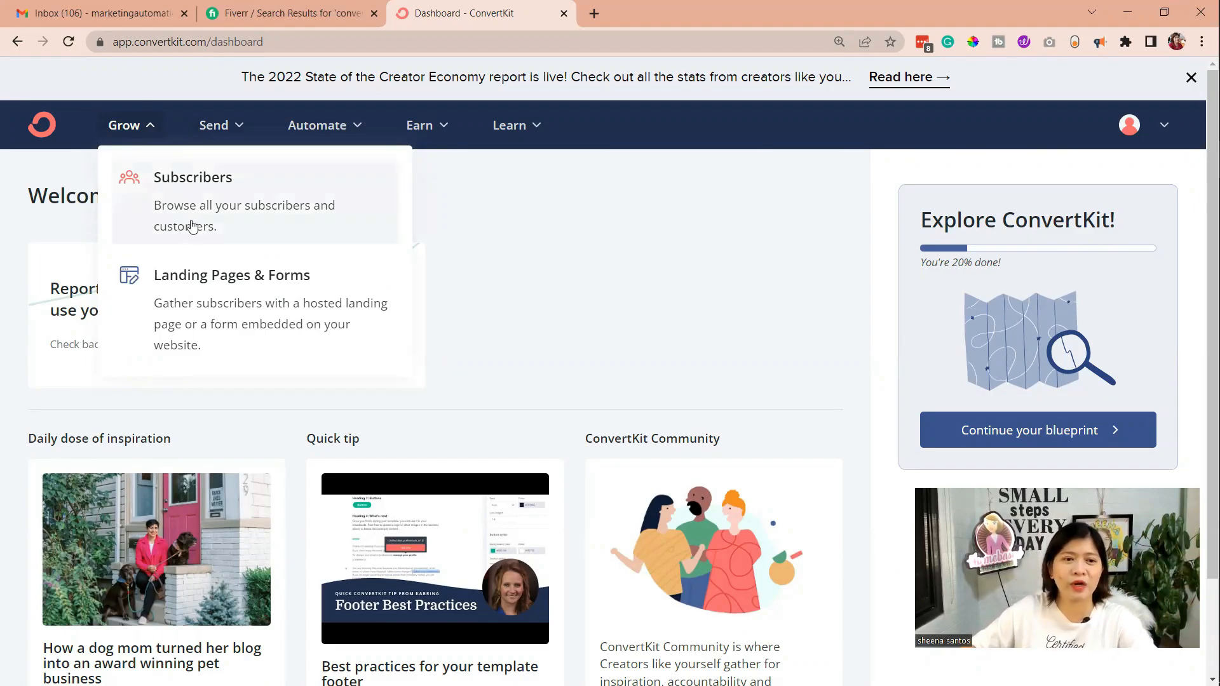
click(235, 128)
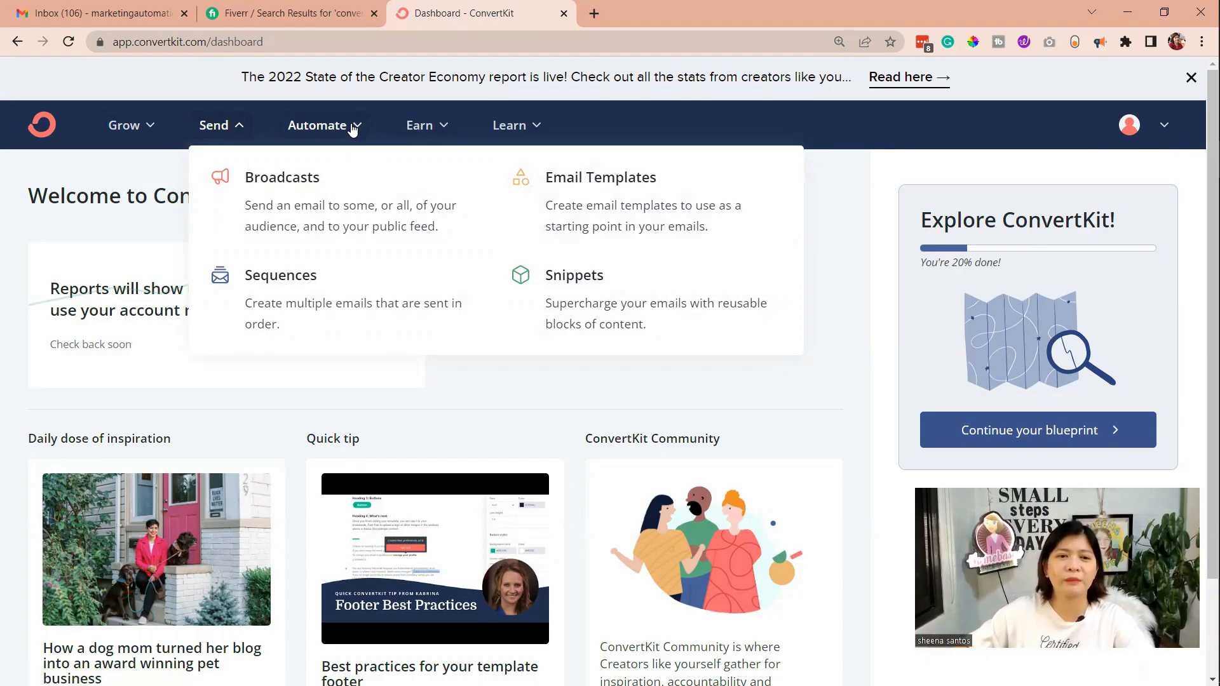
click(148, 126)
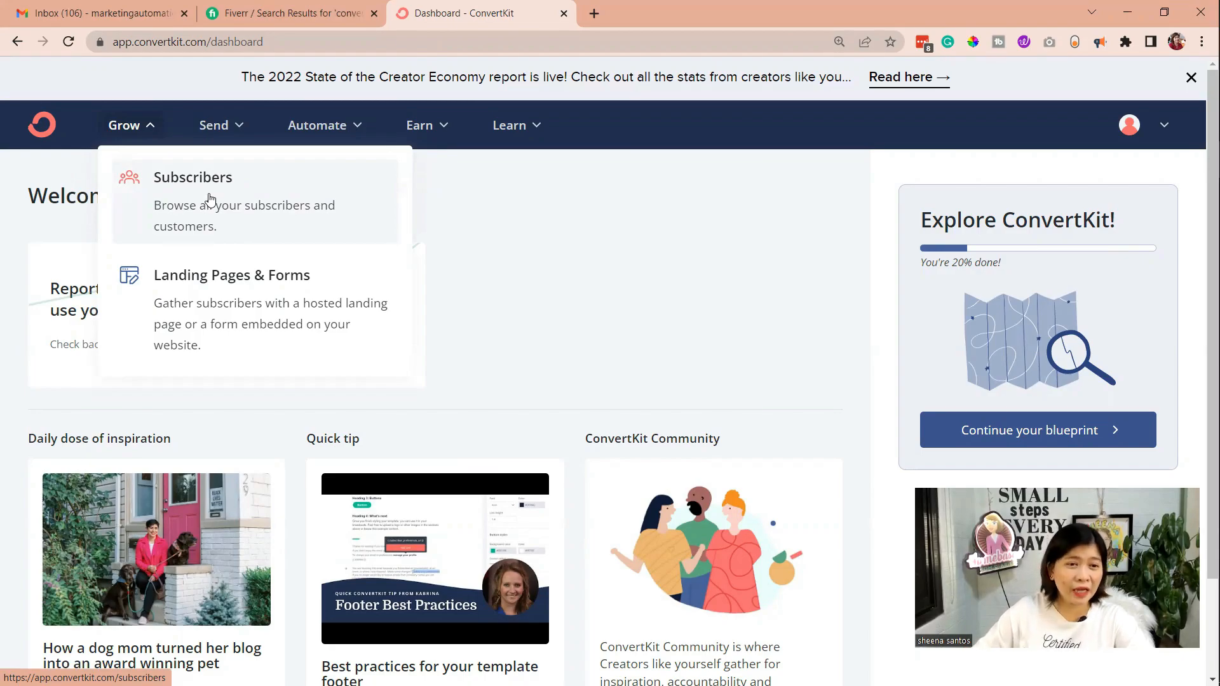
click(317, 125)
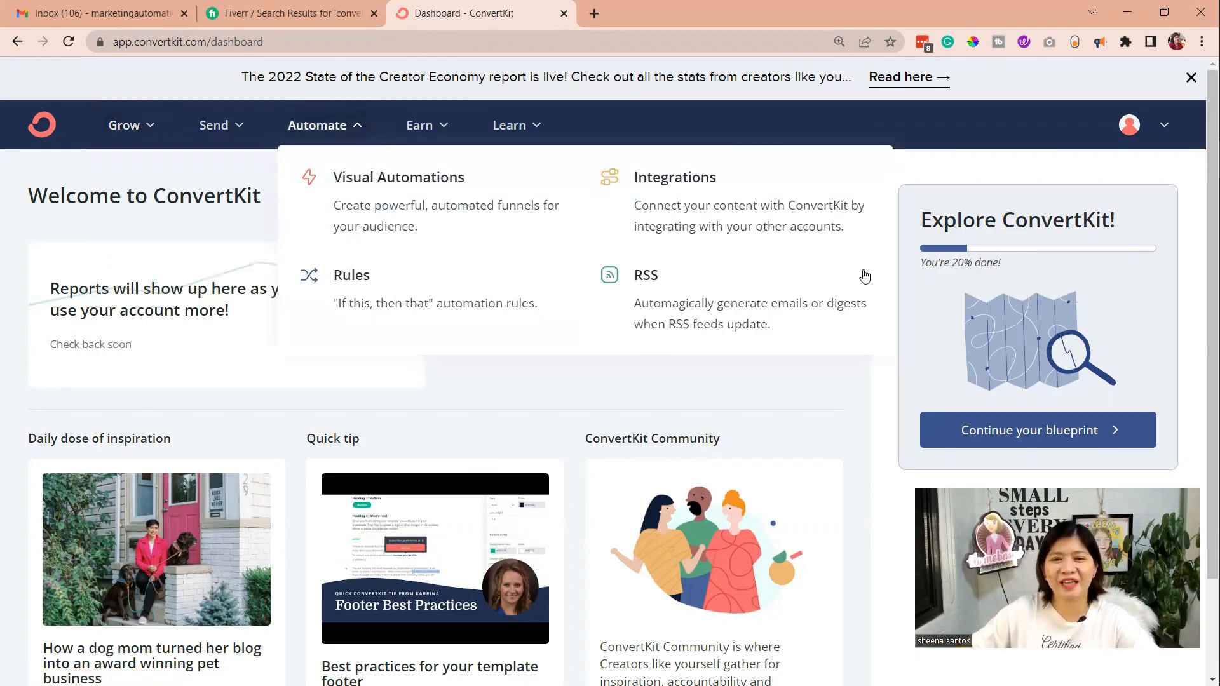
click(444, 125)
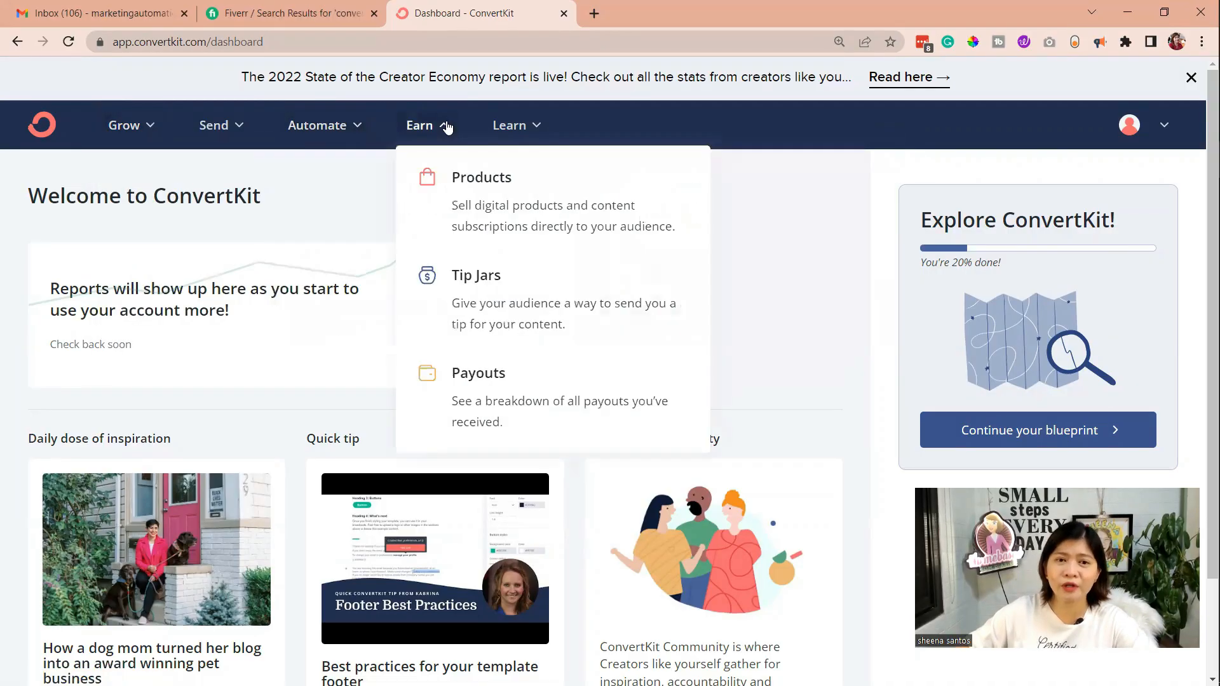
Open the Broadcasts list and create a new broadcast draft
click(238, 128)
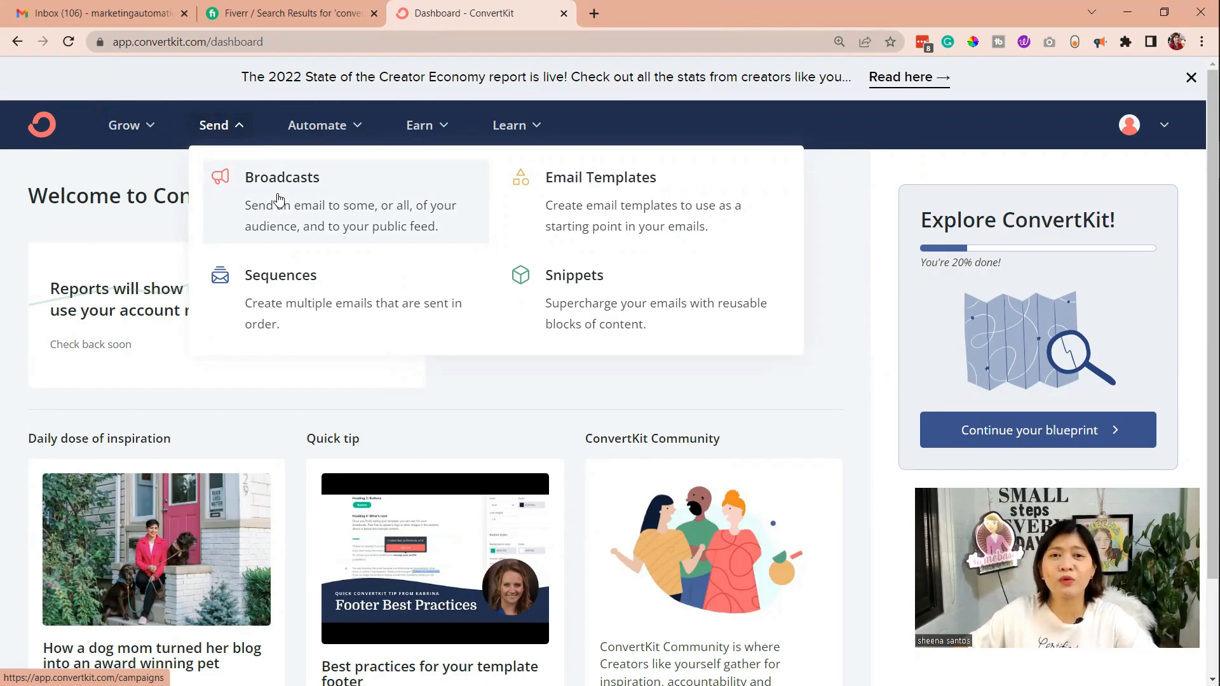
click(279, 199)
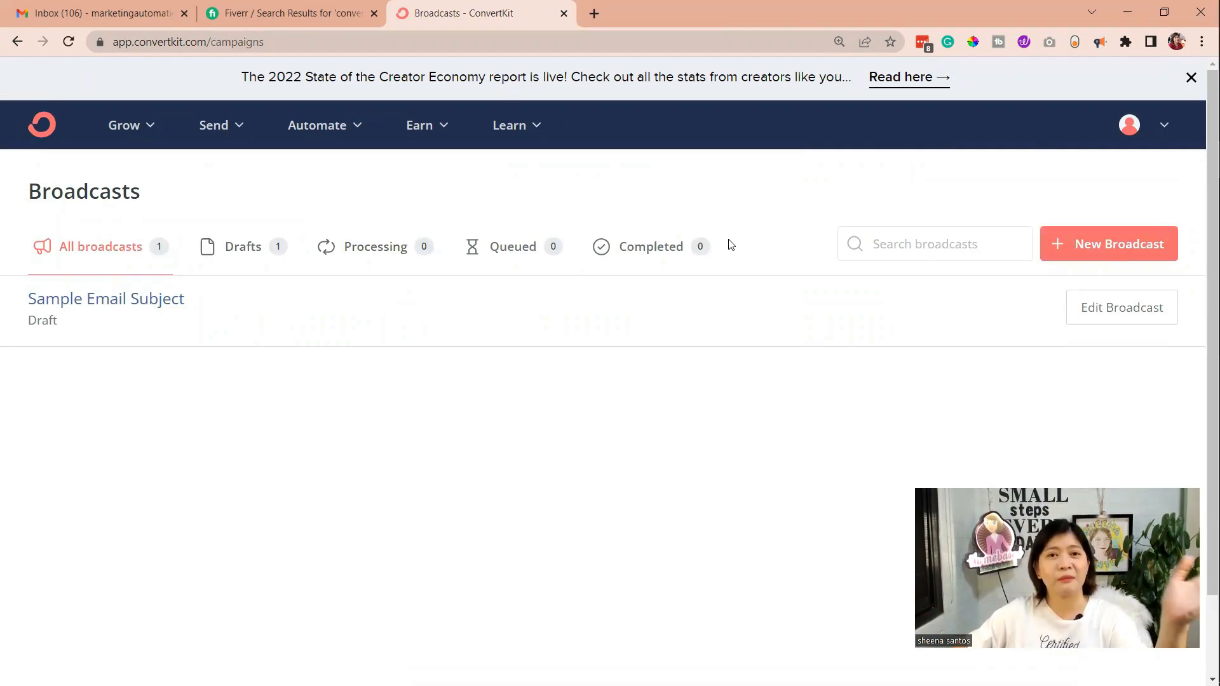
click(236, 129)
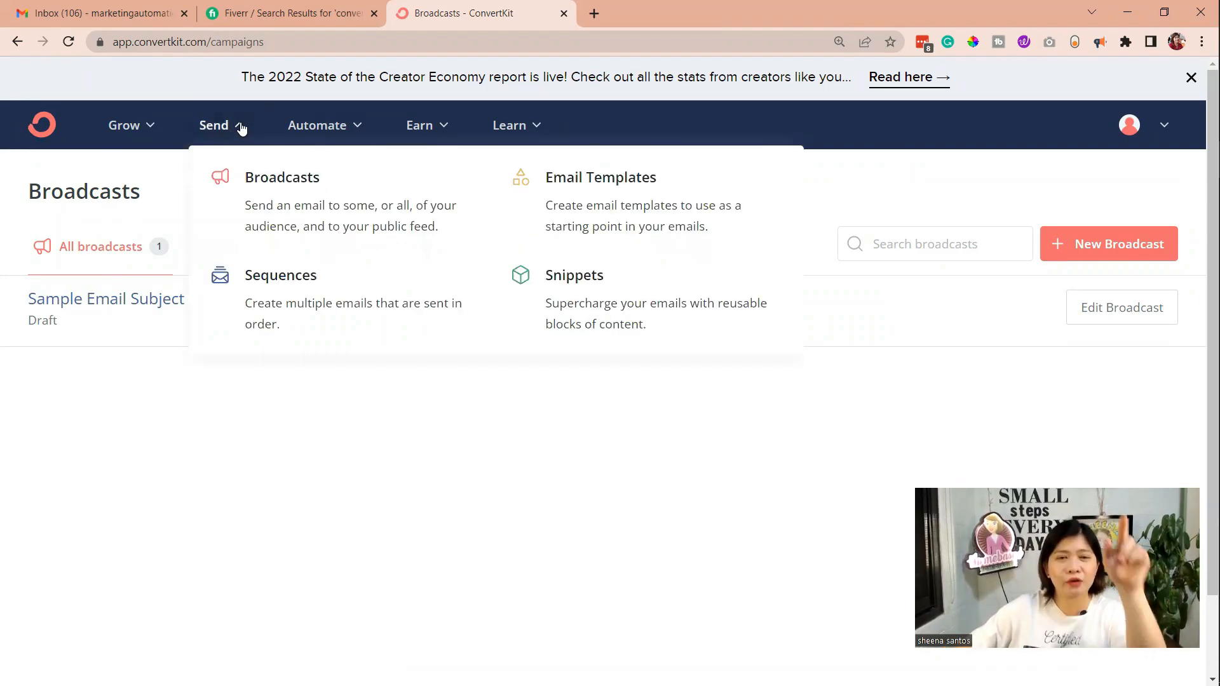
click(313, 202)
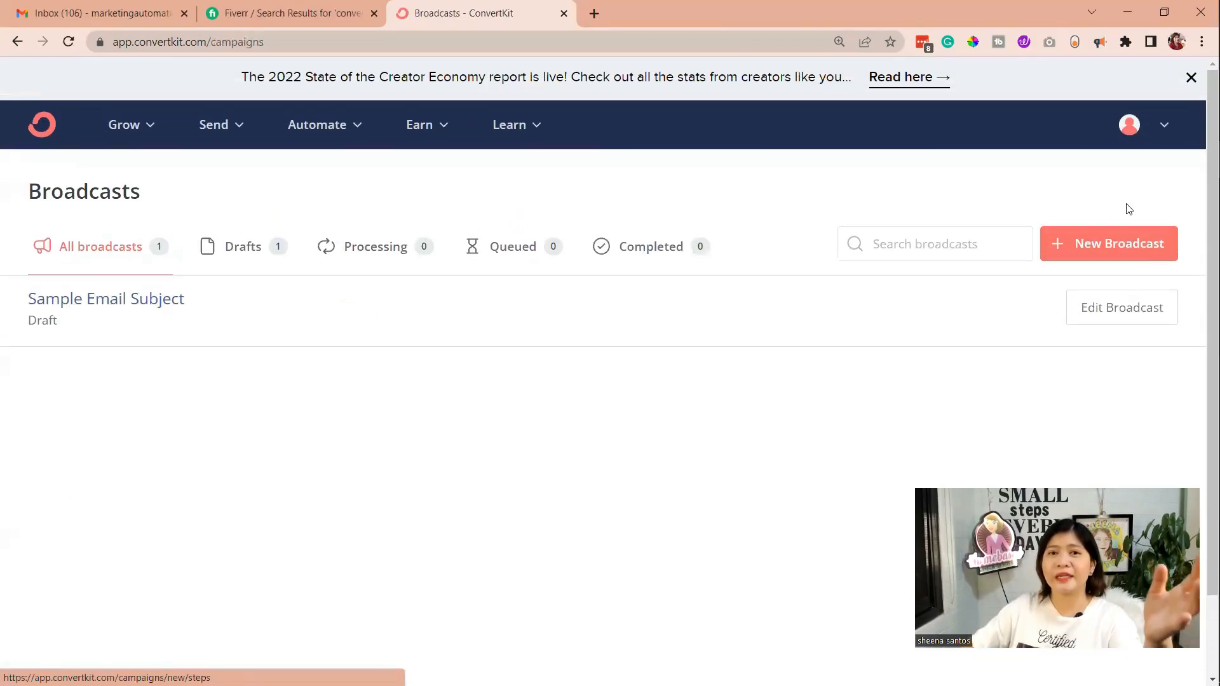
click(1100, 230)
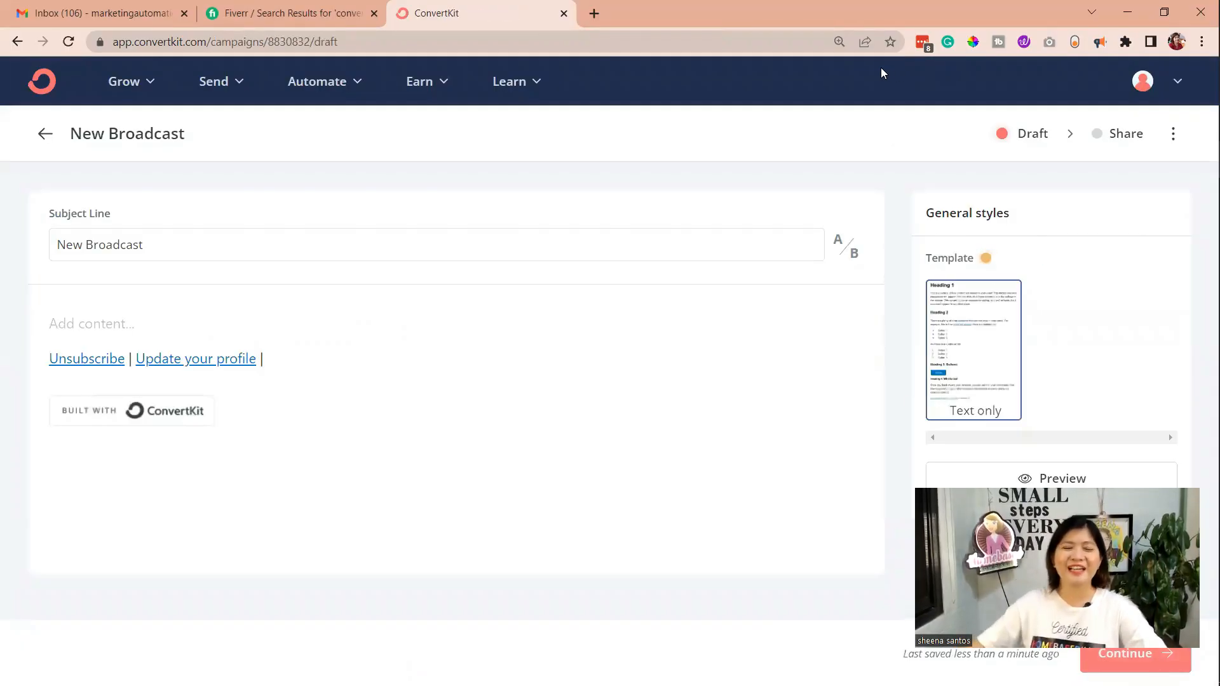
Replace the broadcast's subject line with "Want to know you can earn $5 or more?" copied from the Notepad notes
click(257, 247)
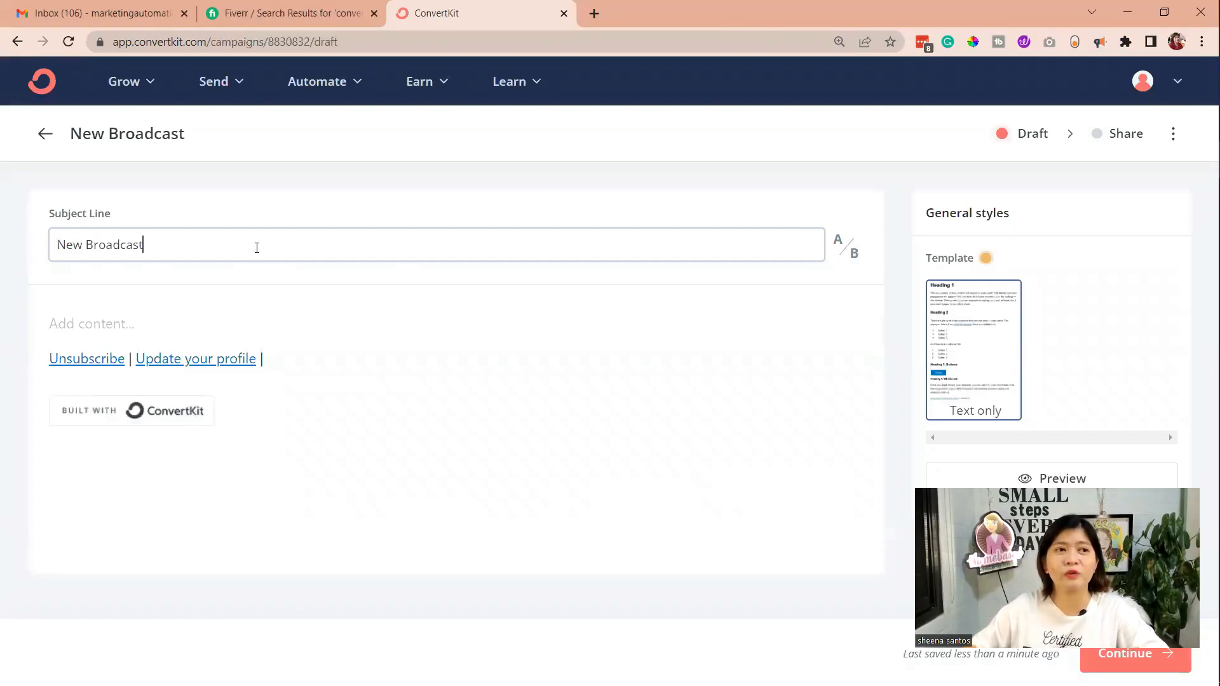
drag(153, 247, 36, 256)
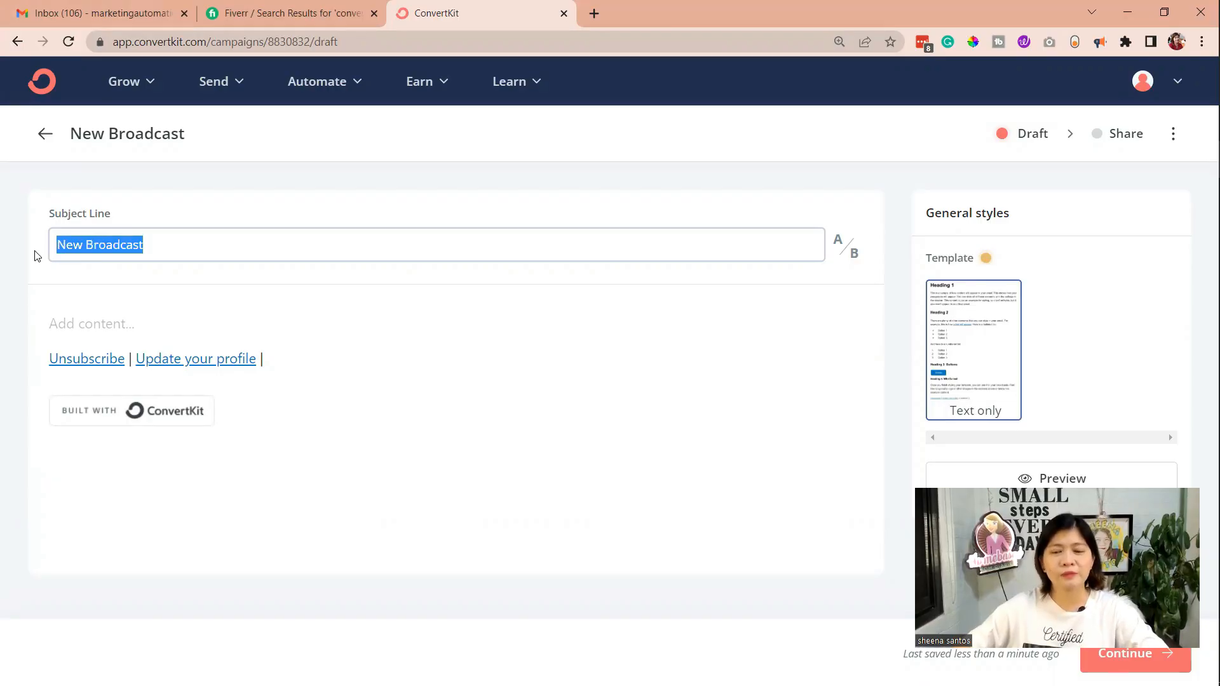
click(1204, 305)
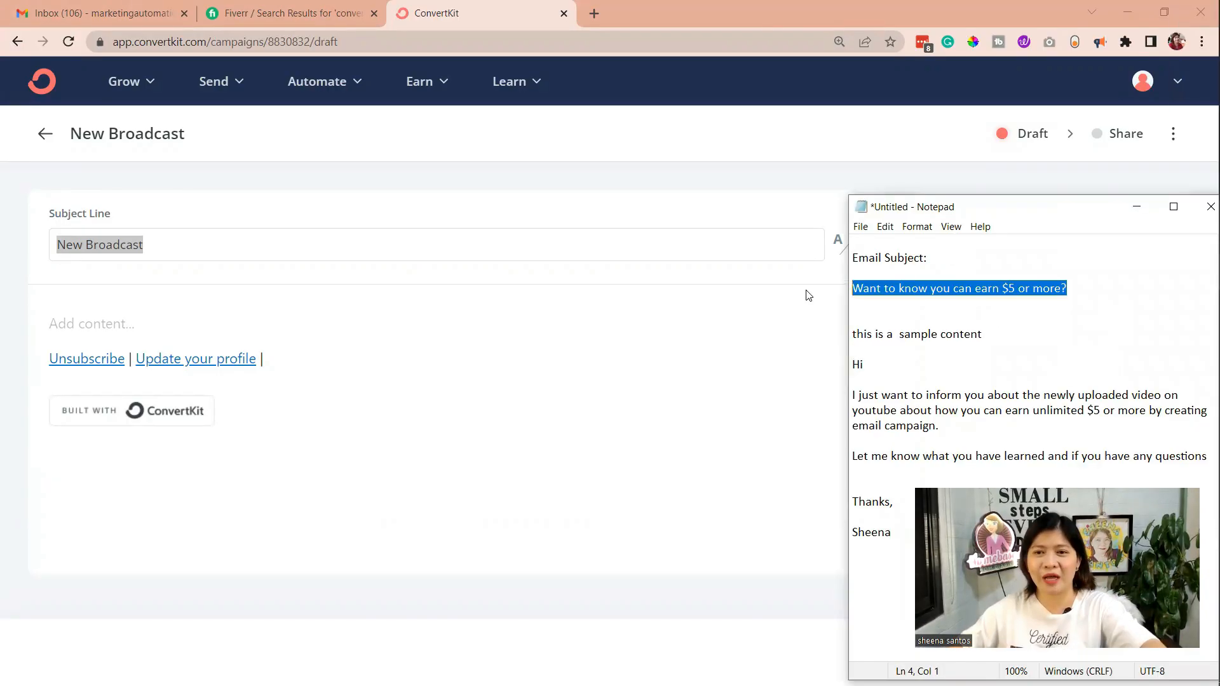
click(295, 253)
key(ctrl+a)
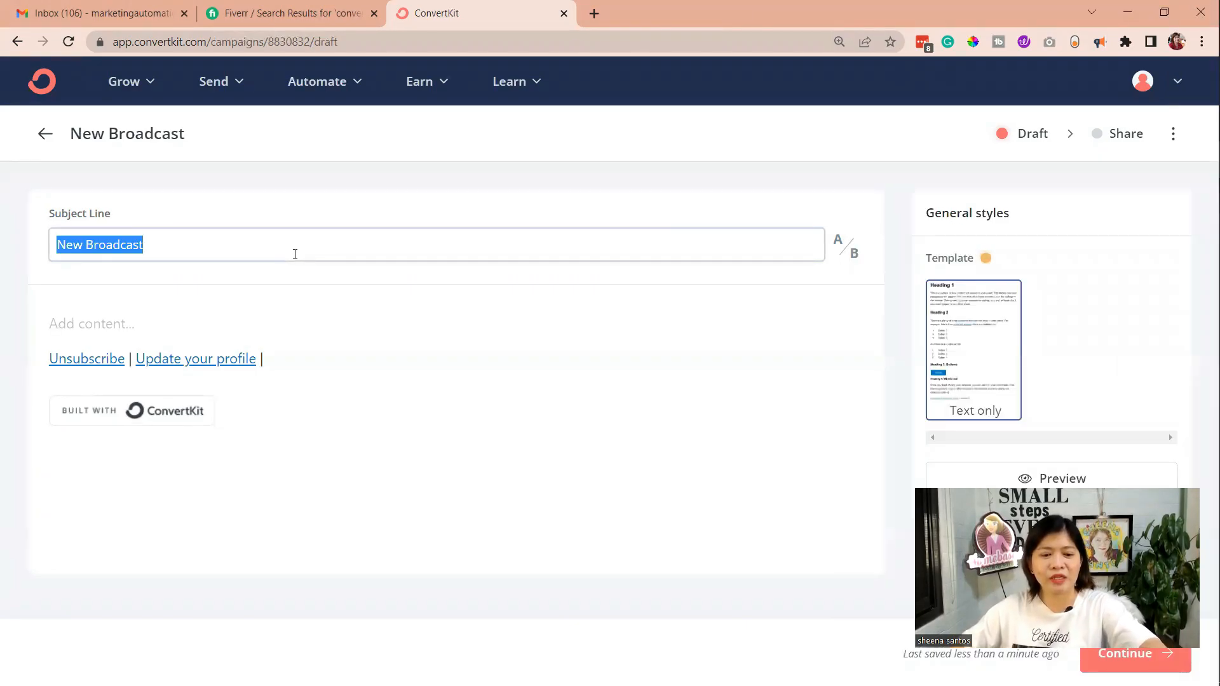
text(Want to know you can earn $5 or more?)
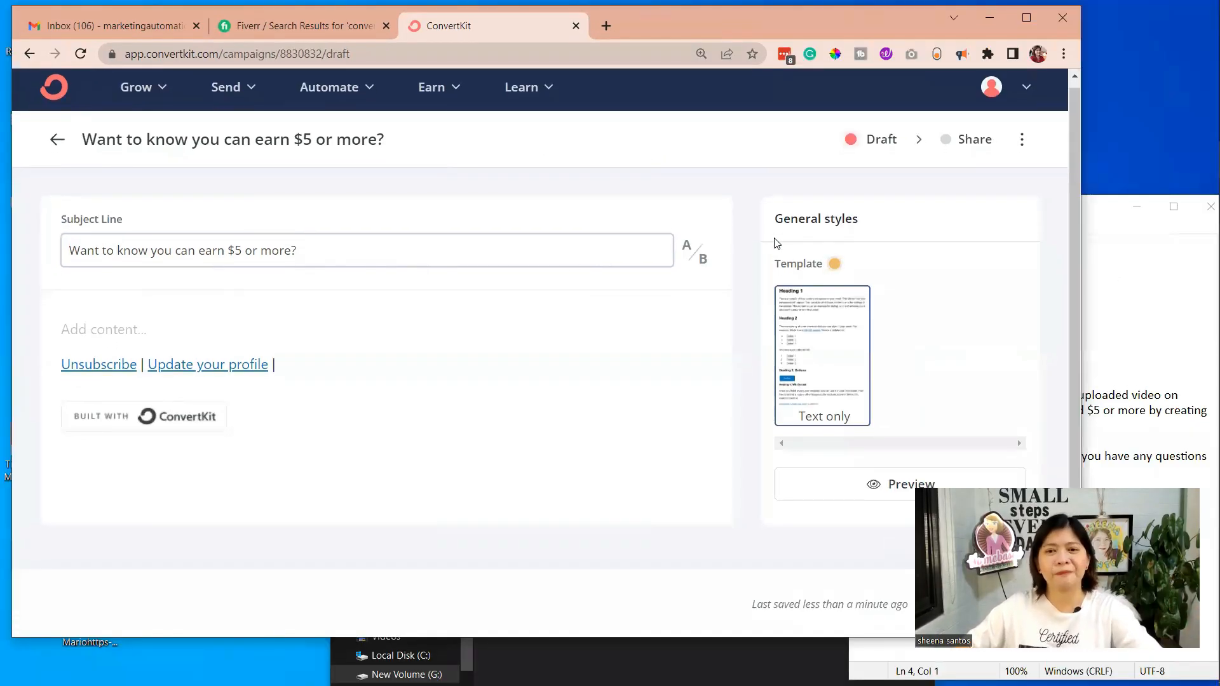
Enable A/B testing for the subject line and fill variant B with a copy of subject A
click(690, 248)
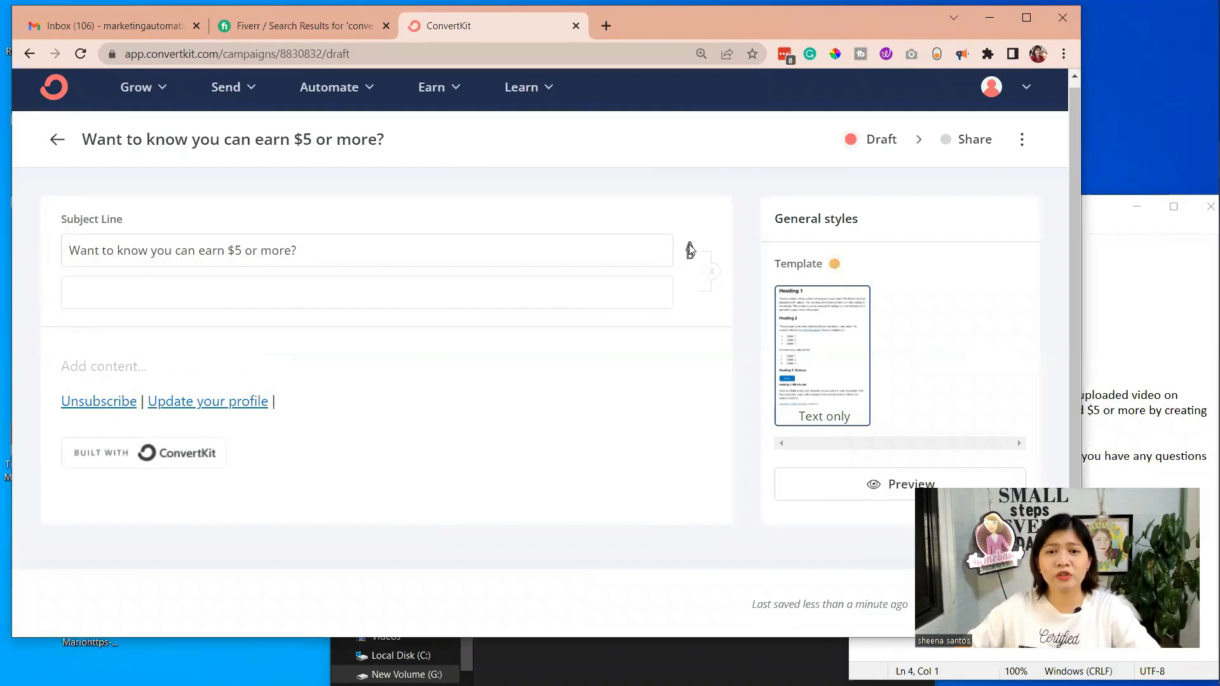
click(254, 282)
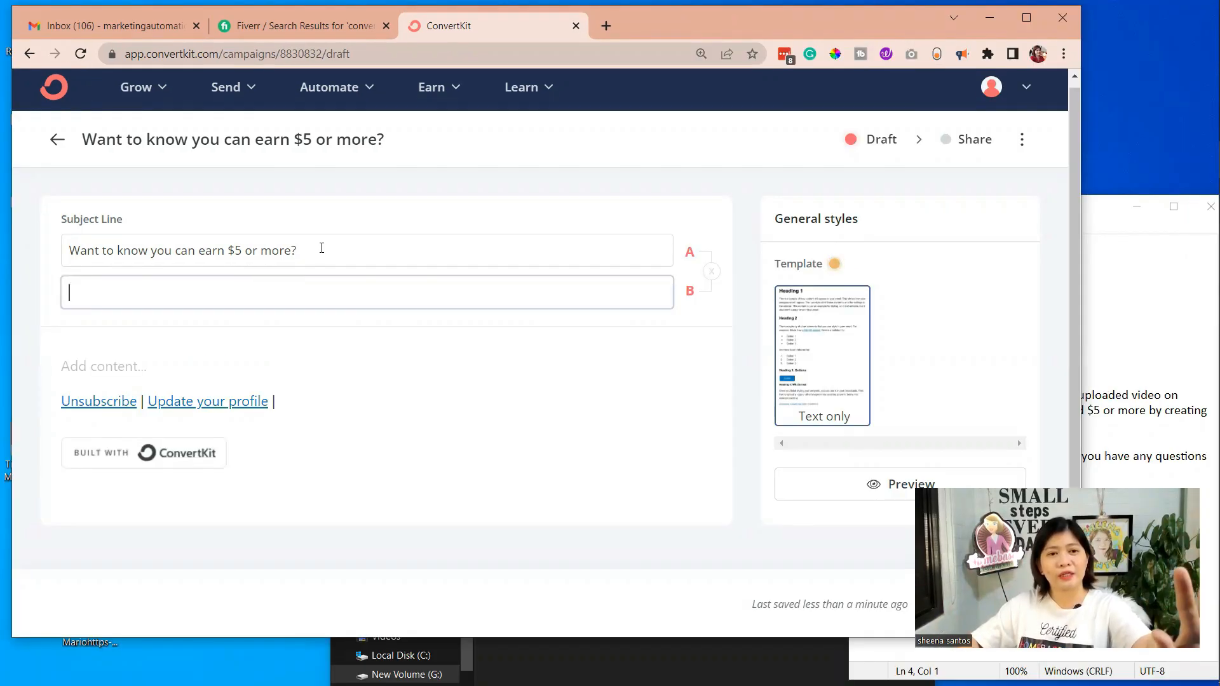
drag(322, 248, 52, 253)
key(ctrl+c)
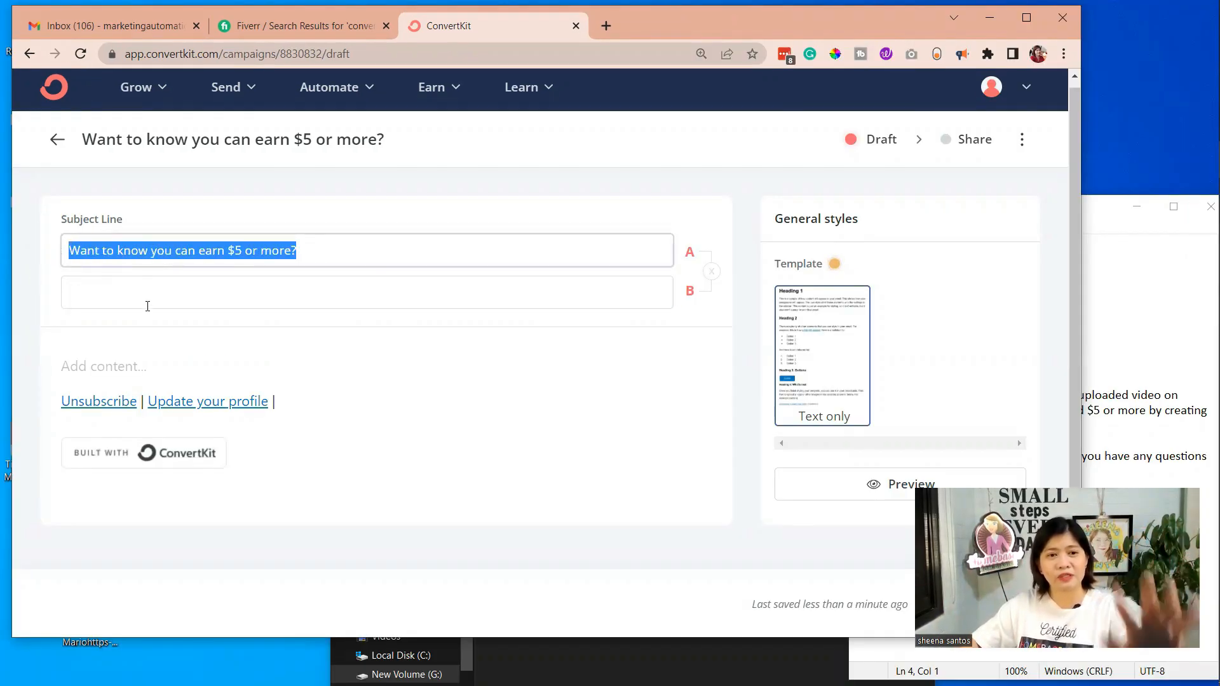
click(149, 295)
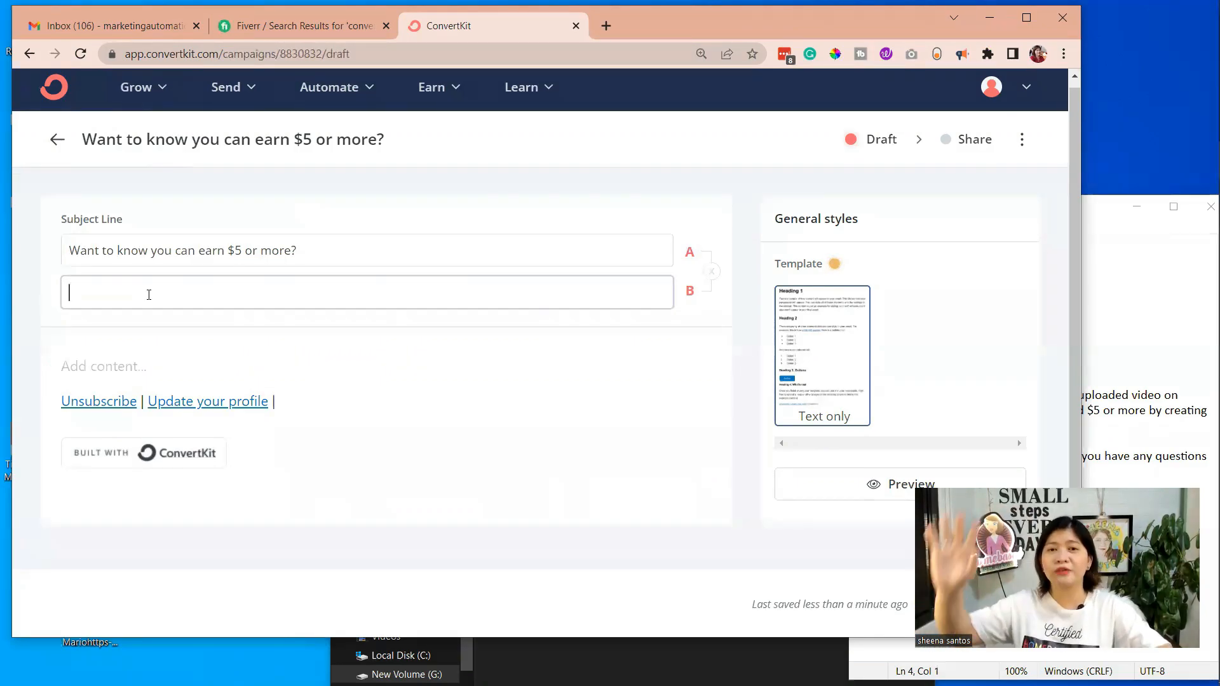
key(ctrl+v)
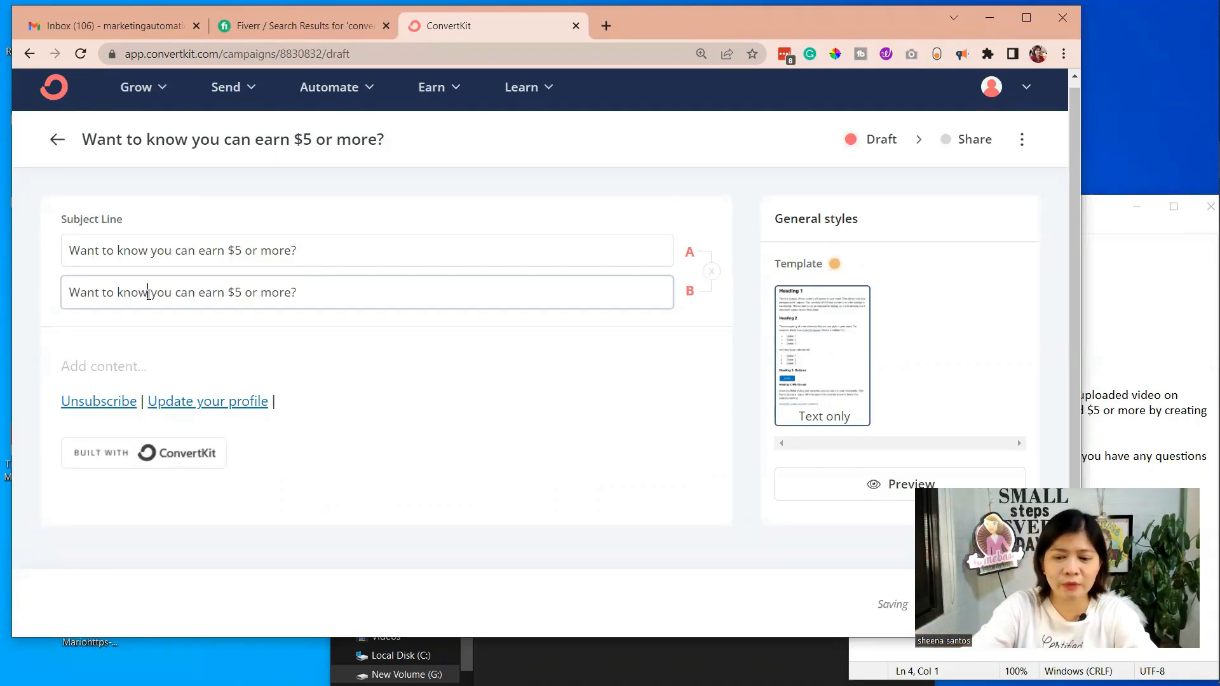
Change the amount in subject line B so it reads "Want to know you can earn $10 or more?"
key(Left)
key(Left)
key(Left)
key(Left)
key(Left)
key(Left)
key(Left)
key(Left)
key(Right)
key(Right)
key(Right)
key(Right)
key(Right)
key(Right)
key(Right)
key(Right)
key(Right)
key(Right)
key(Right)
key(Right)
key(Right)
key(Right)
key(Right)
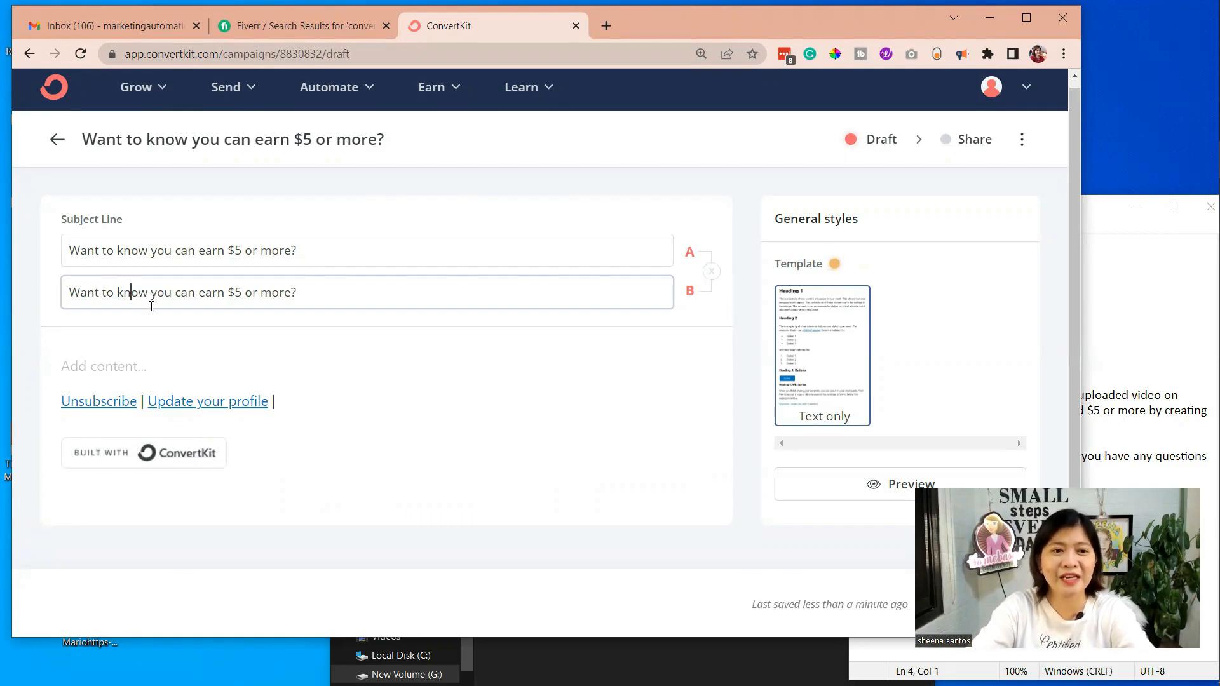
key(Right)
key(Right)
key(Right)
key(Right)
key(Right)
key(Right)
key(Right)
key(Right)
key(Right)
key(Right)
key(BackSpace)
text(10)
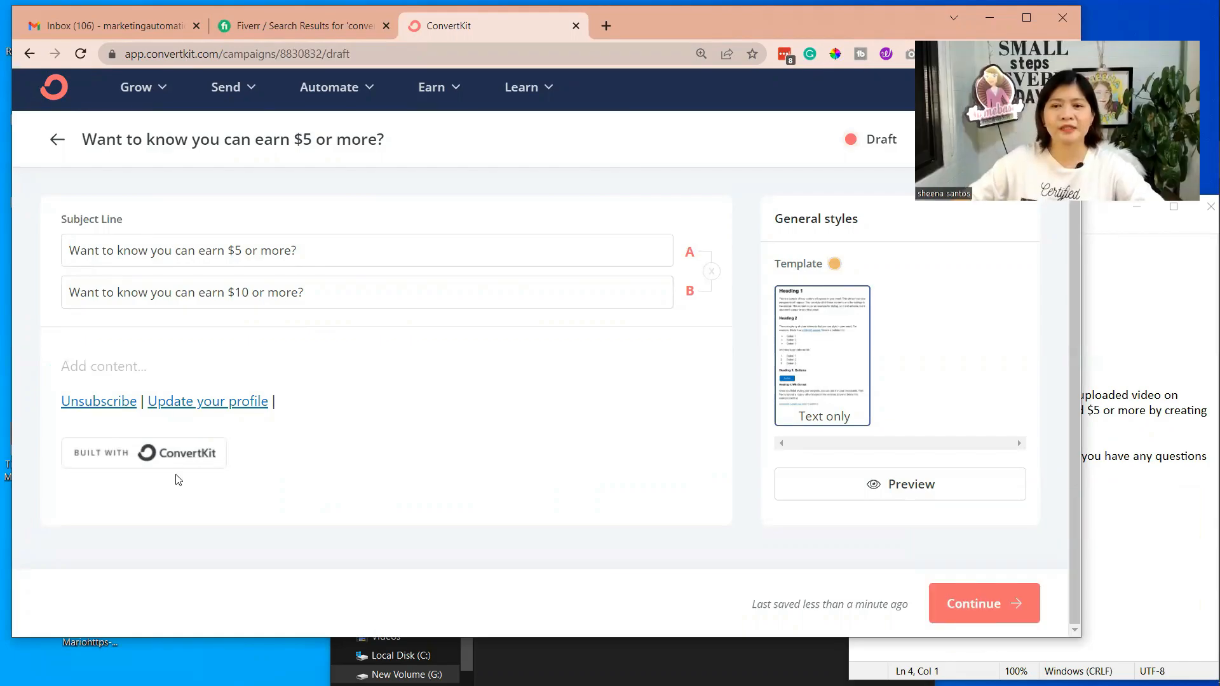
Examine the content blocks that can be inserted into the email body, from Image through Blockquote
click(126, 362)
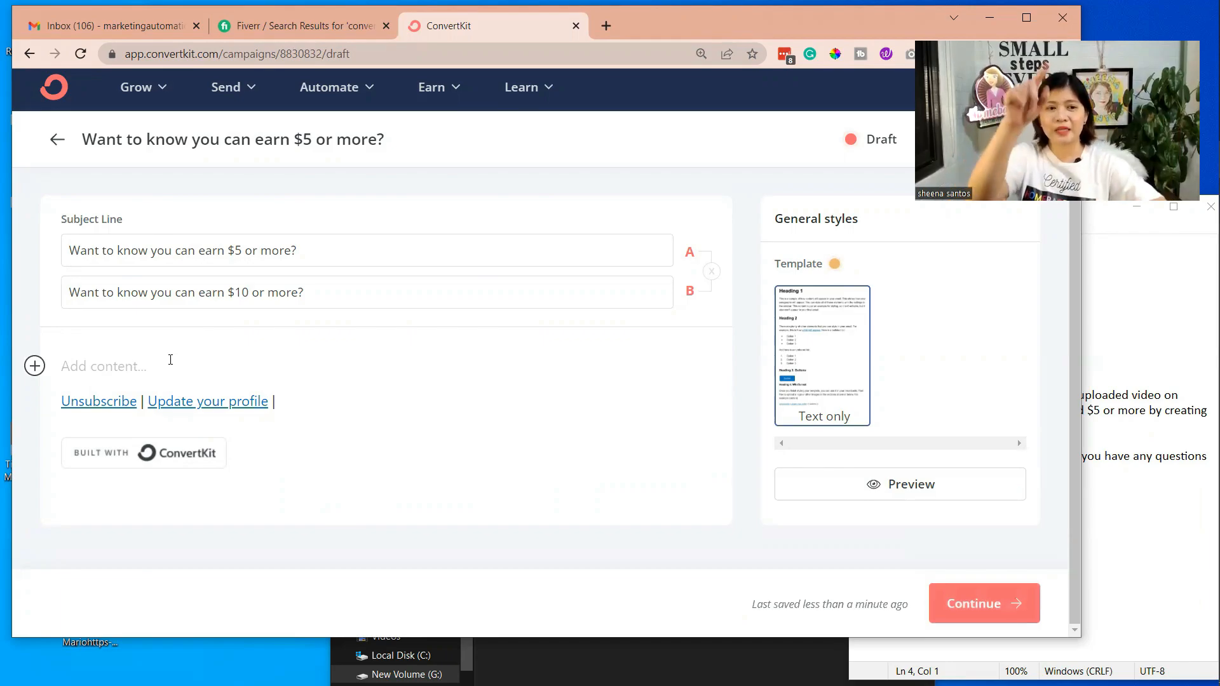
click(34, 365)
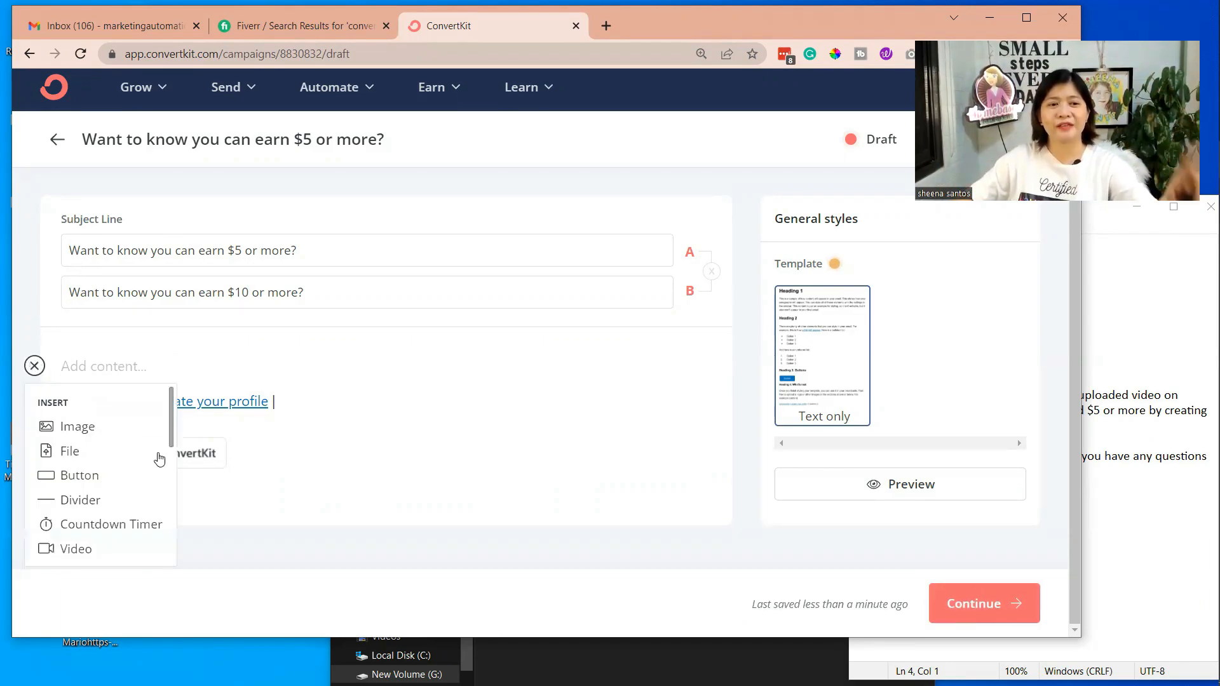
scroll(167, 444, down, 1)
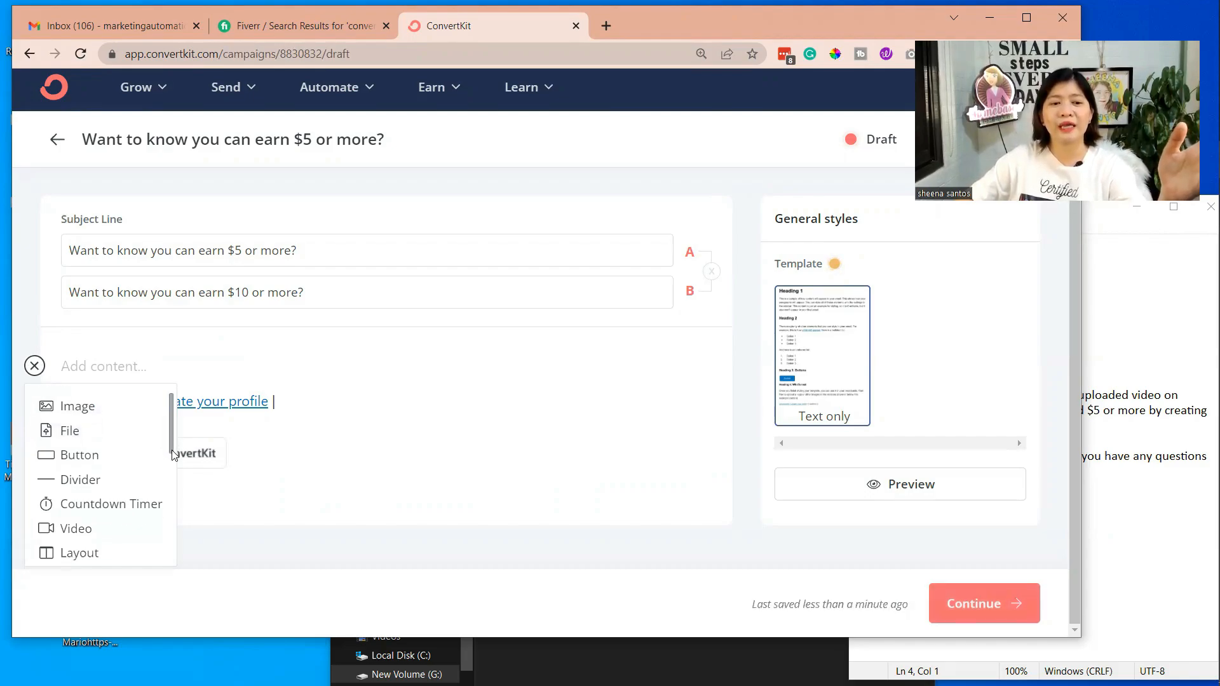
drag(172, 453, 170, 525)
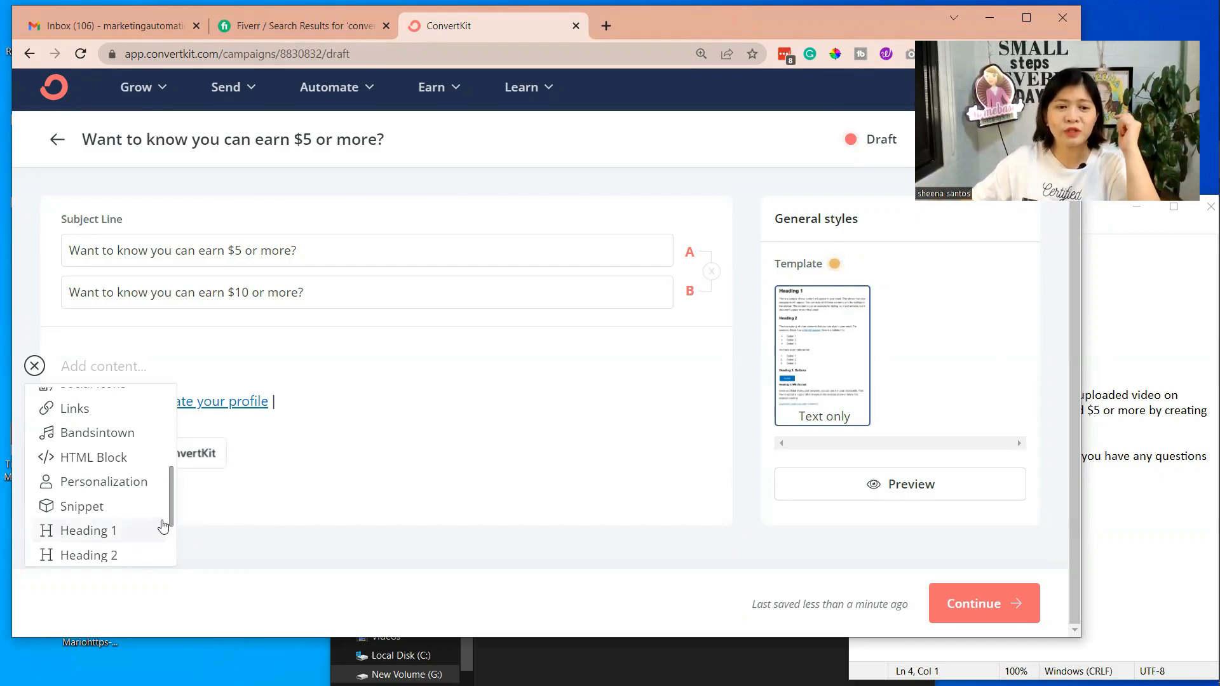
drag(169, 525, 172, 536)
scroll(171, 534, down, 2)
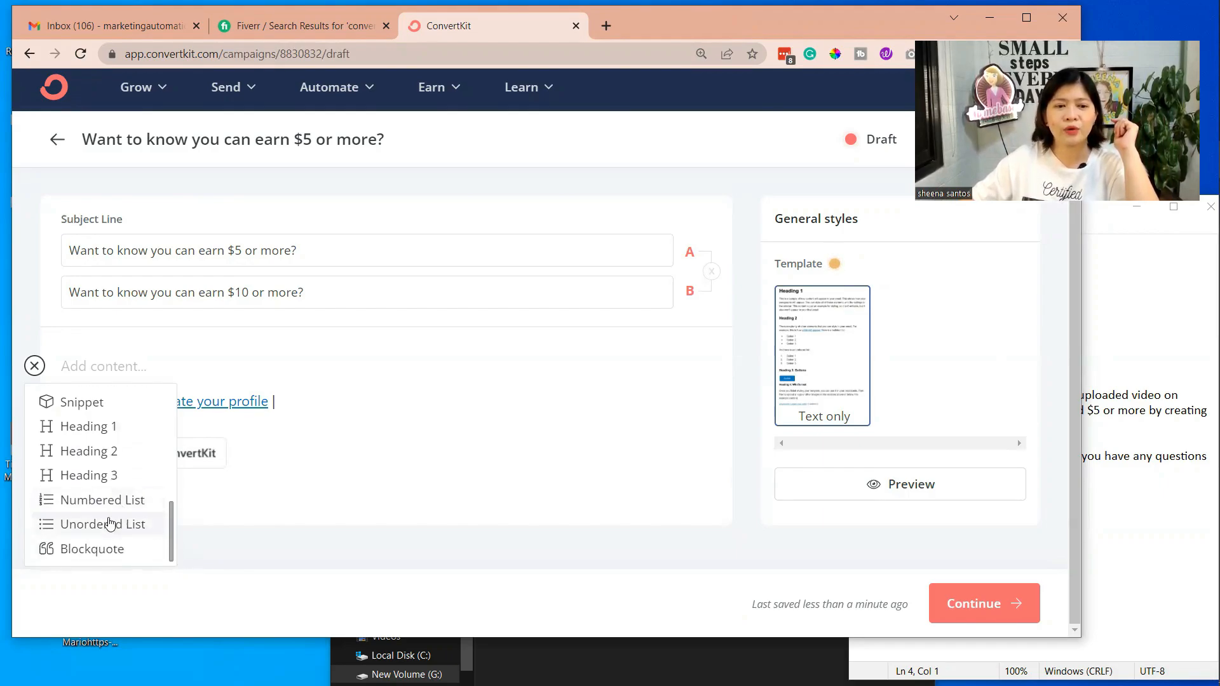
Try a numbered list in the empty email body, check the insertable blocks and remove the list
click(108, 506)
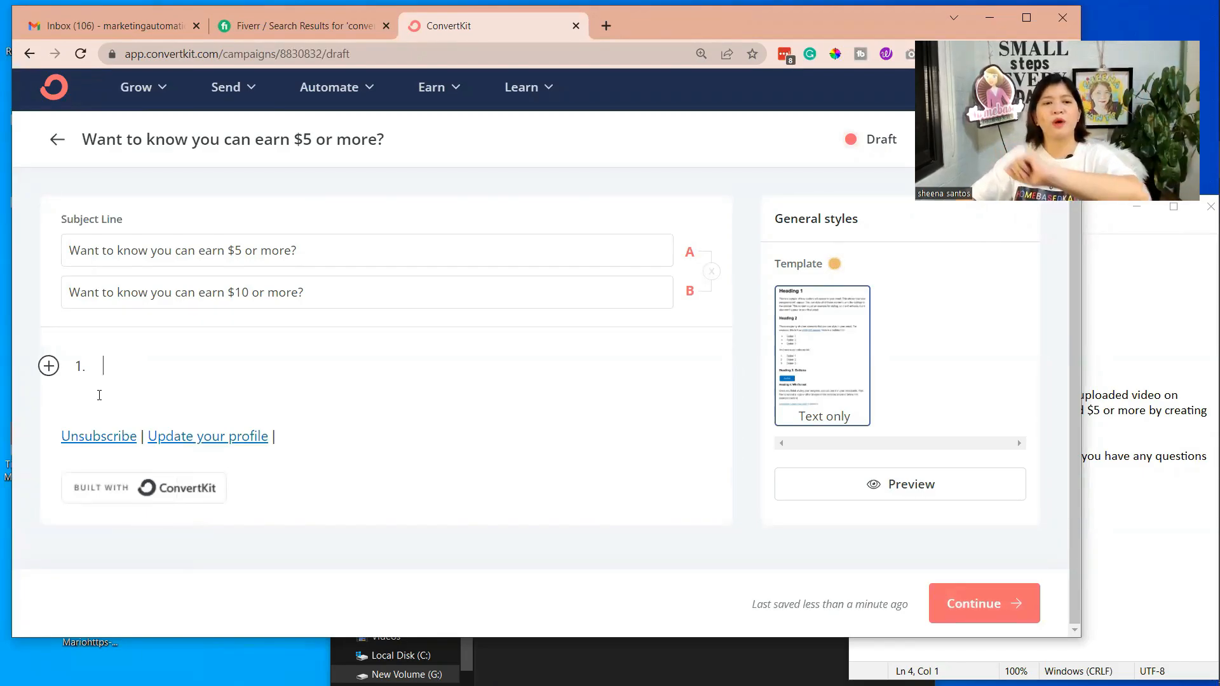
click(49, 366)
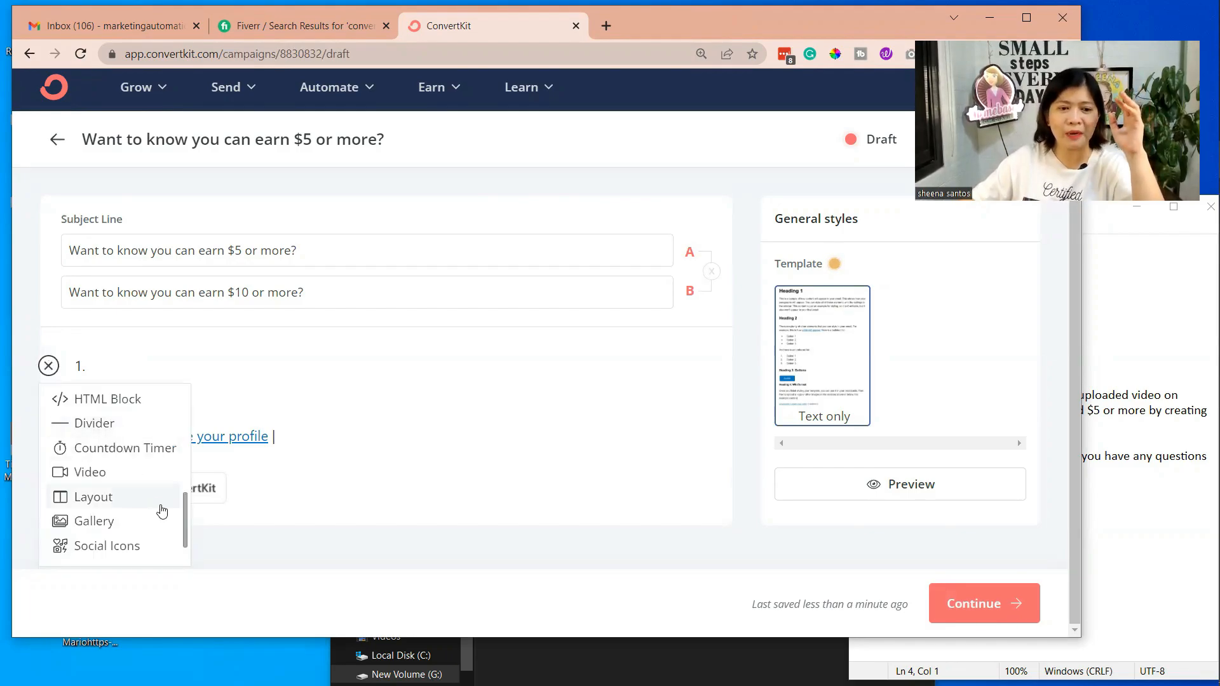
click(137, 372)
key(BackSpace)
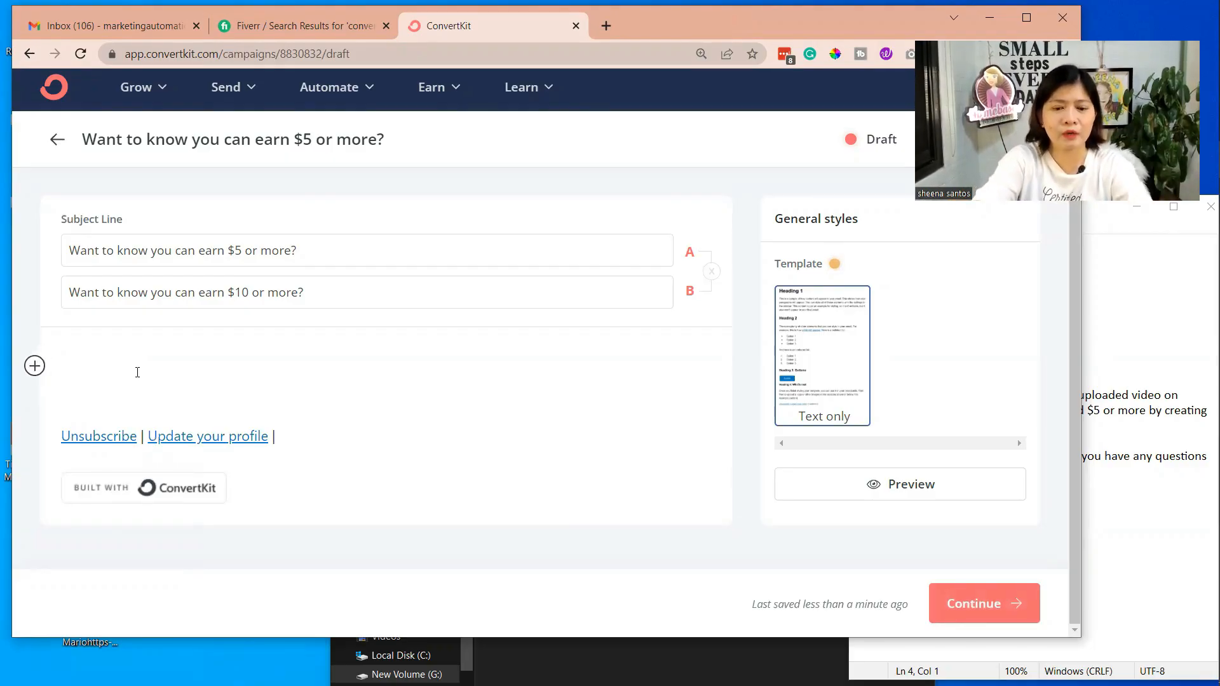
Copy the sample message from "I just want to inform you" through the sign-off in Notepad into the email body
click(1142, 498)
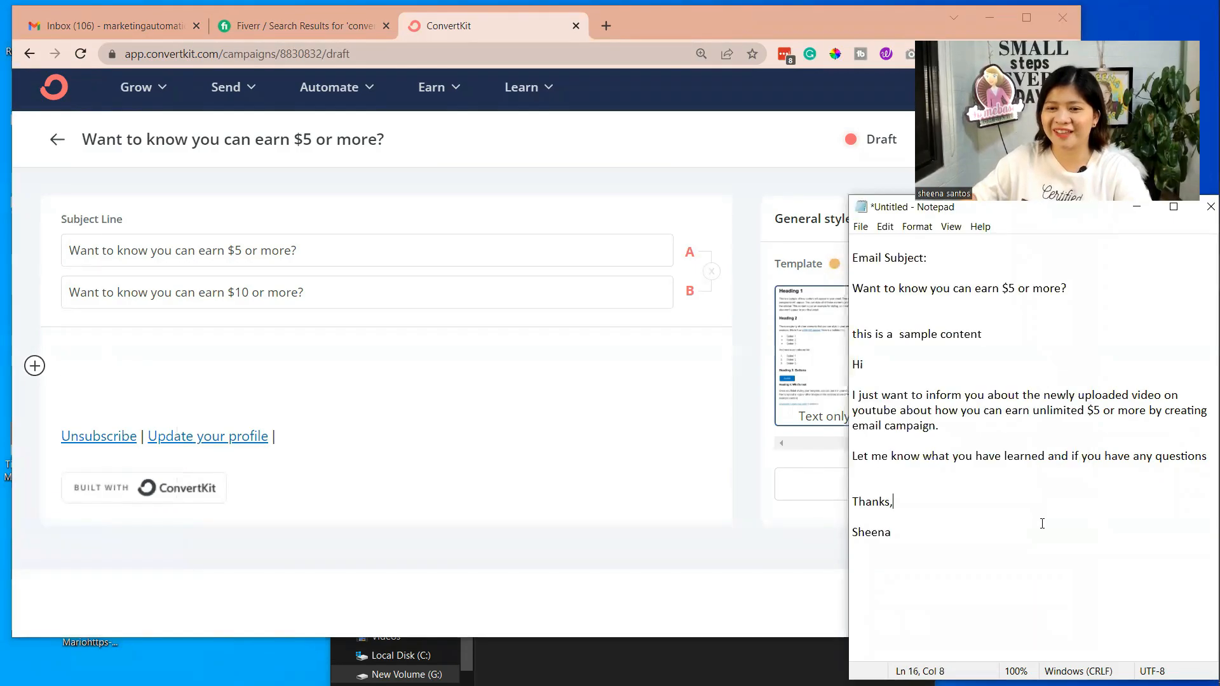
drag(906, 532, 791, 373)
key(ctrl+c)
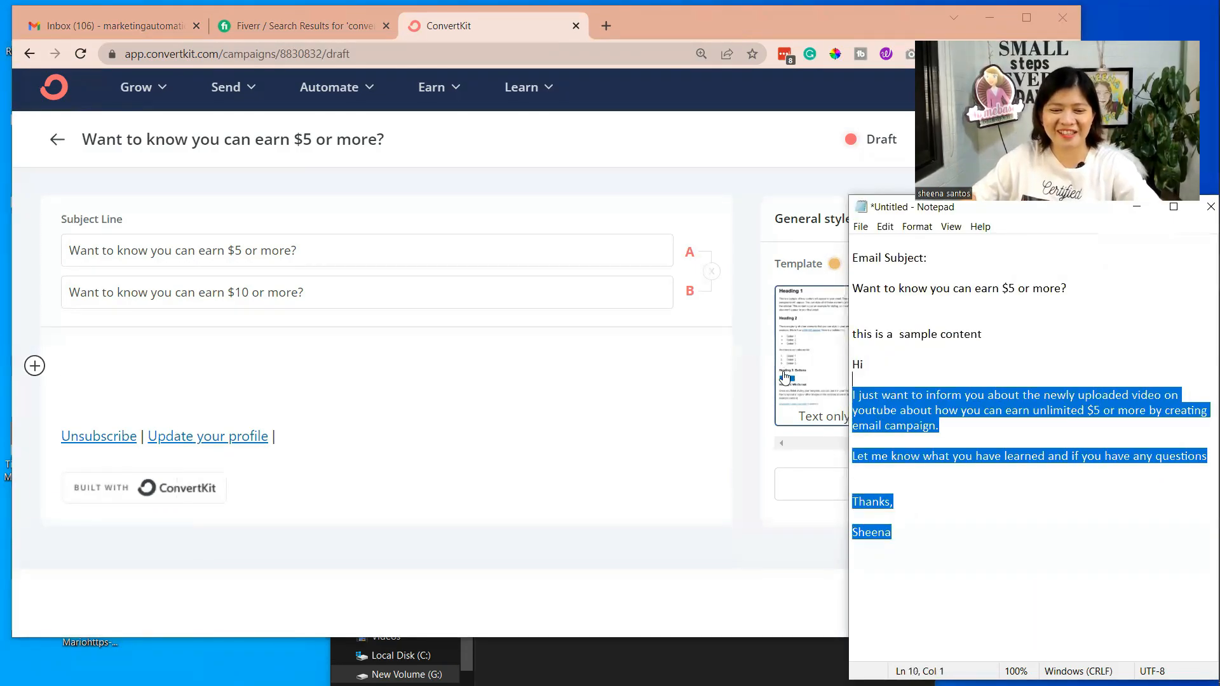
click(69, 379)
key(ctrl+v)
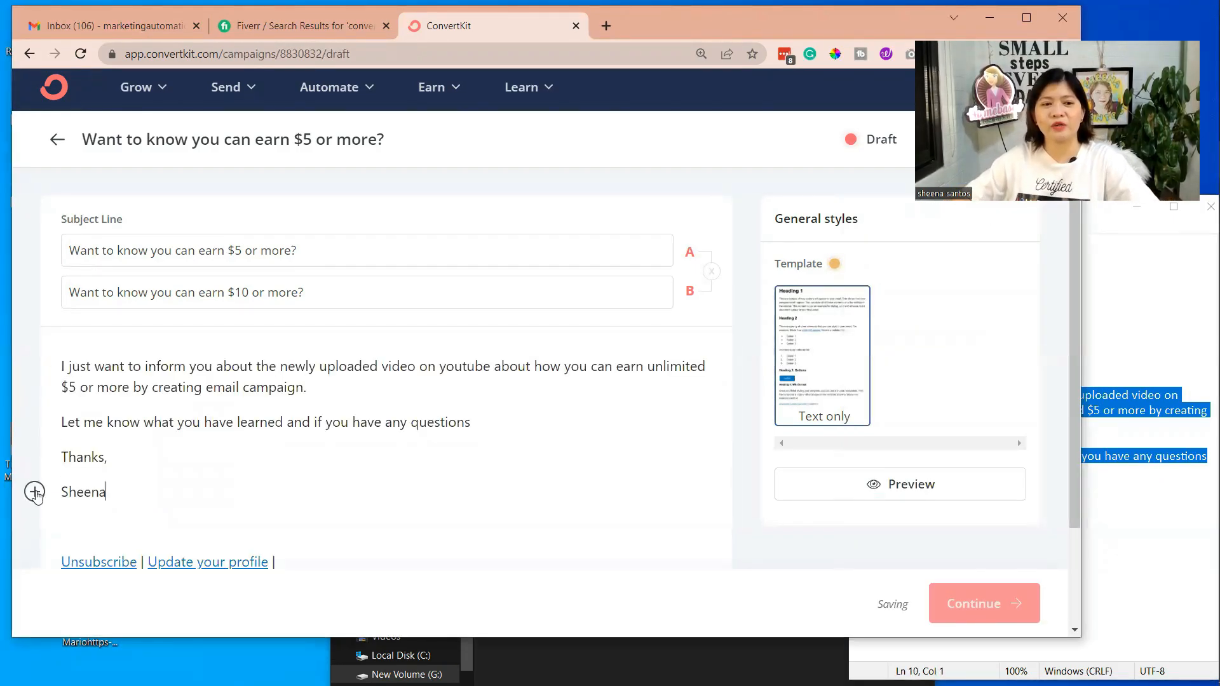
Add an empty line above the message and insert the Subscriber first name personalization there
click(63, 359)
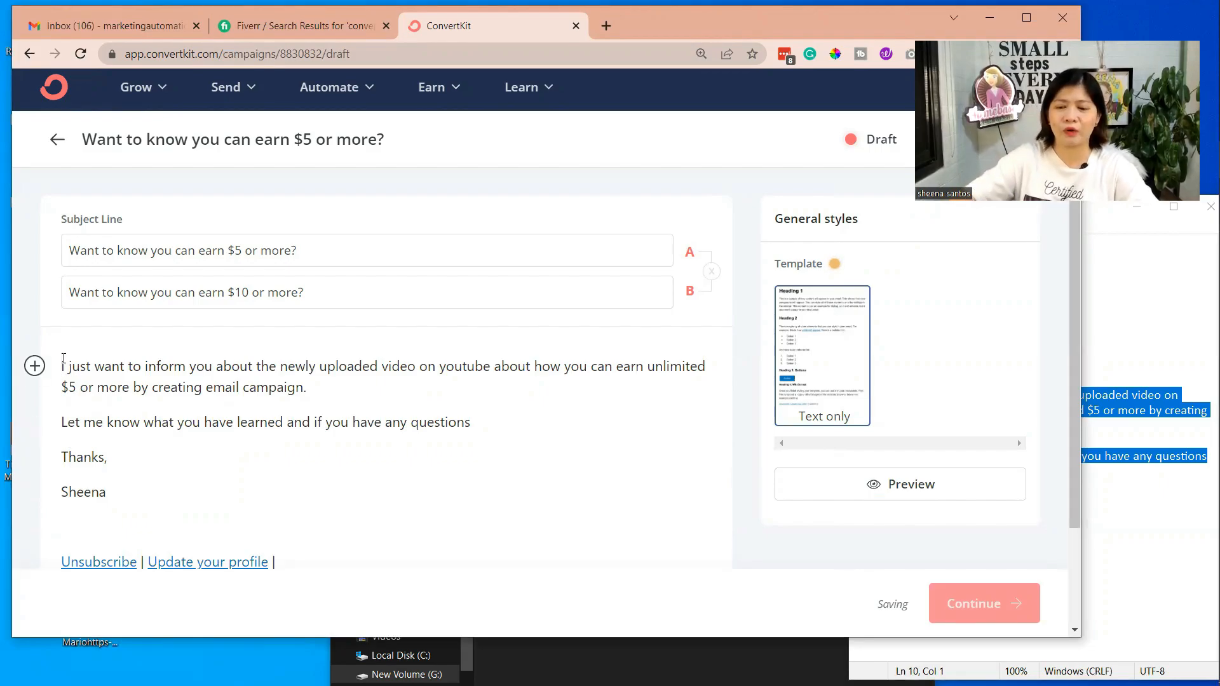
key(Return)
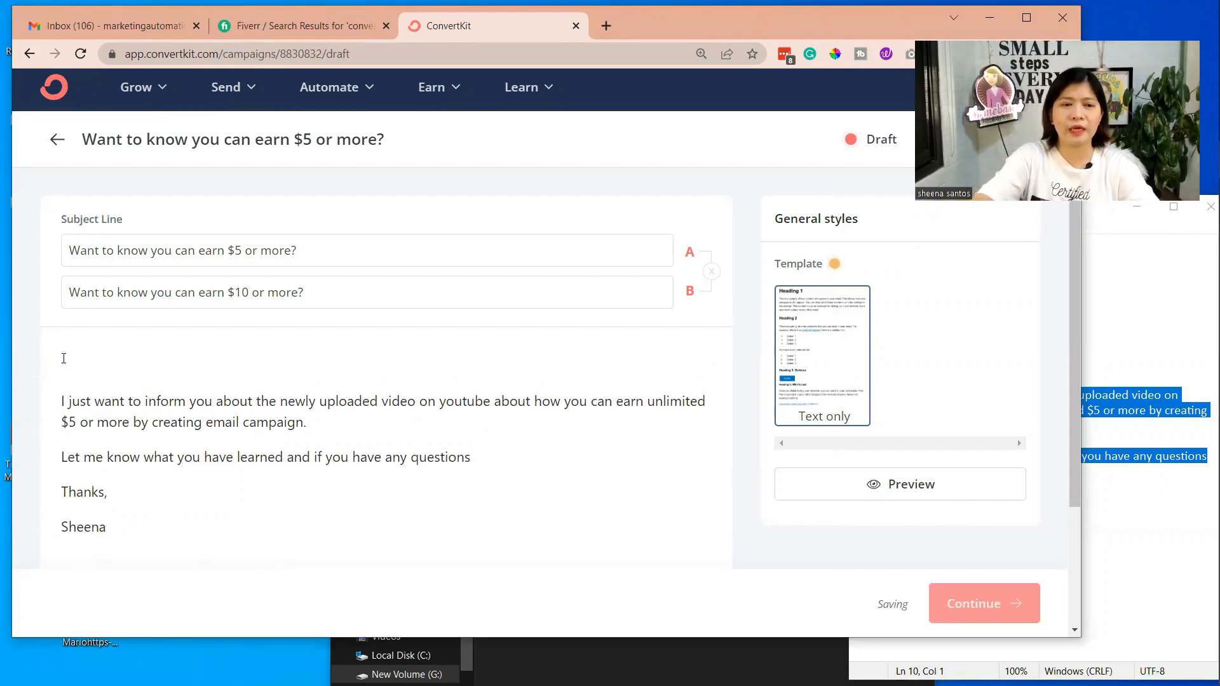
click(34, 365)
scroll(83, 446, down, 5)
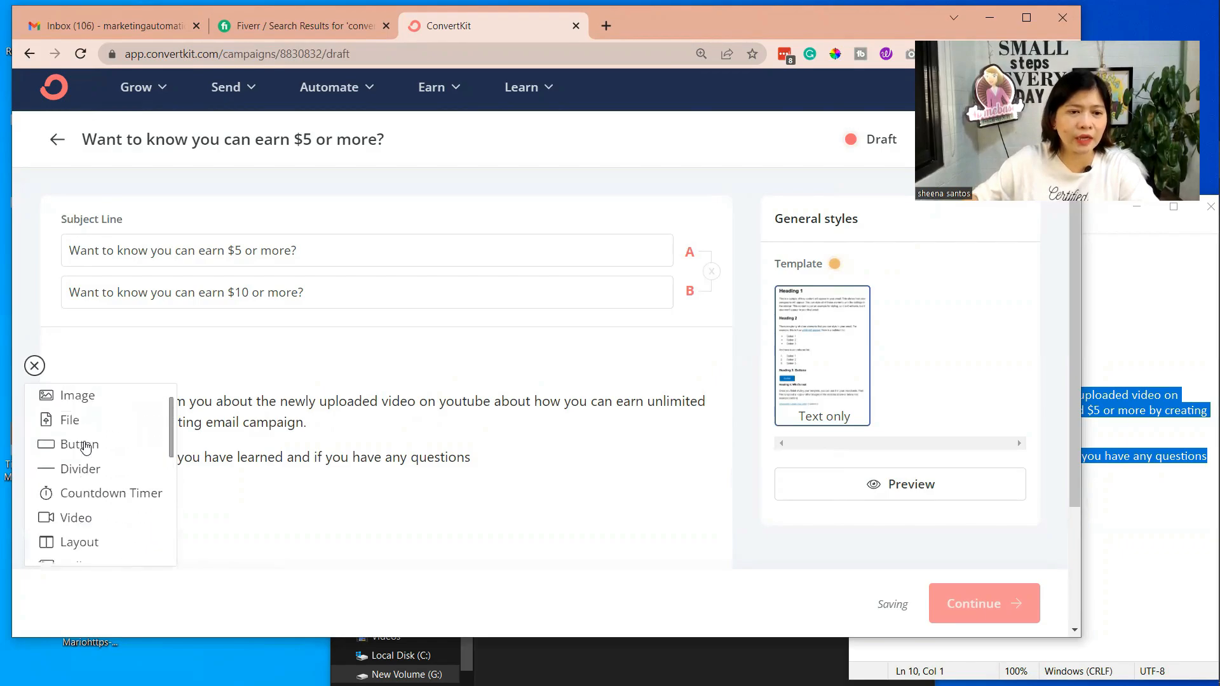
scroll(80, 447, up, 1)
scroll(101, 419, down, 5)
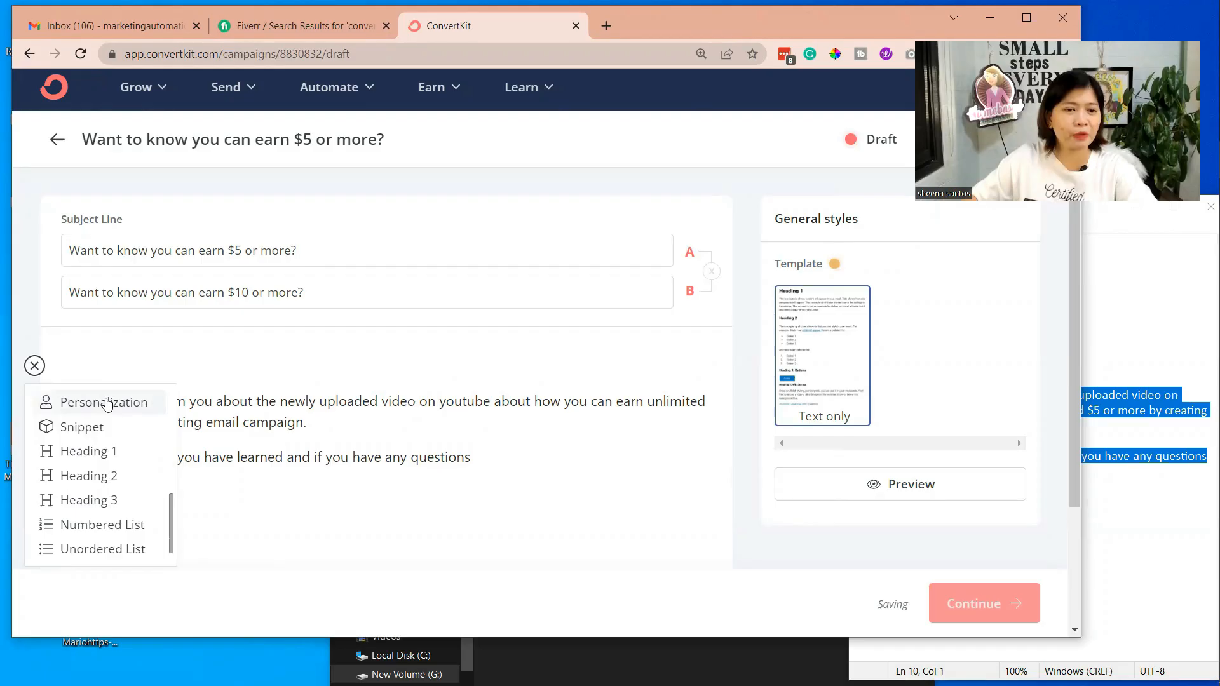
click(107, 404)
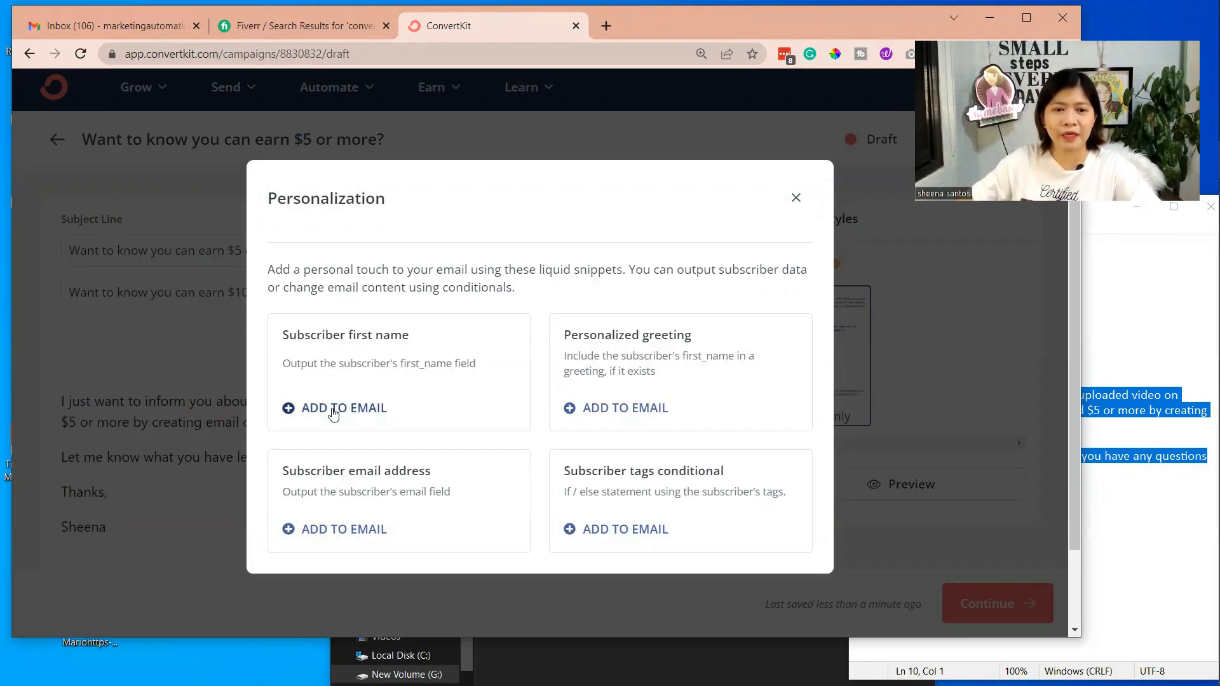
click(333, 408)
Add the greeting "Hi" and a space before the subscriber first name placeholder
click(64, 367)
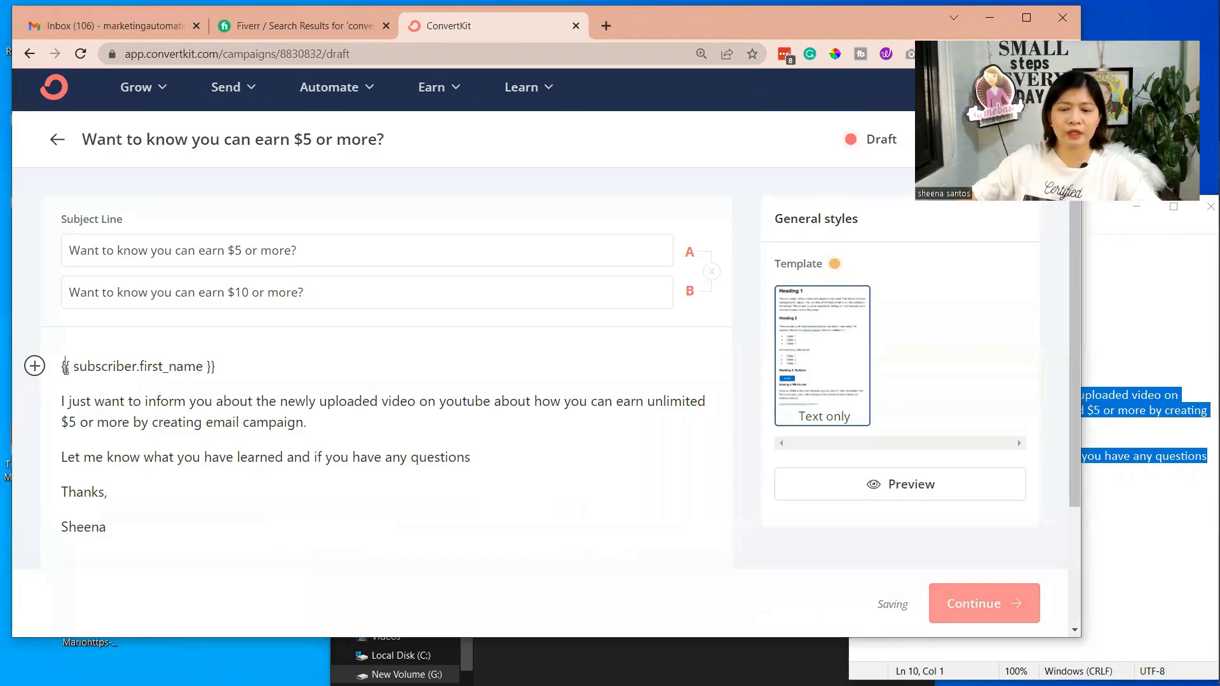
text(HI)
key(BackSpace)
key(BackSpace)
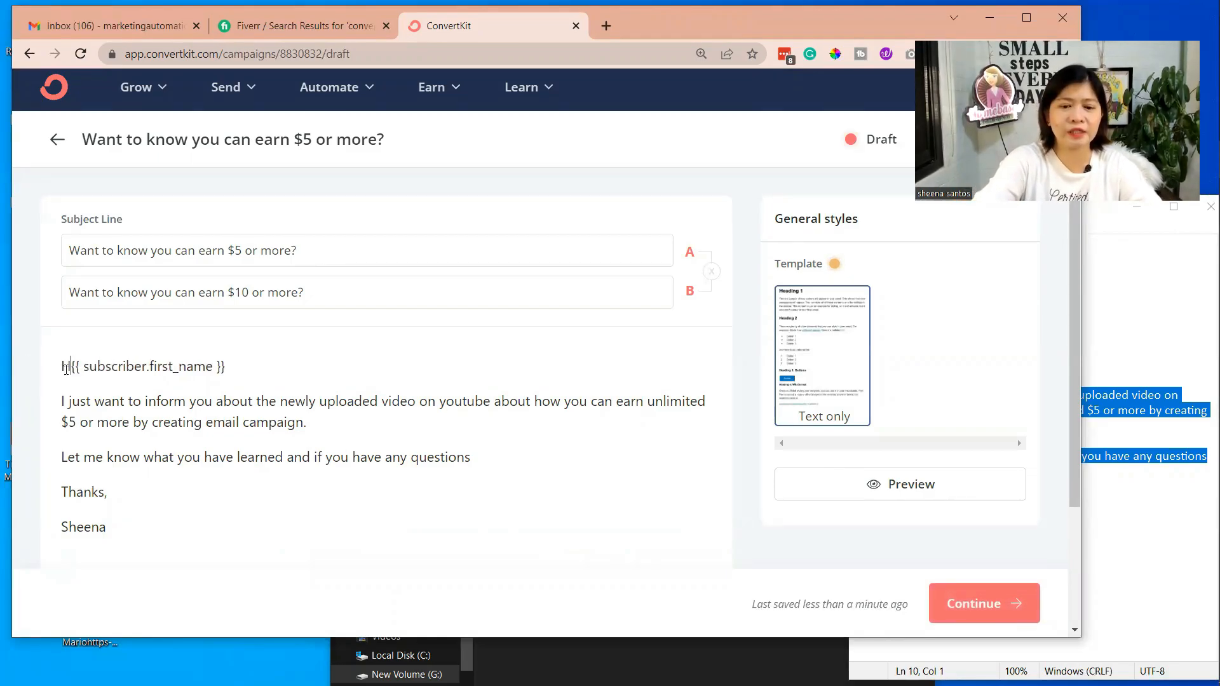
text(i)
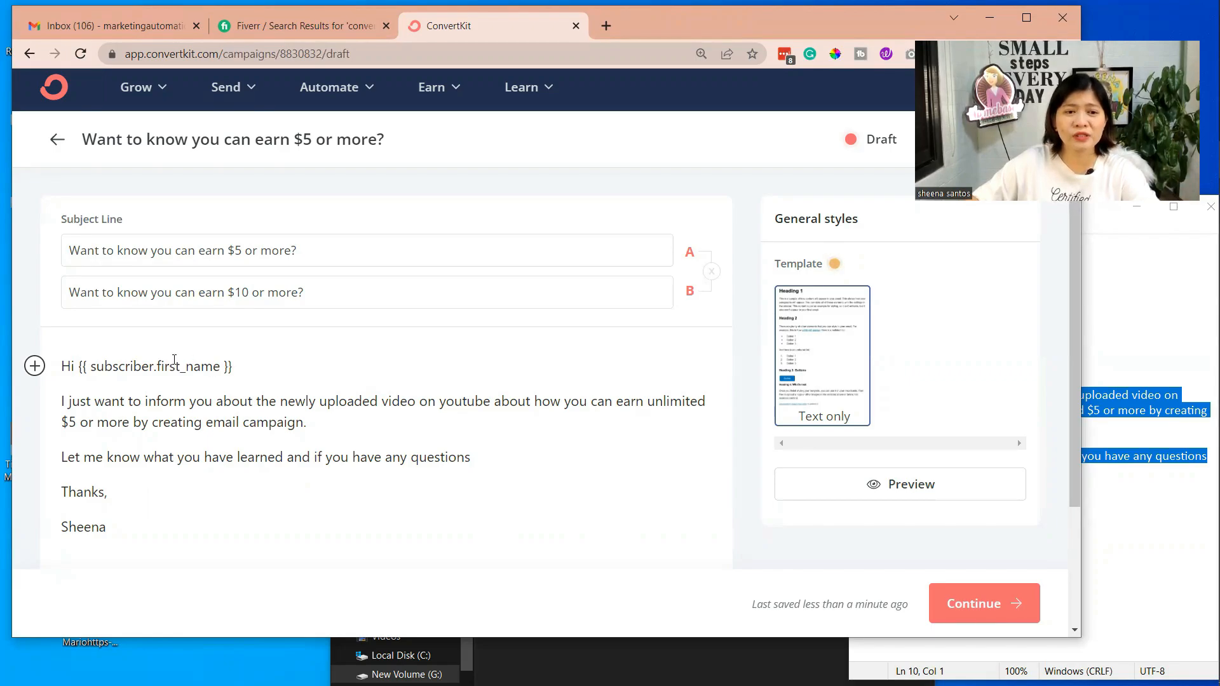
click(253, 368)
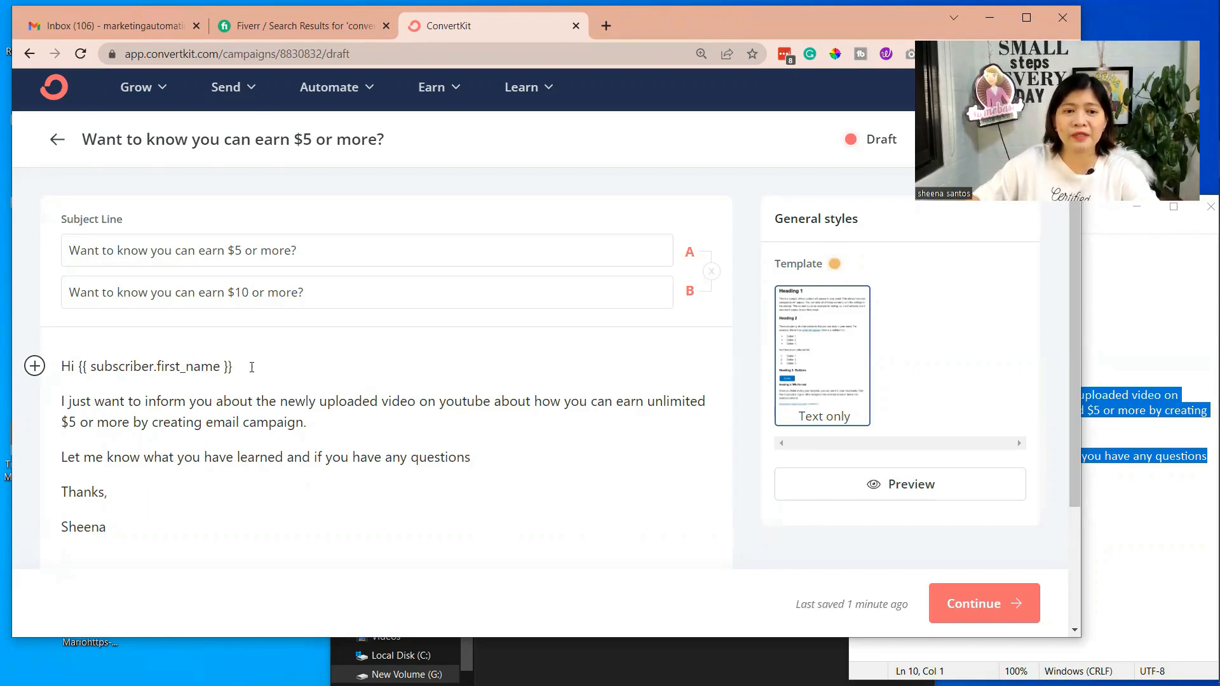
click(35, 366)
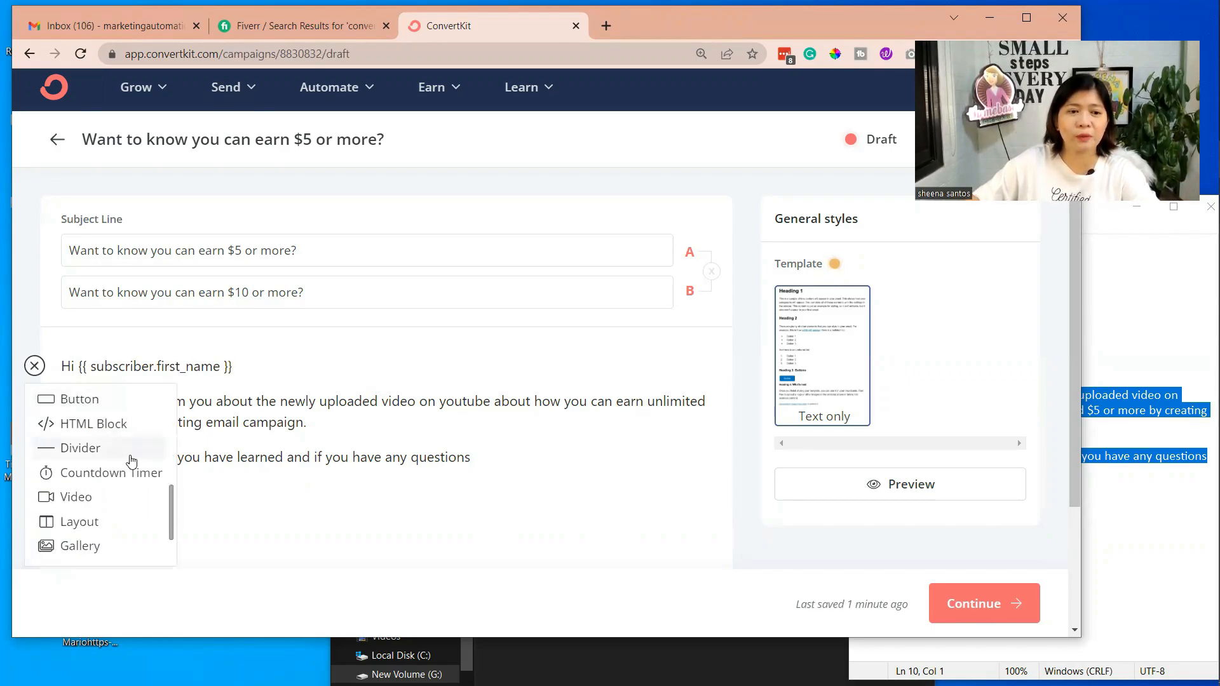
scroll(133, 461, up, 5)
scroll(134, 461, down, 1)
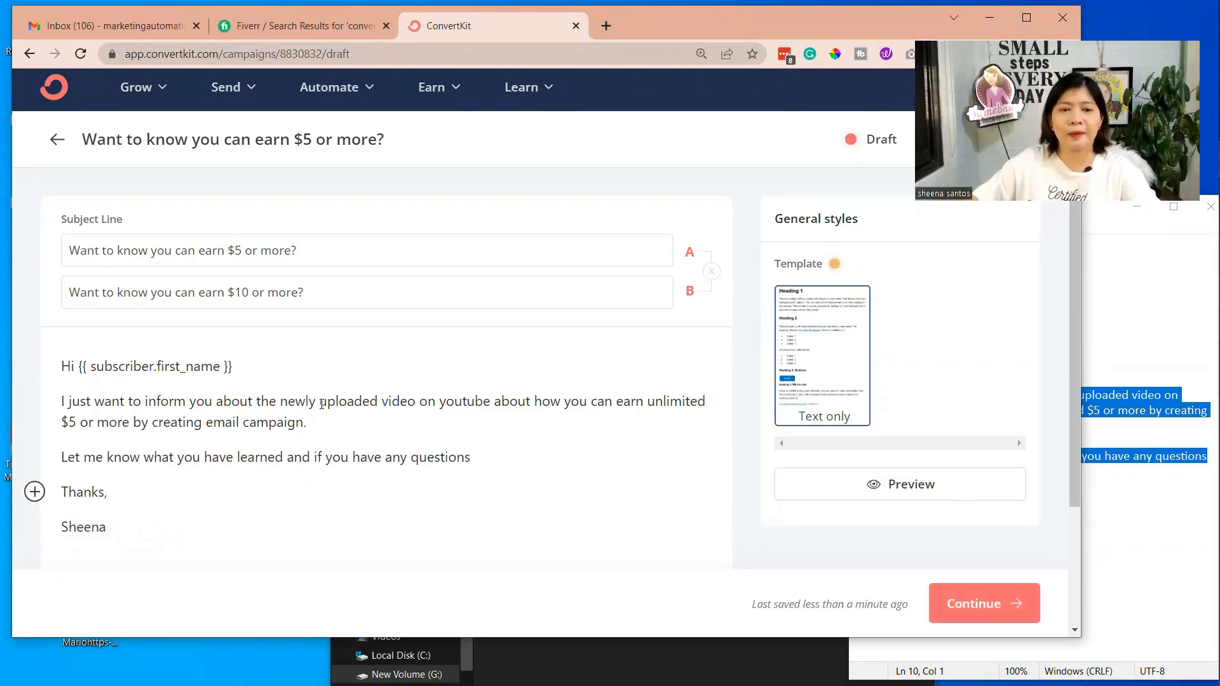
click(382, 403)
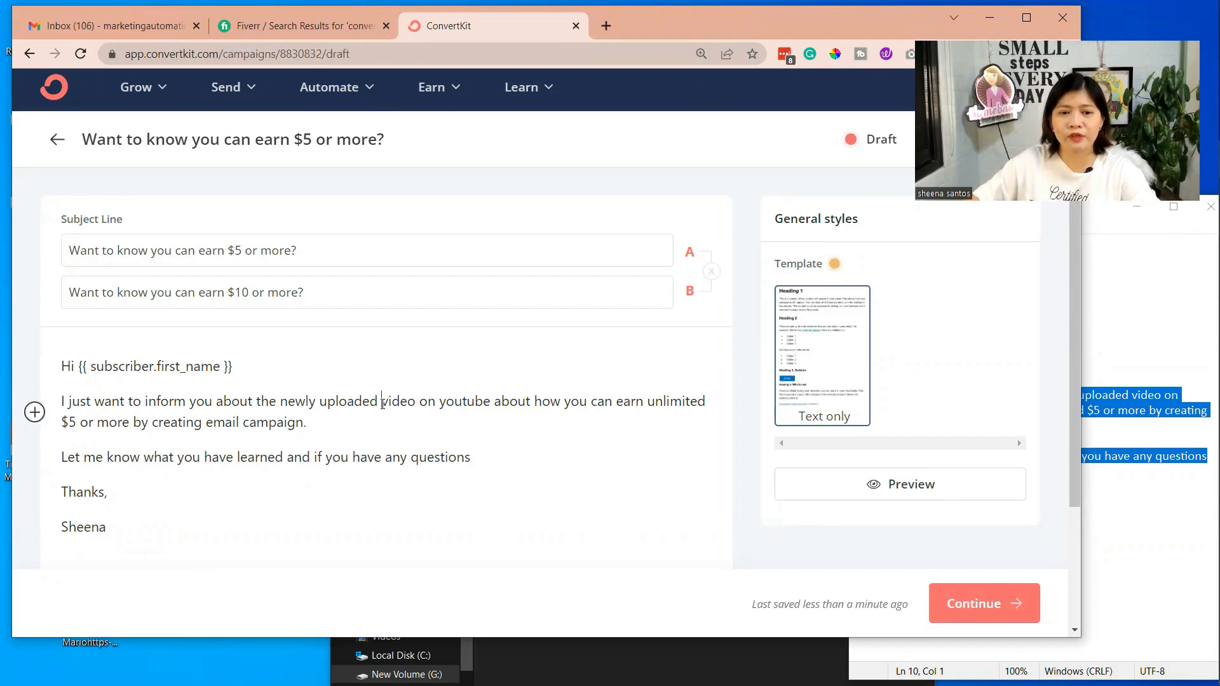
Start a link on the word "youtube" in the message body and enter the YouTube channel's URL
double_click(449, 401)
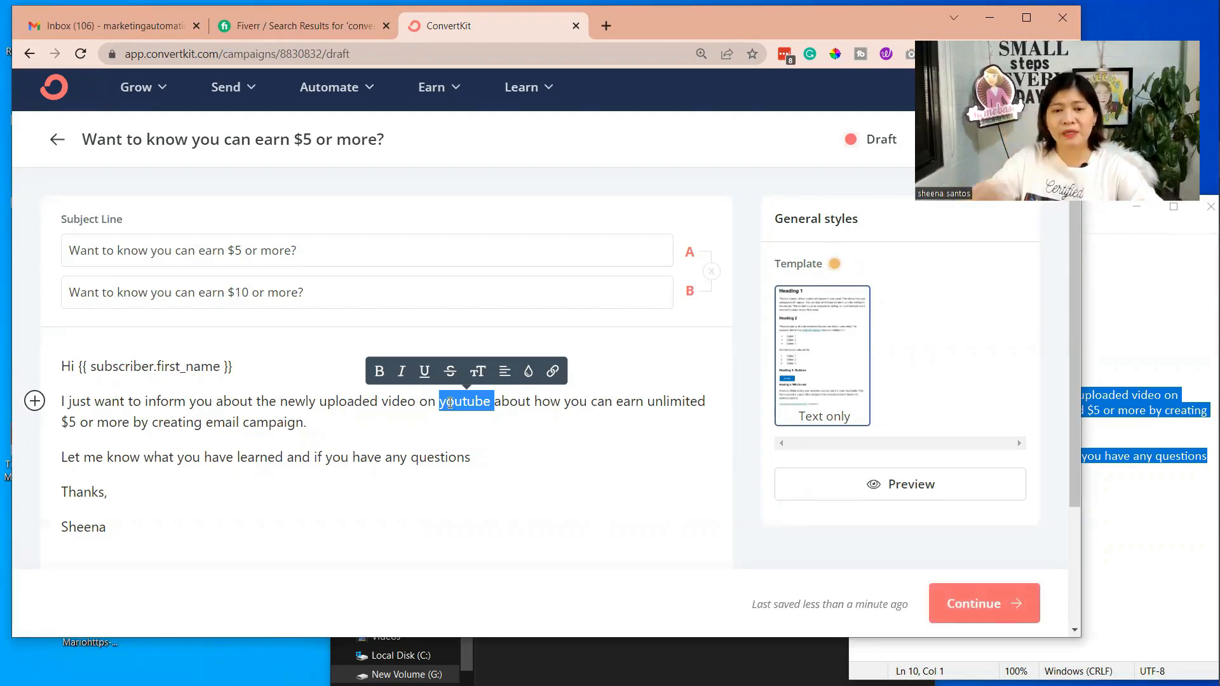
click(552, 372)
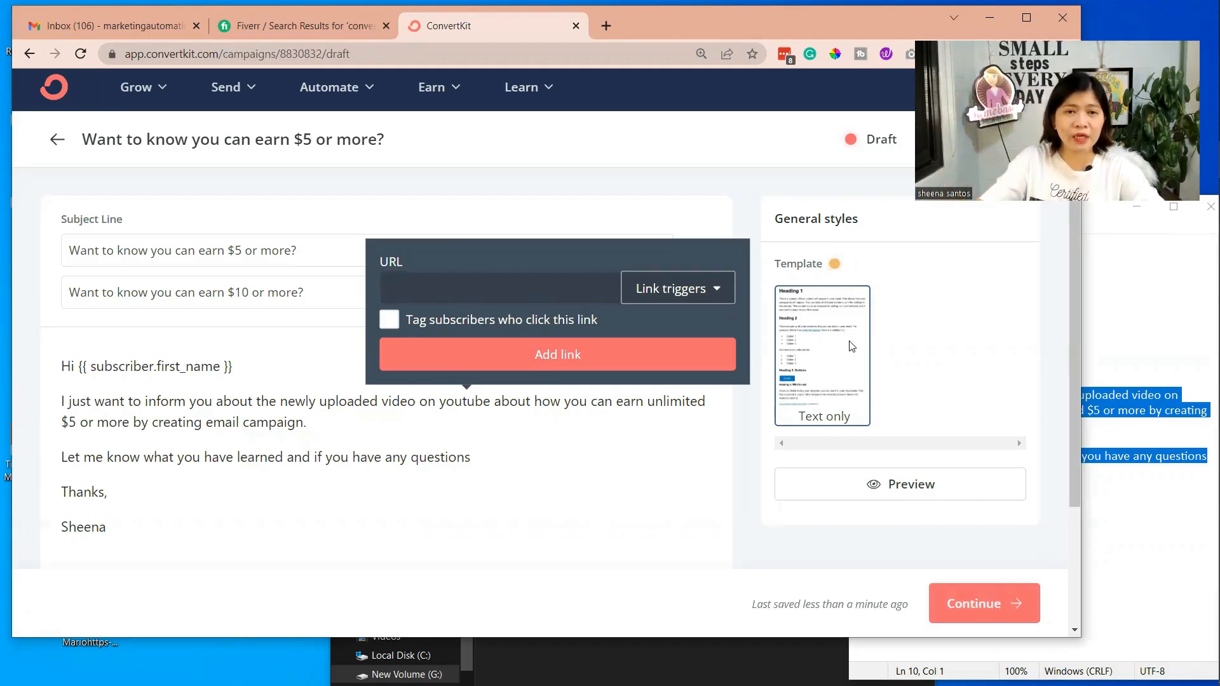
text(youtube.com)
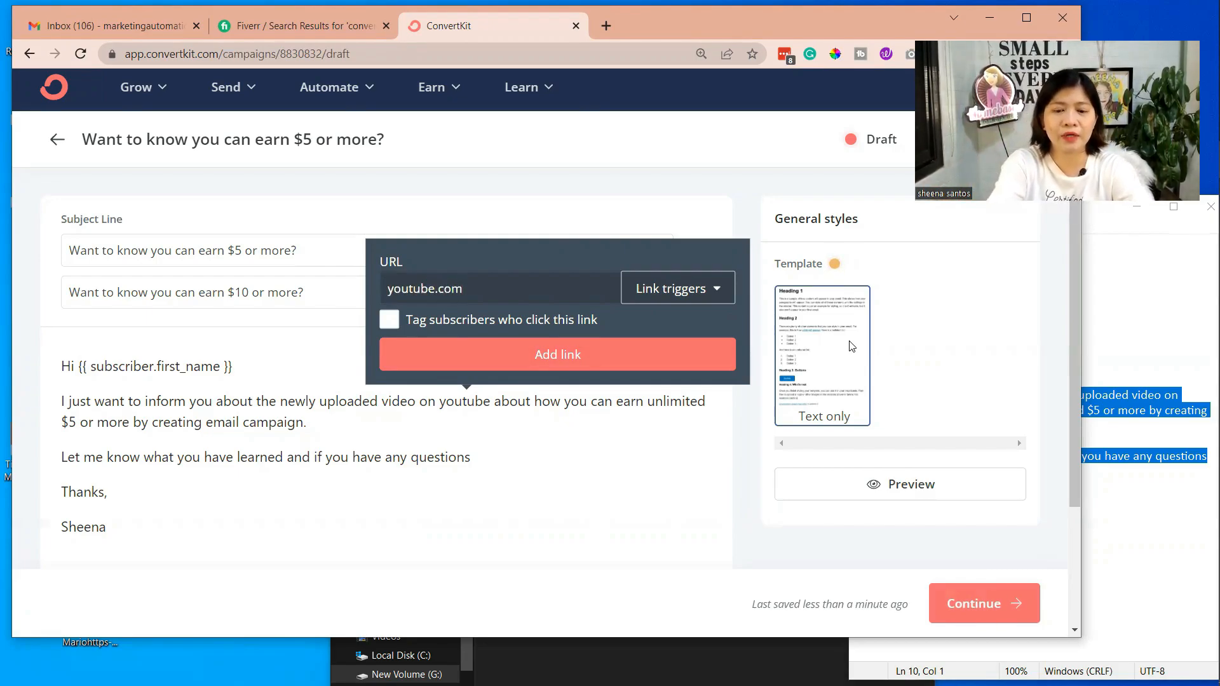
text(/)
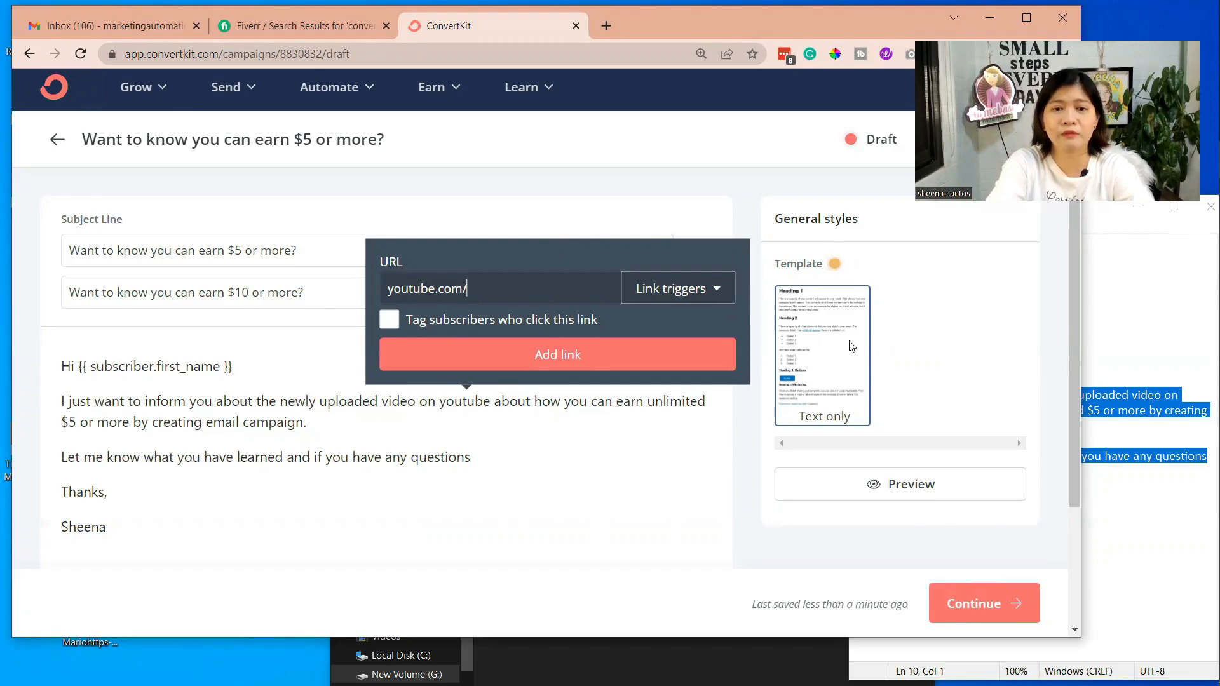
text(she)
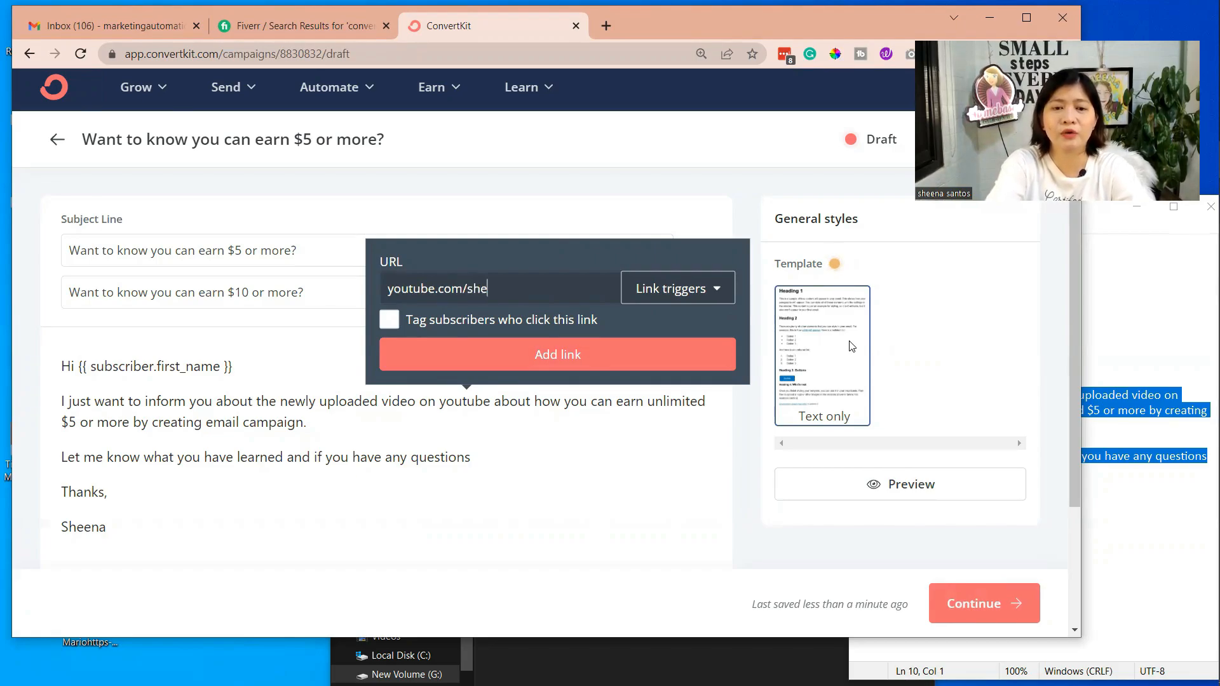
text(enasantos)
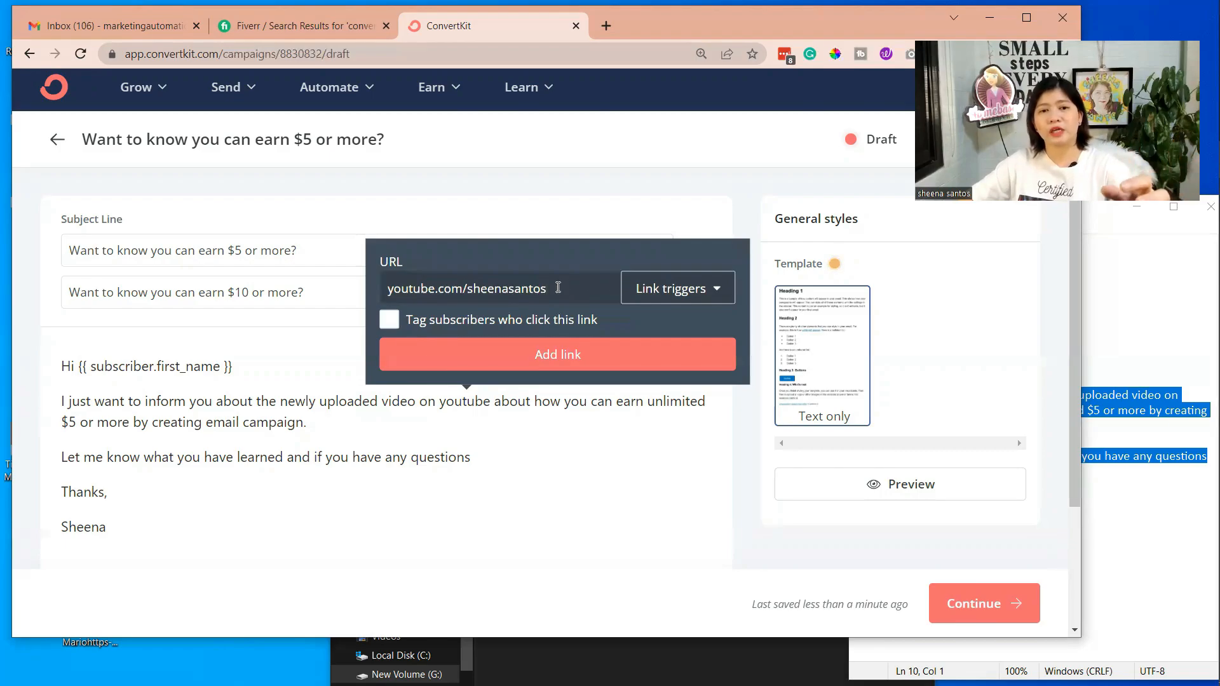
Tag subscribers who click the link with the SUBSCRIBER tag and add the link to the word "youtube"
click(389, 321)
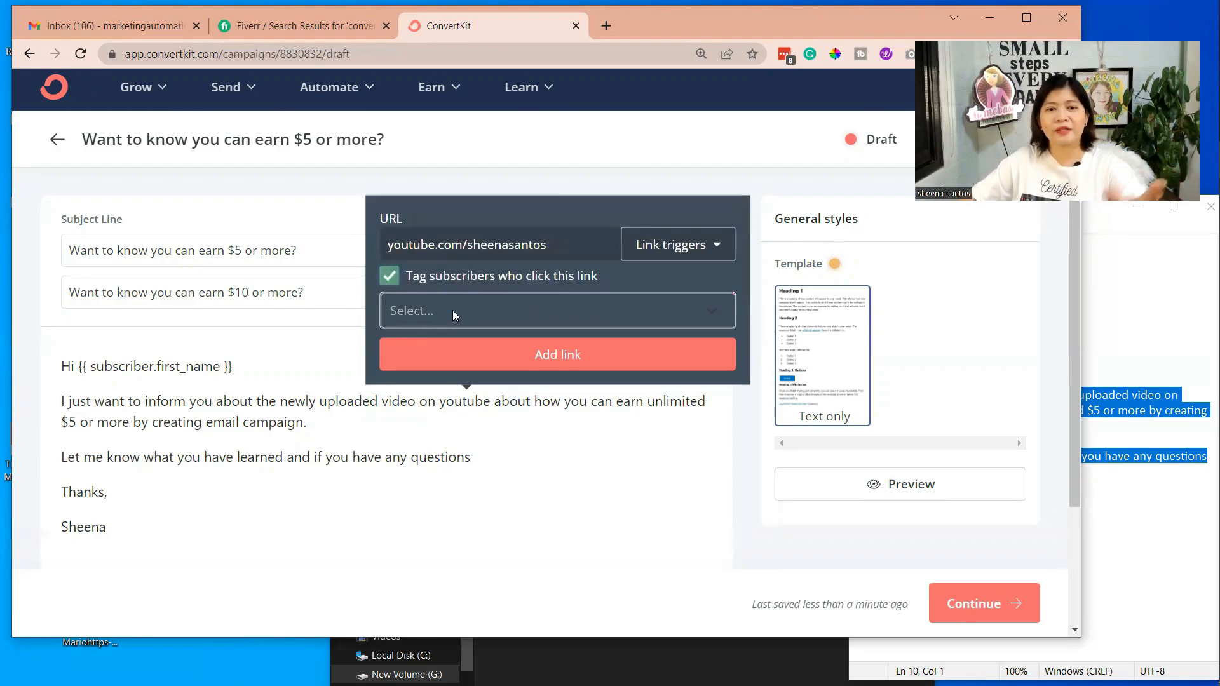
click(453, 310)
click(452, 311)
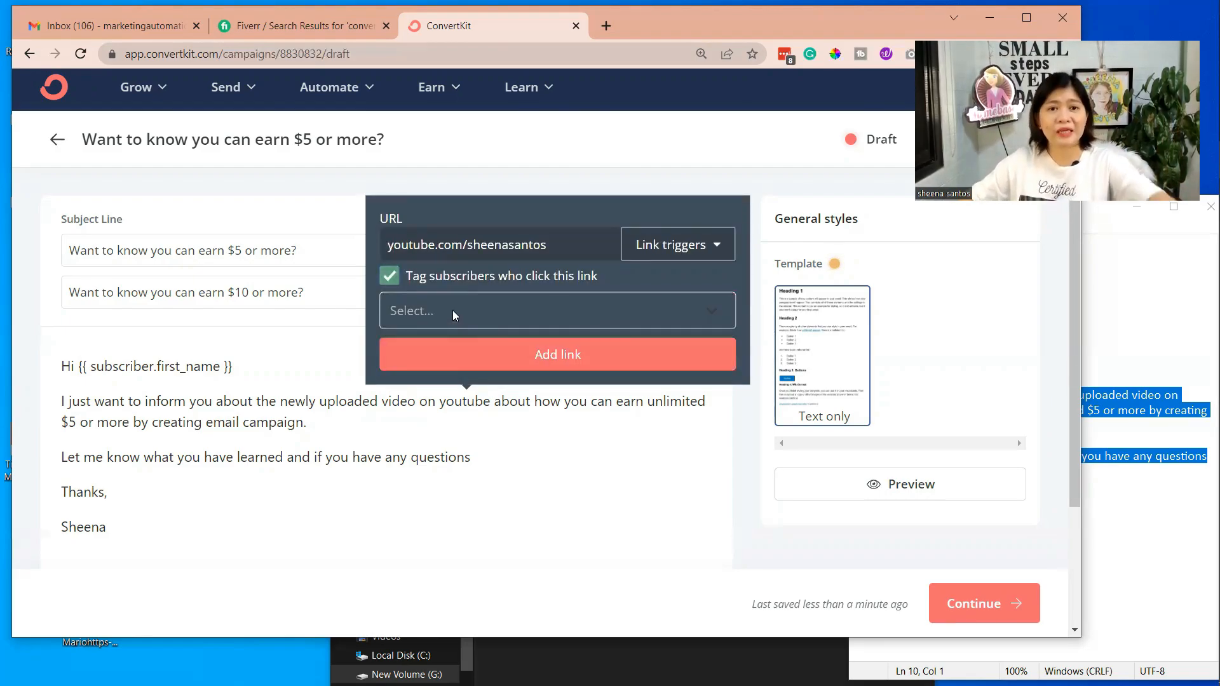
click(452, 310)
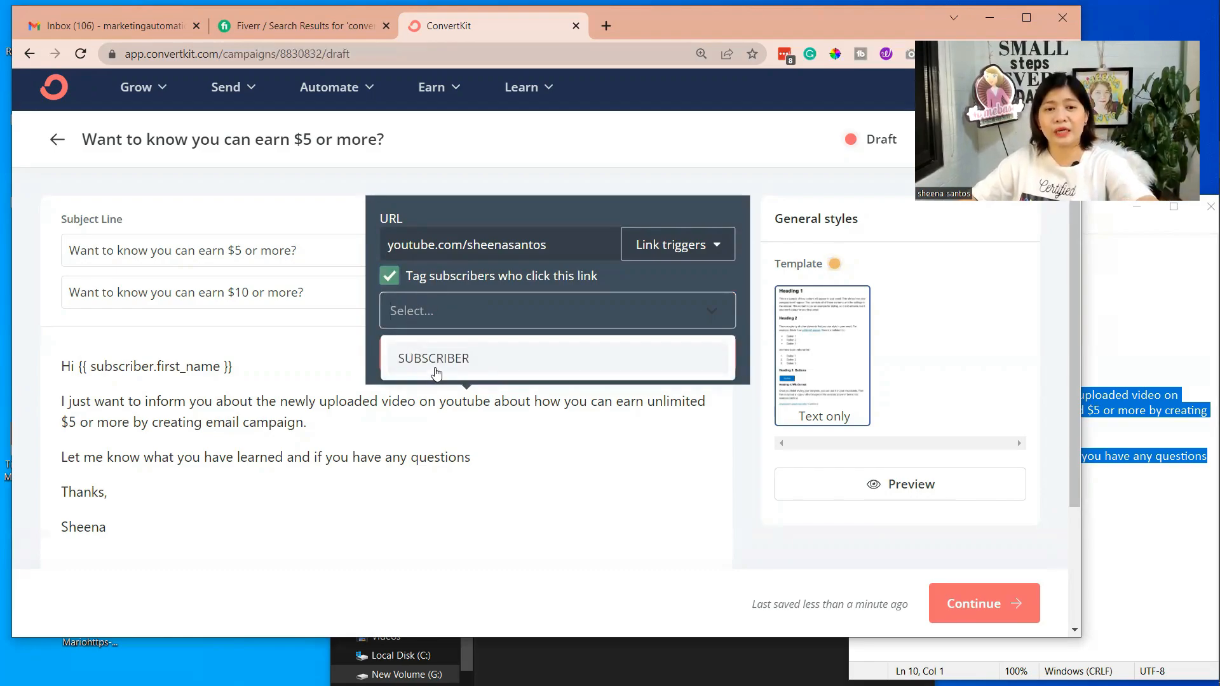
click(411, 309)
click(410, 309)
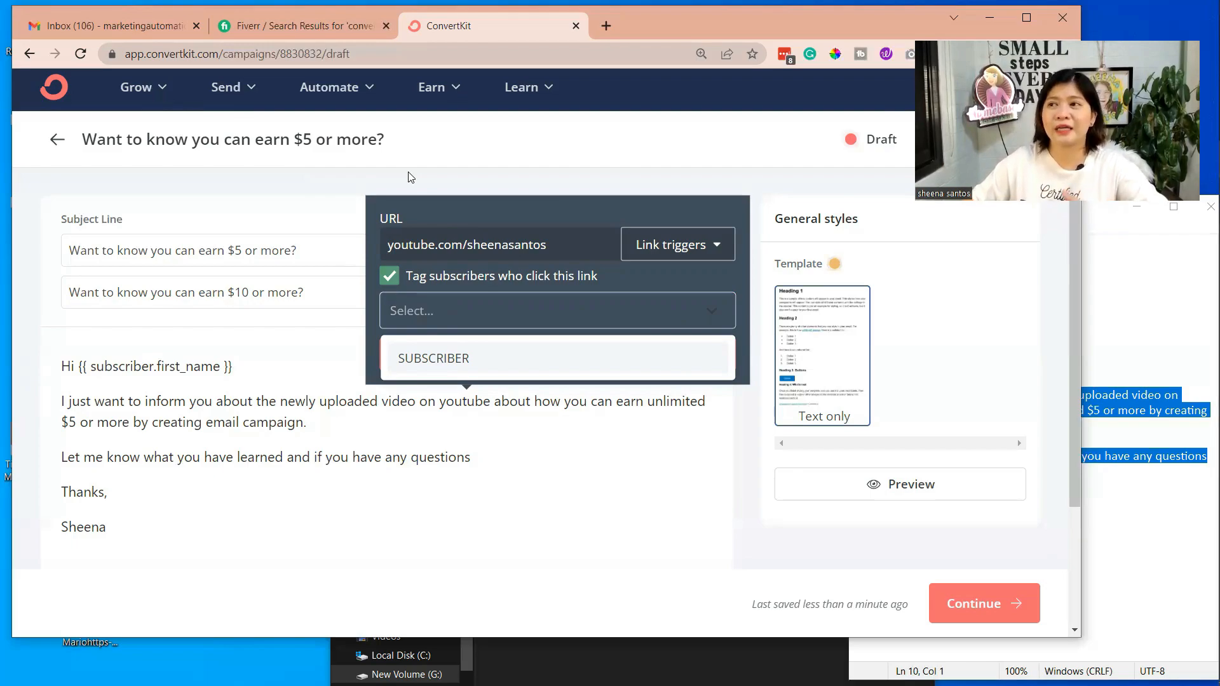
click(430, 360)
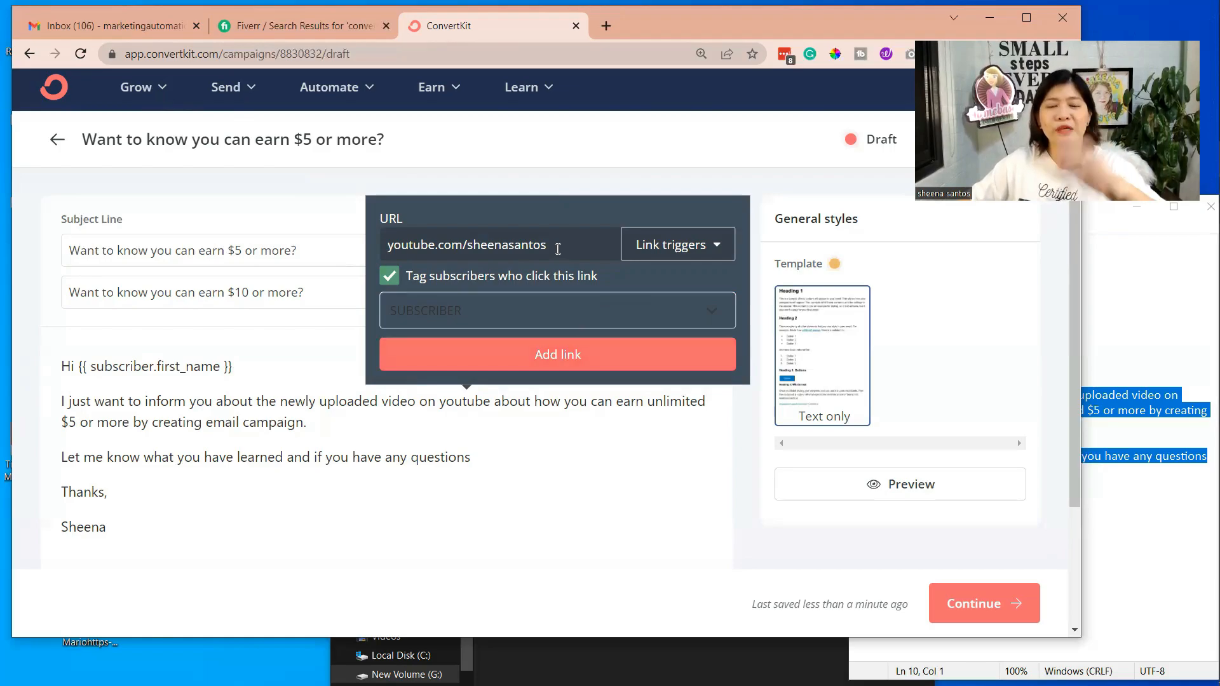
click(455, 312)
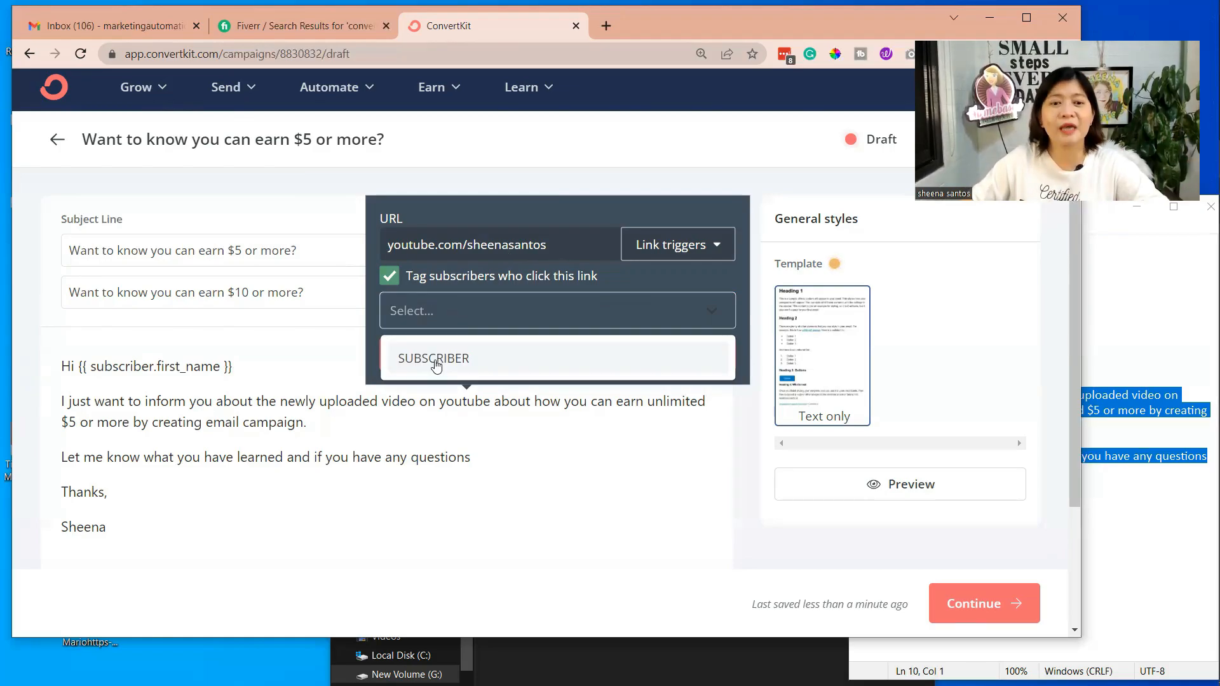
click(435, 359)
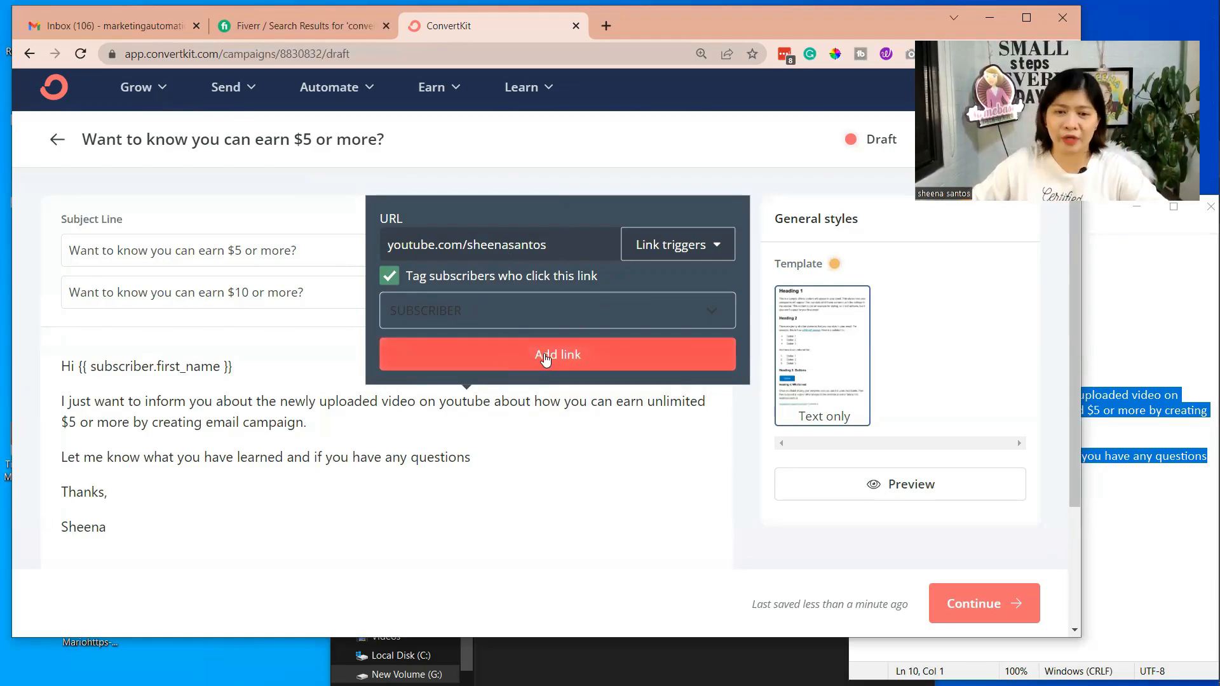
click(455, 312)
click(436, 360)
click(546, 358)
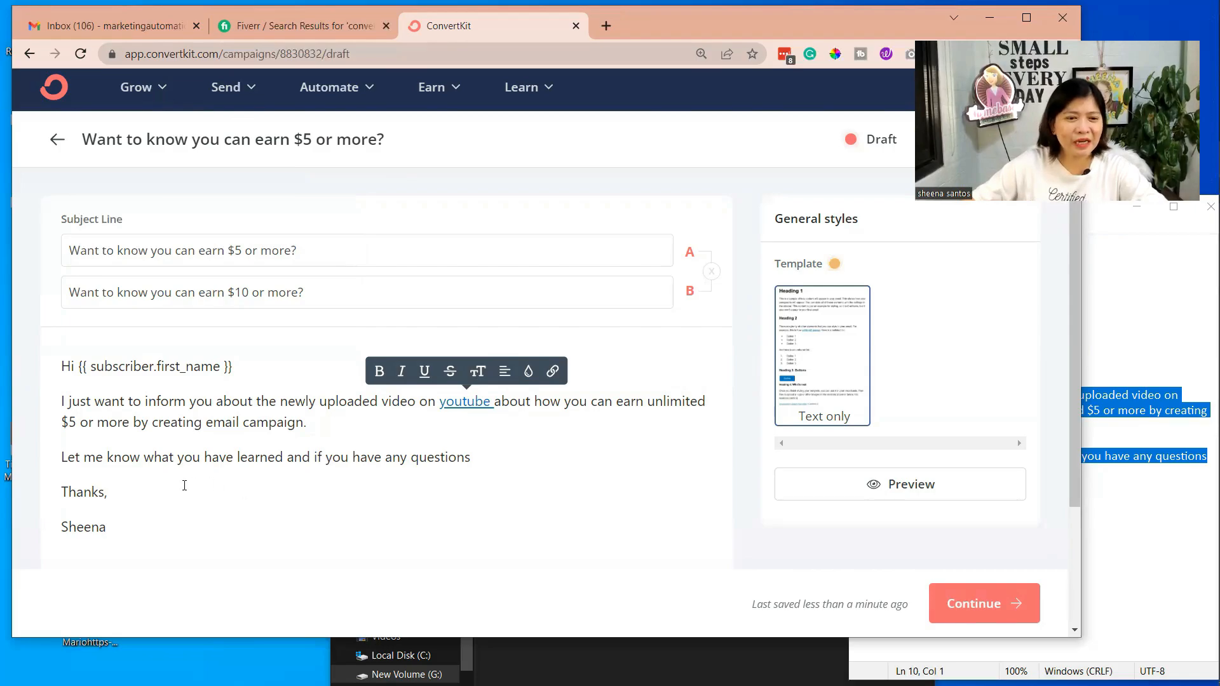
Add empty lines between the sentence ending in "if you have any questions" and "Thanks,"
click(141, 511)
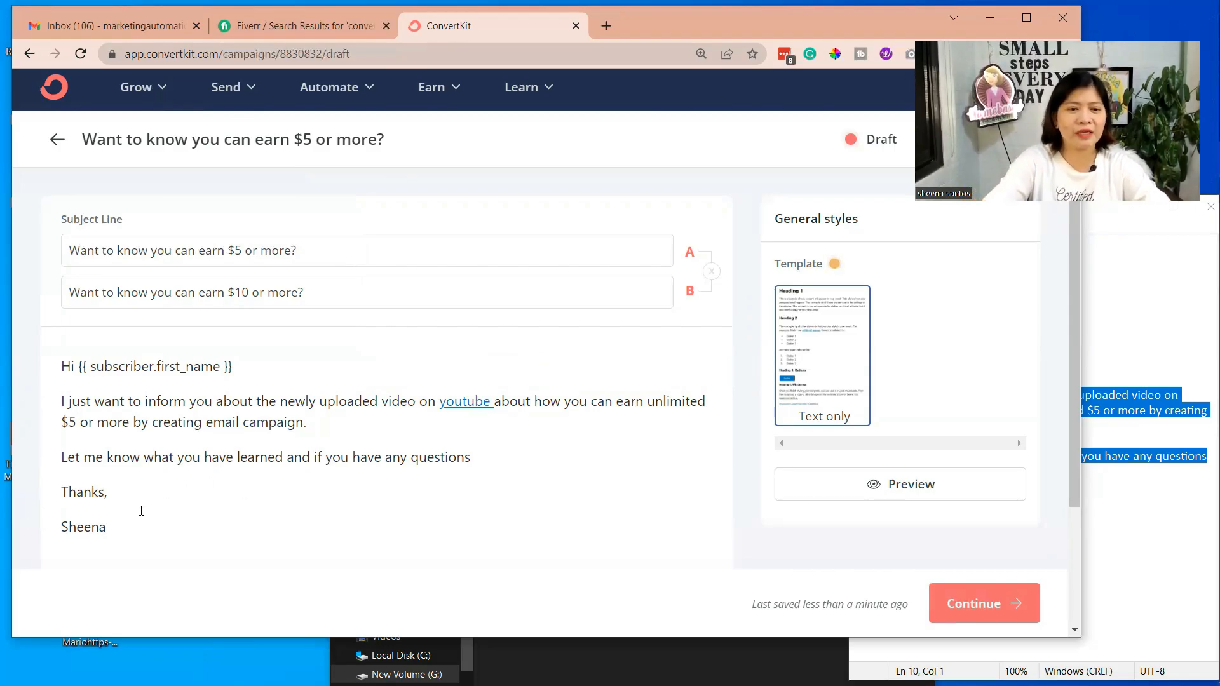
click(142, 510)
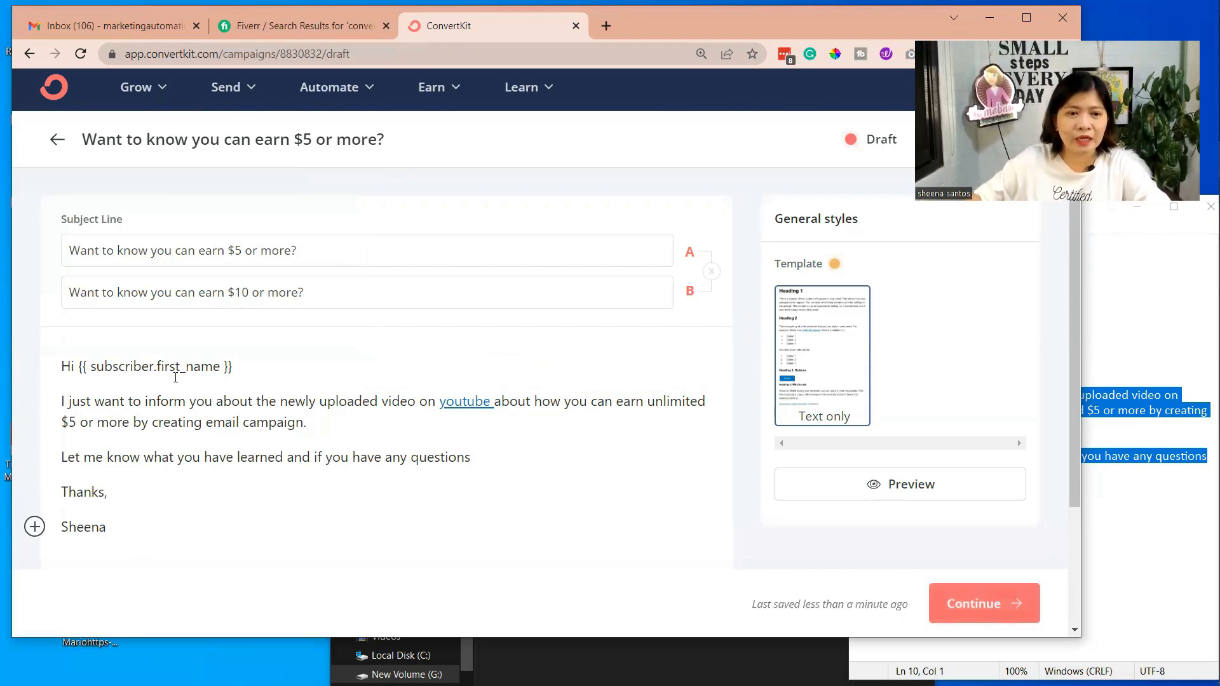
scroll(168, 376, up, 1)
click(479, 465)
key(Return)
key(Return)
scroll(300, 381, down, 3)
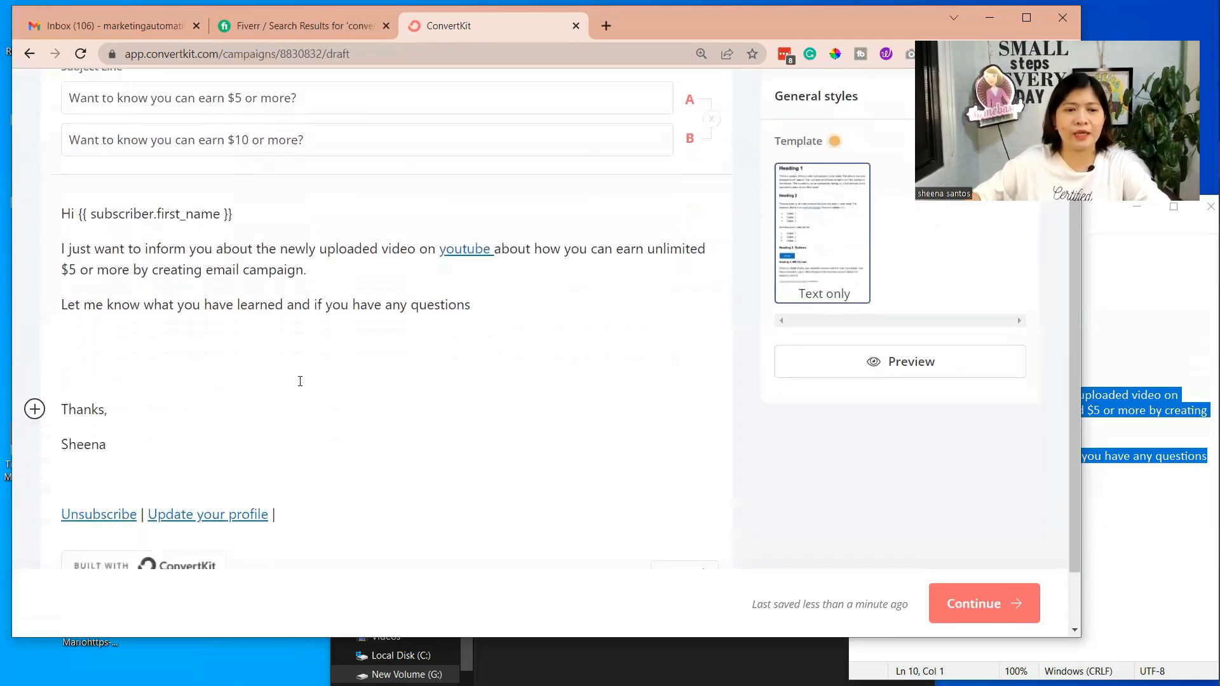
Start inserting an image on the first empty line below the questions sentence and check the upload options and recent uploads
click(79, 352)
click(68, 345)
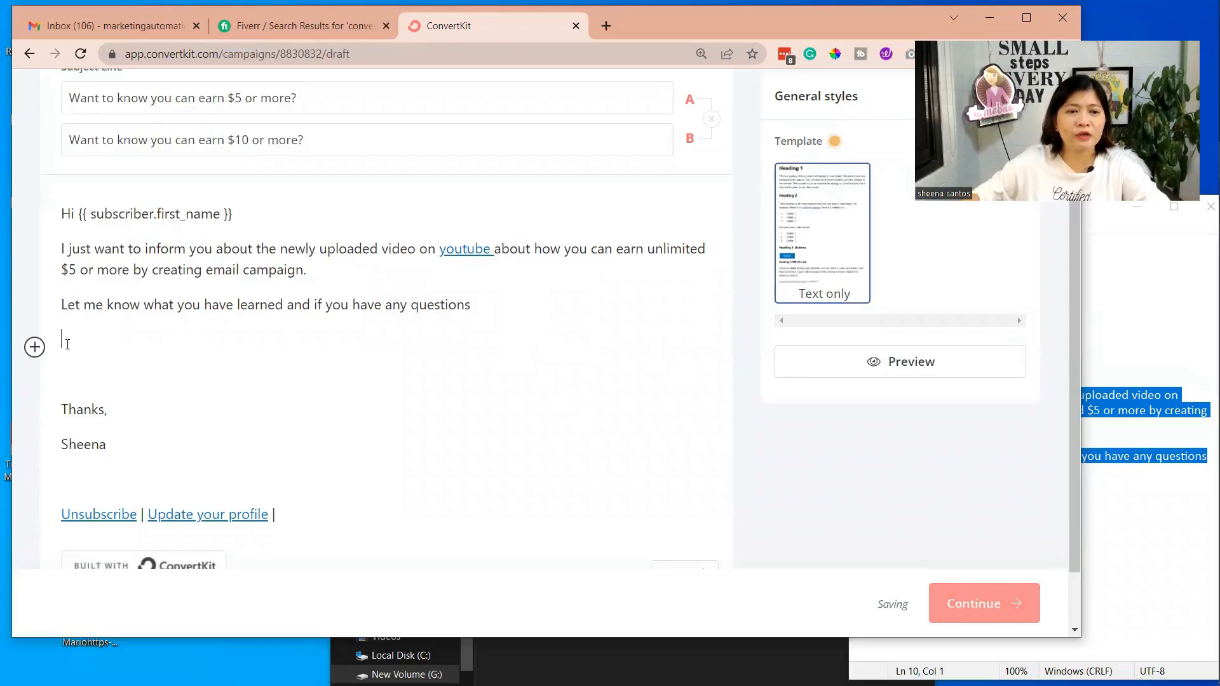
click(36, 341)
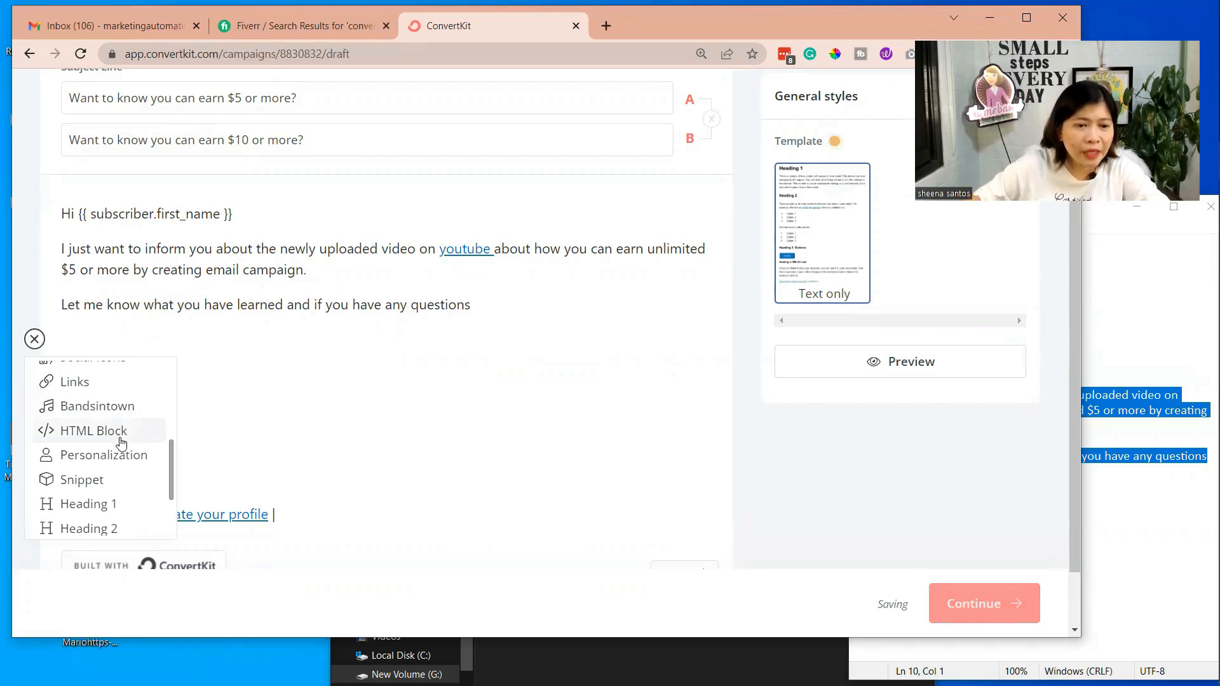
scroll(120, 438, down, 2)
scroll(121, 445, up, 5)
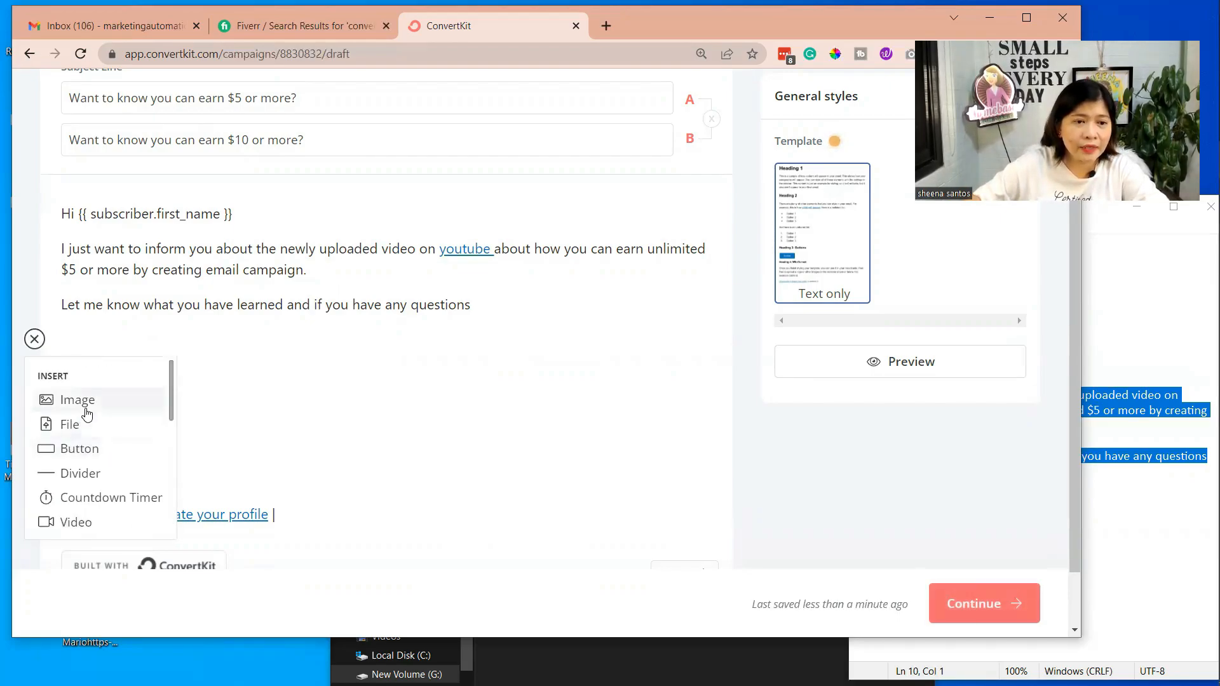
click(87, 408)
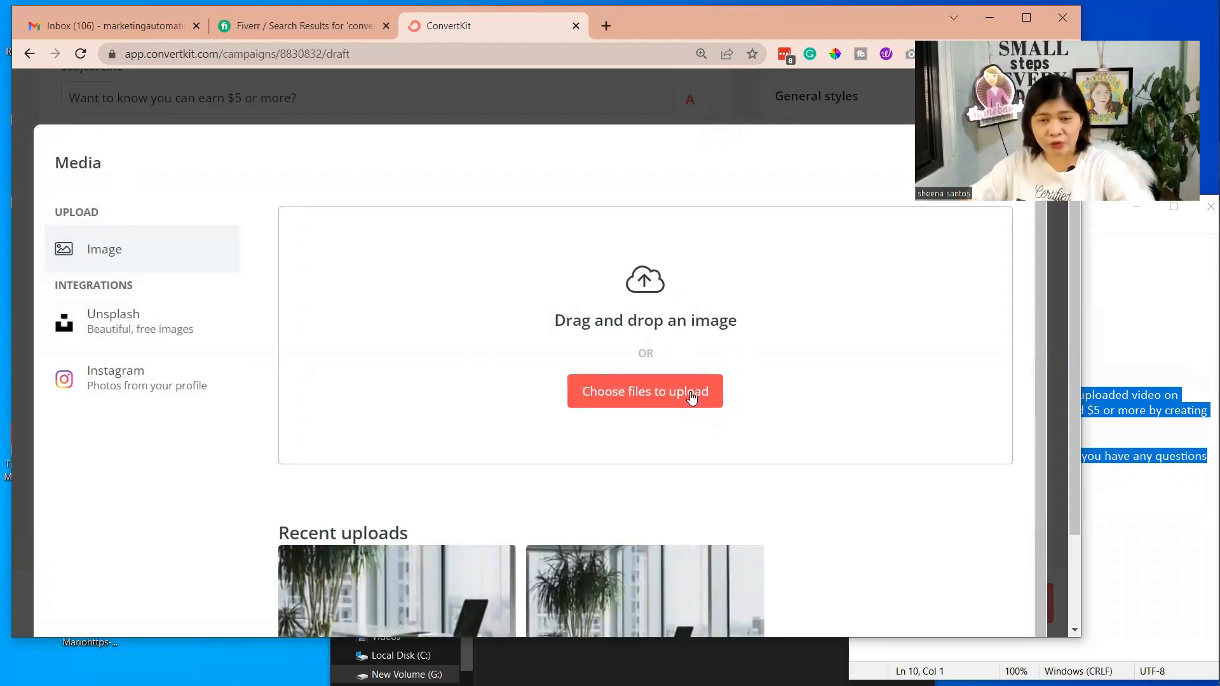
scroll(149, 220, down, 3)
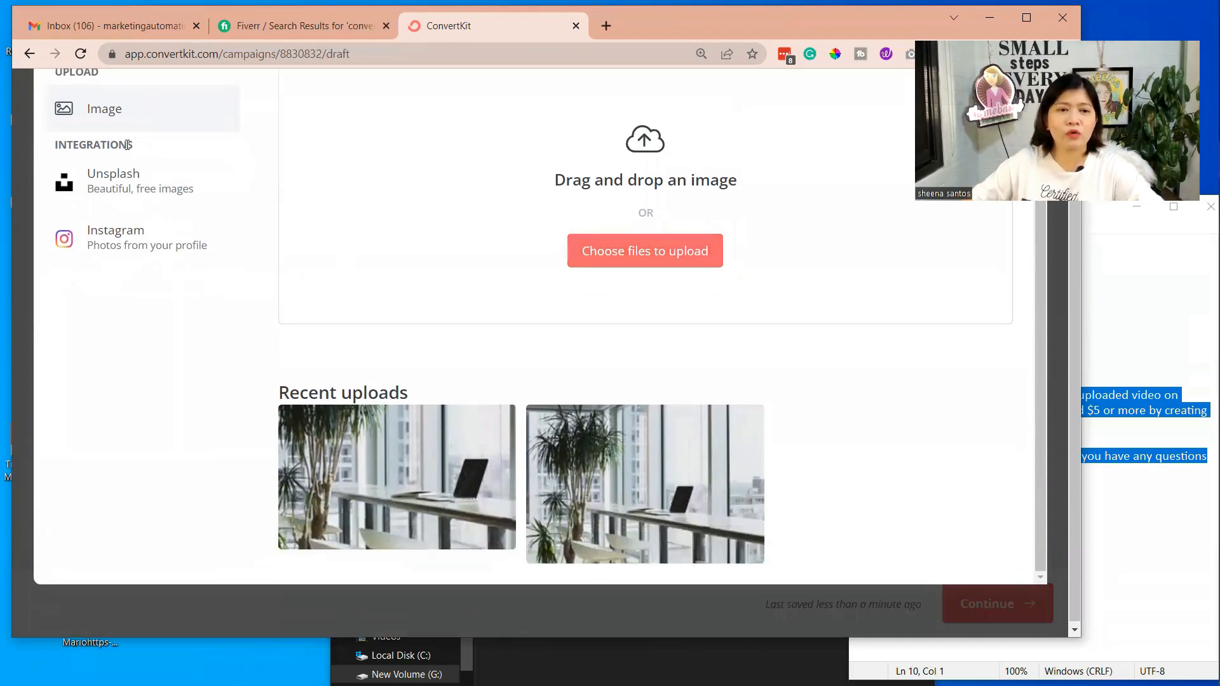
scroll(148, 221, up, 1)
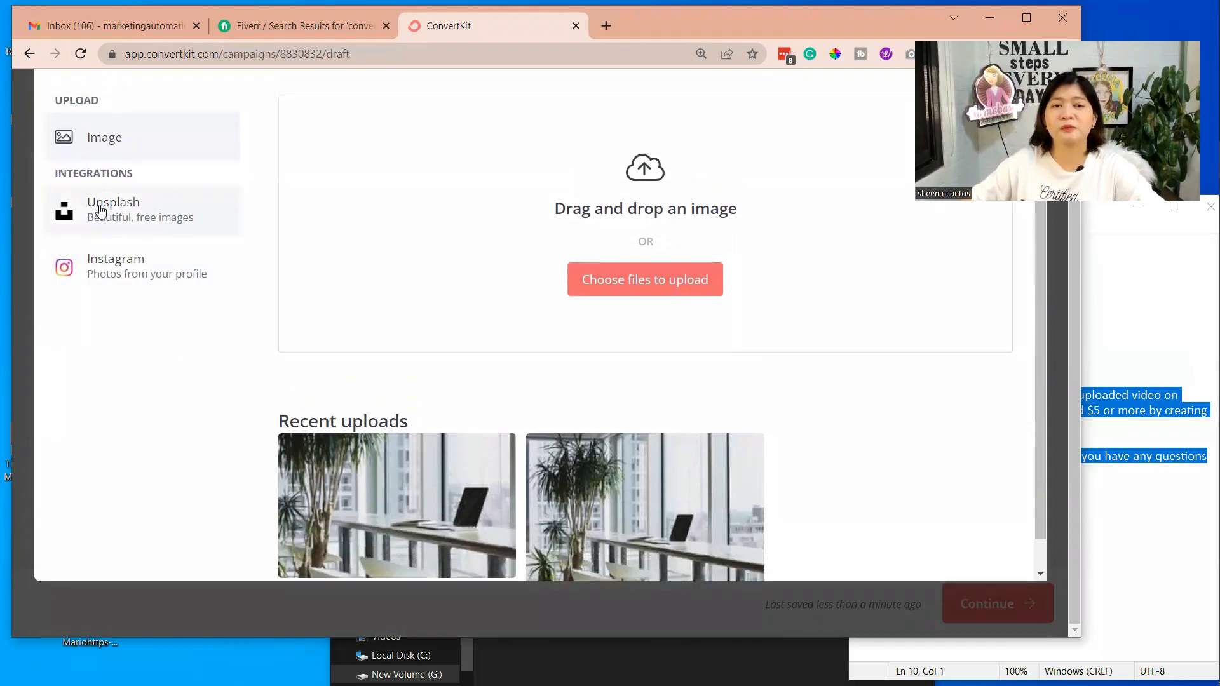
Browse the free Unsplash images available for the email
click(135, 211)
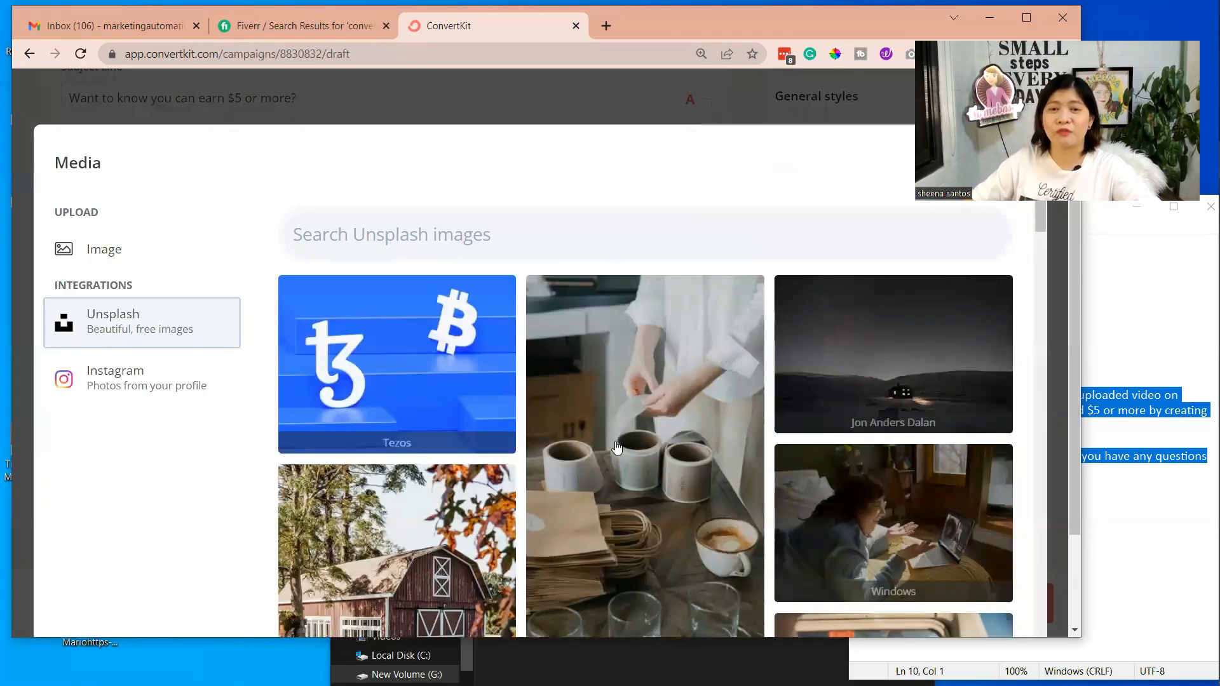
scroll(618, 447, down, 5)
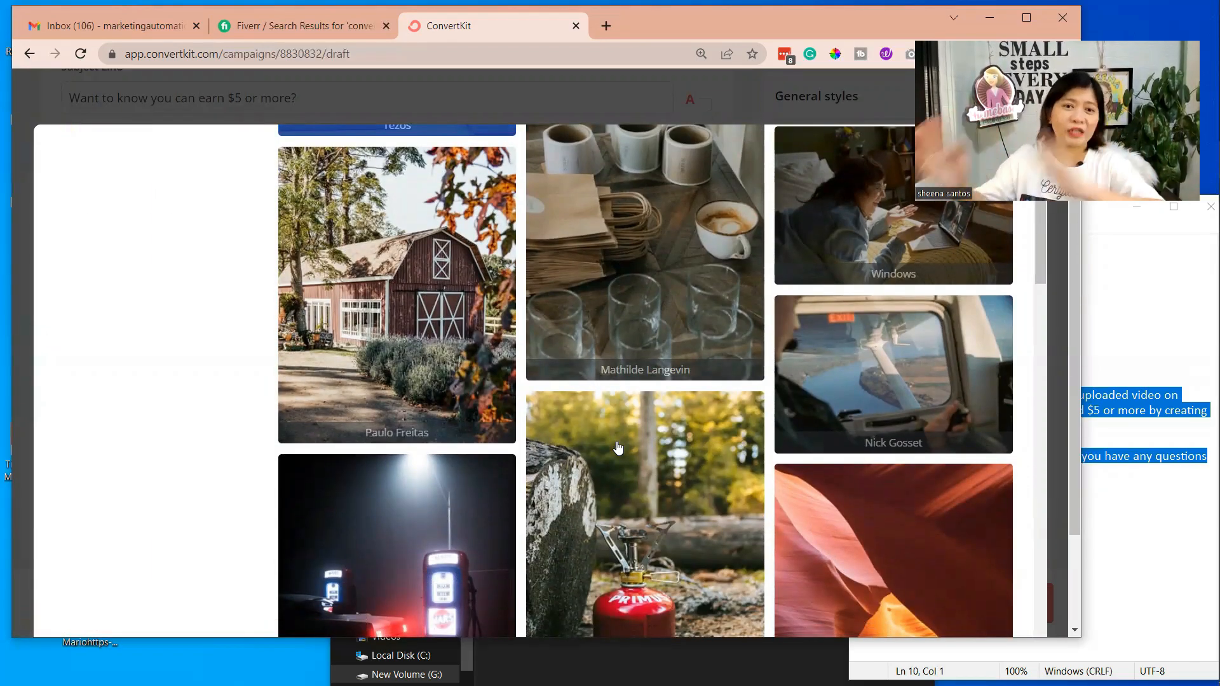
scroll(737, 399, down, 3)
scroll(736, 399, down, 3)
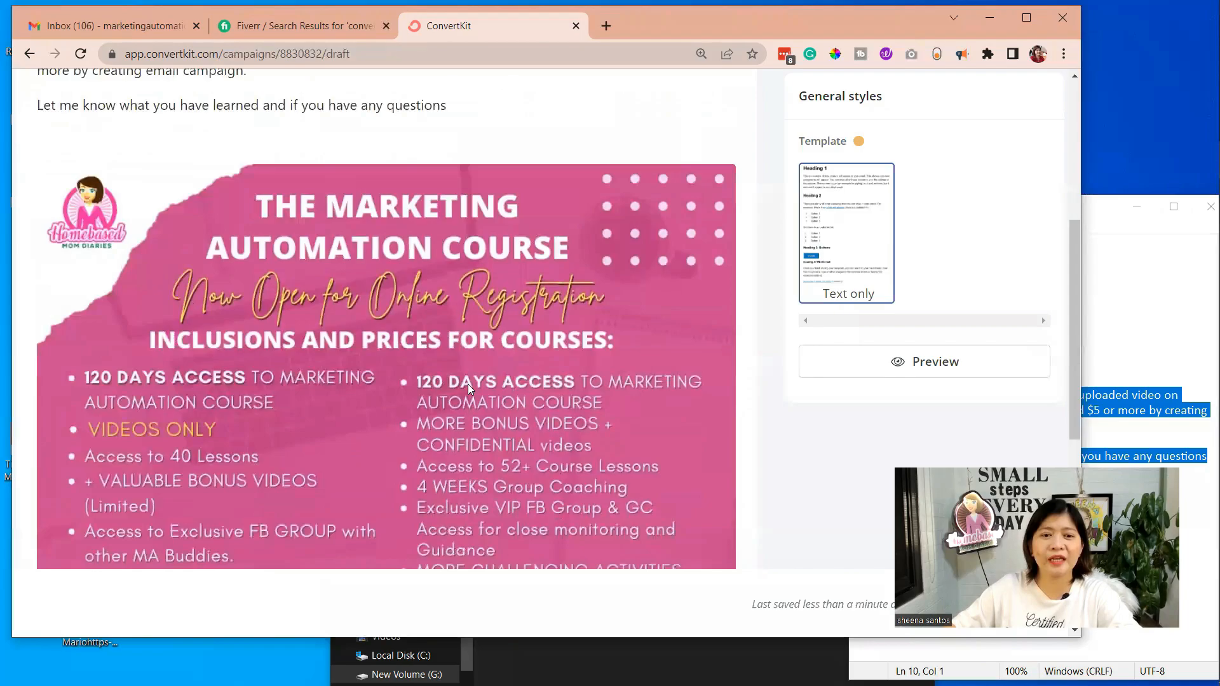
Insert the uploaded Marketing Automation Course image above the sign-off and review it in the email body
scroll(467, 383, down, 2)
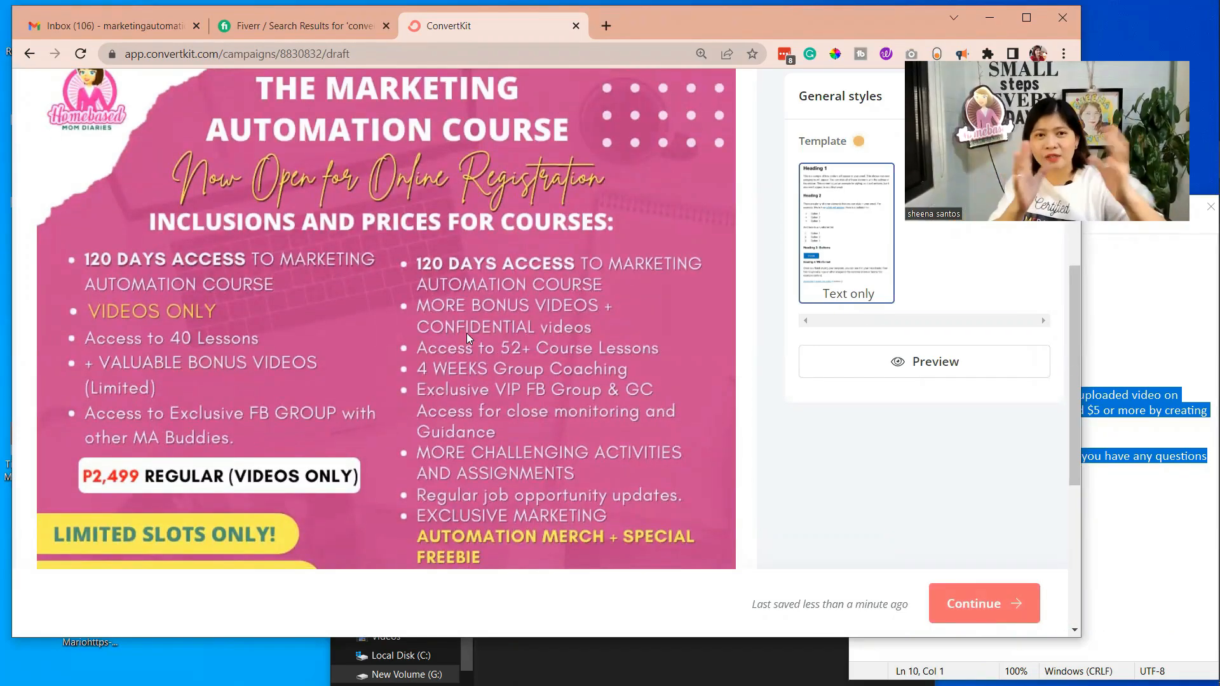
scroll(467, 332, up, 5)
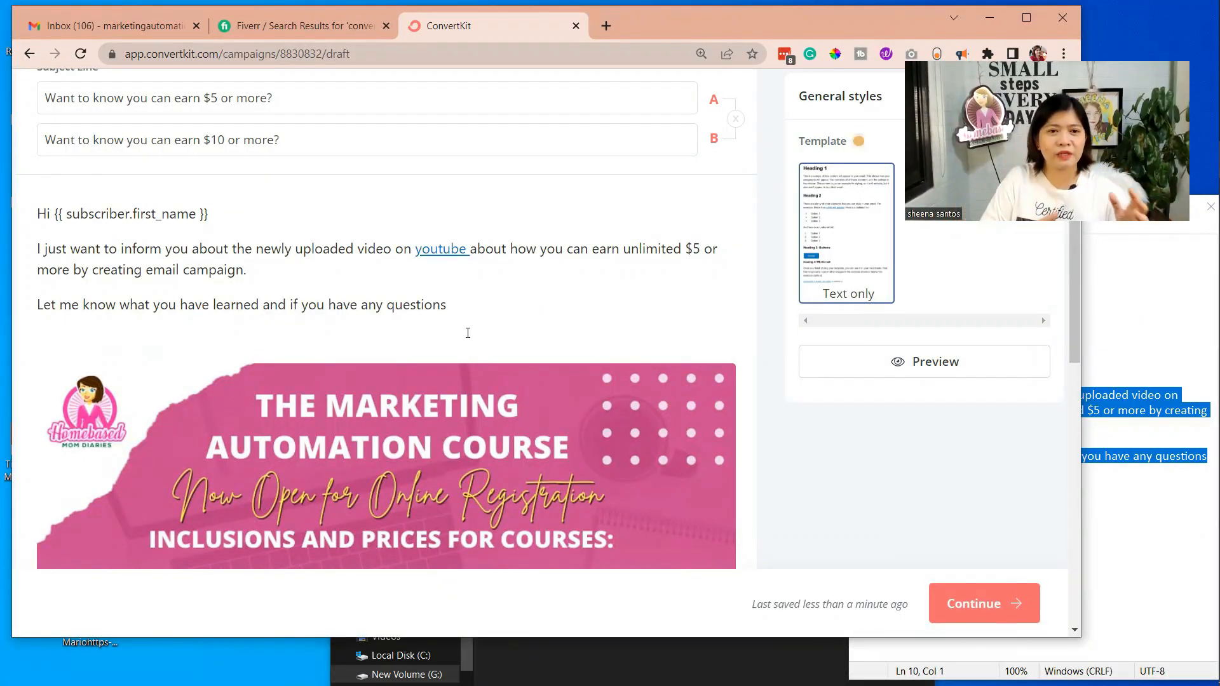
scroll(467, 333, down, 3)
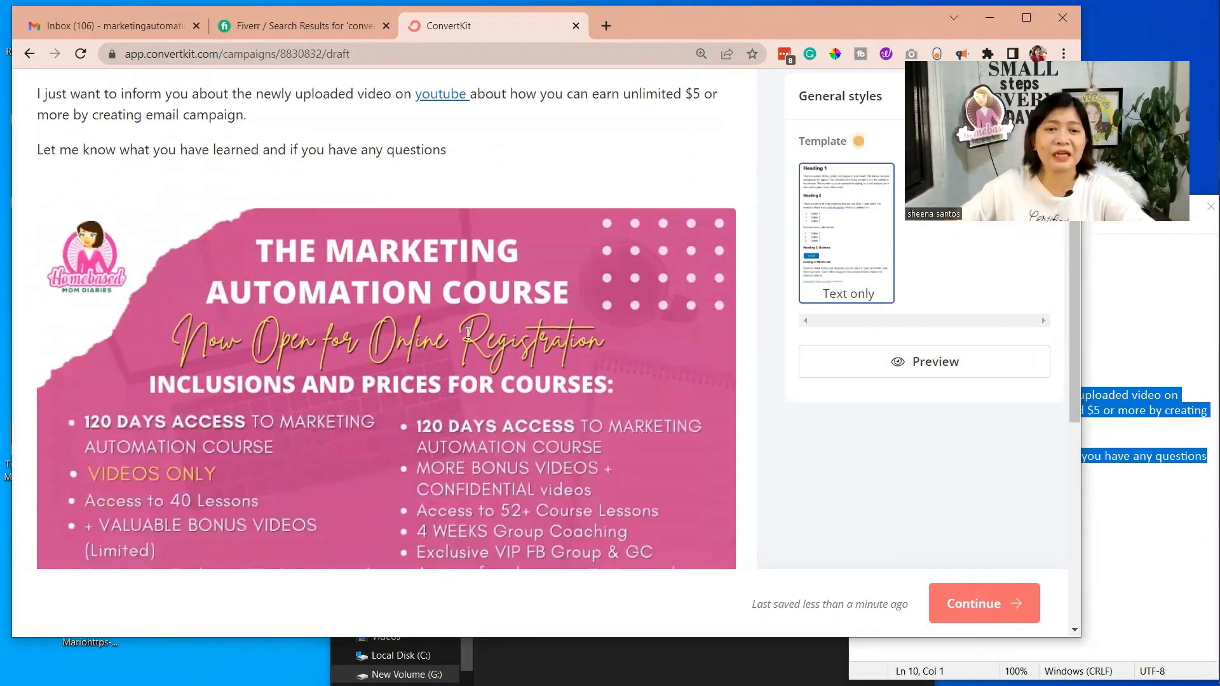
scroll(468, 332, up, 3)
scroll(508, 298, down, 7)
Set the width of the Marketing Automation Course image to 200
click(521, 283)
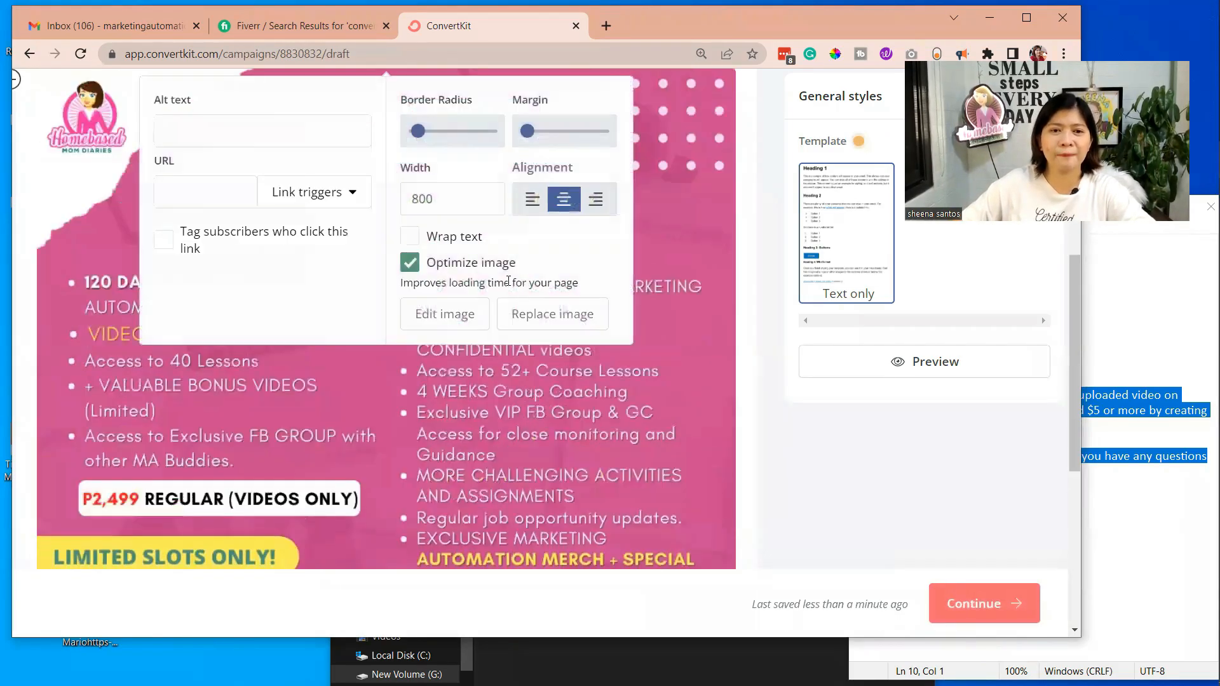
click(778, 424)
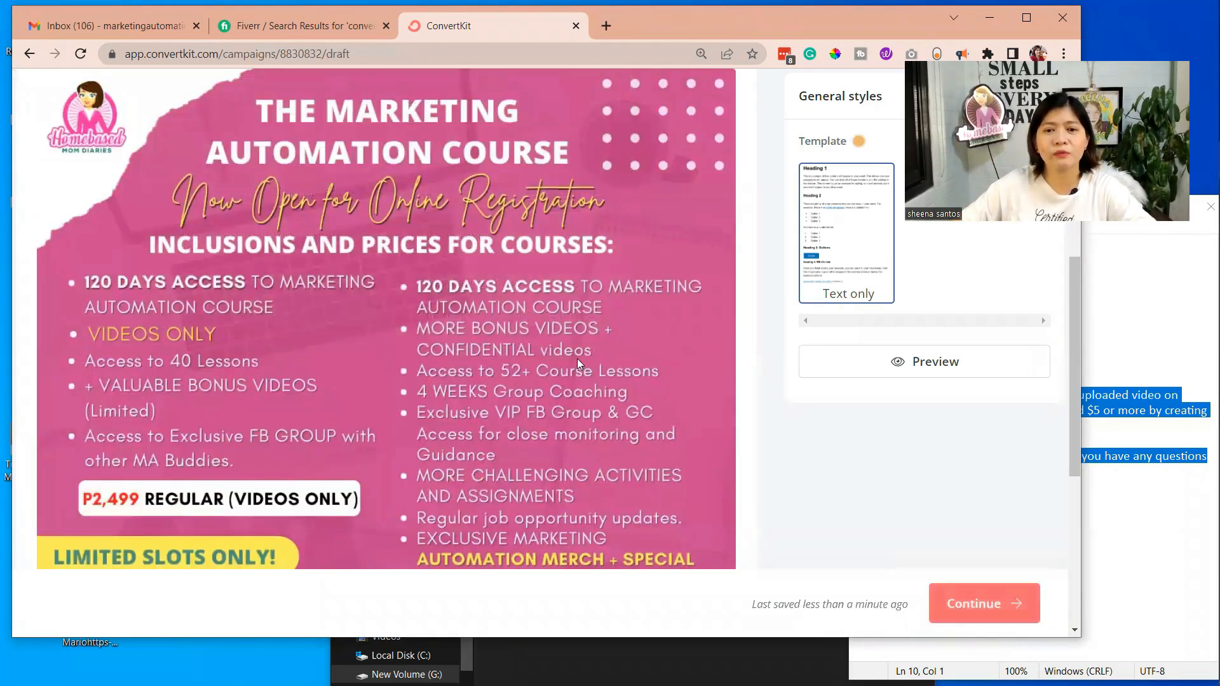
click(576, 359)
scroll(552, 352, up, 1)
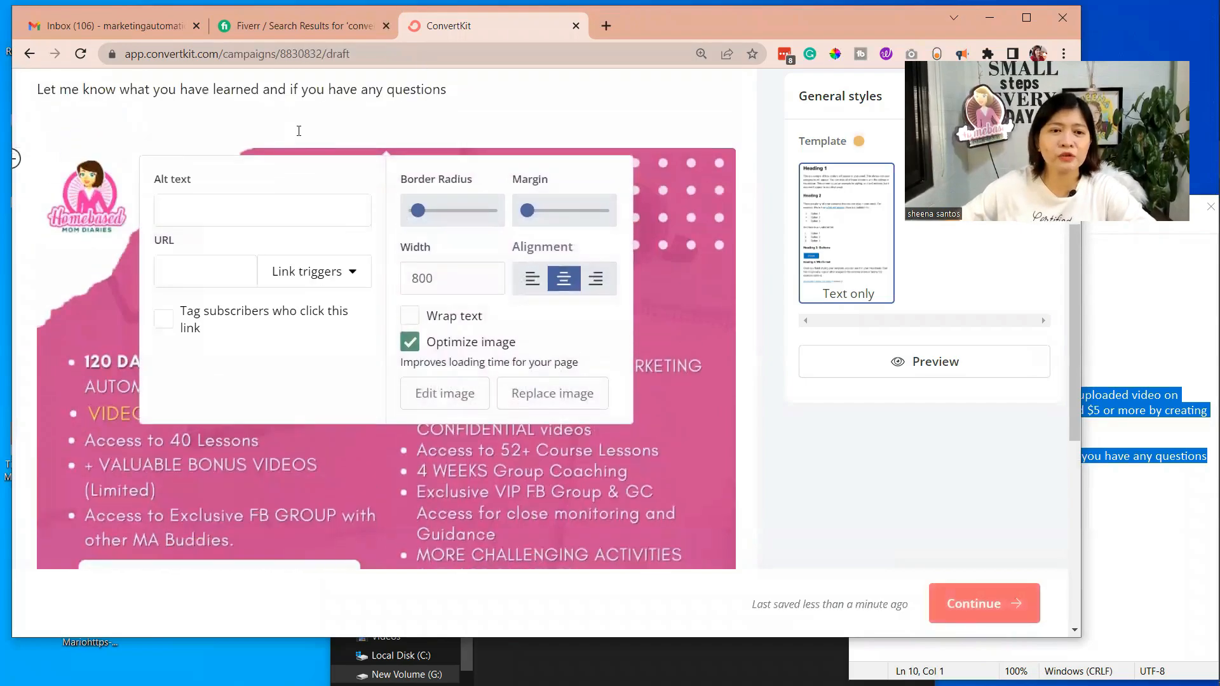
click(487, 282)
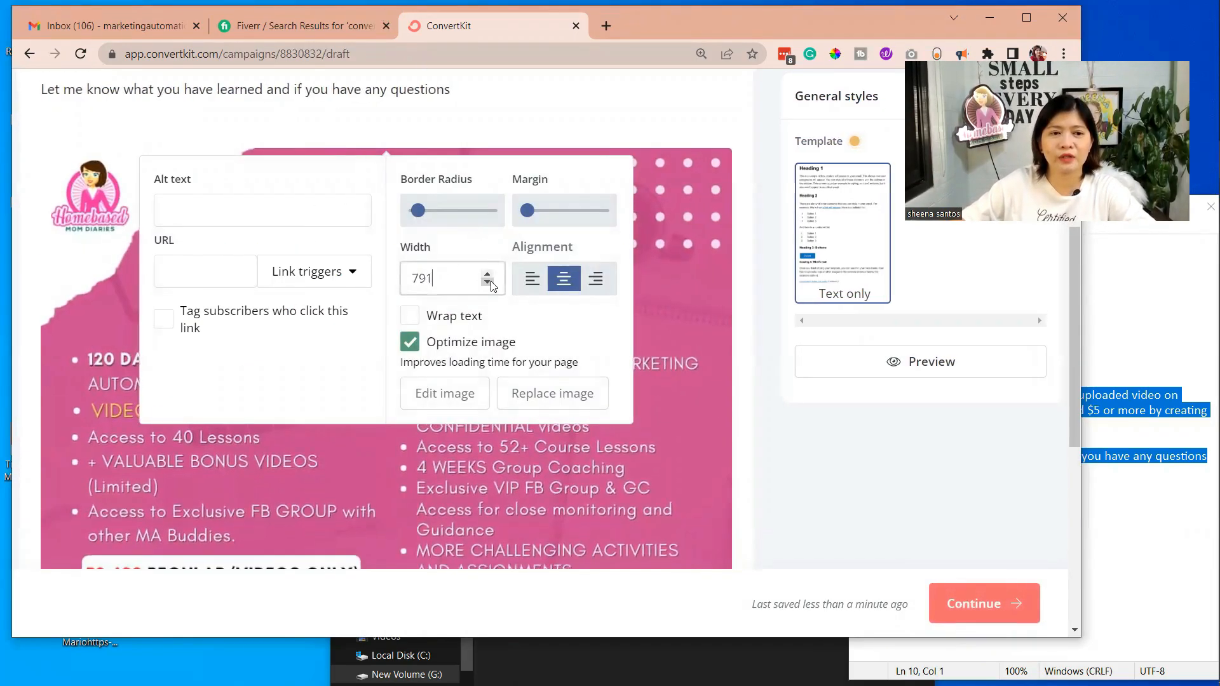
click(488, 282)
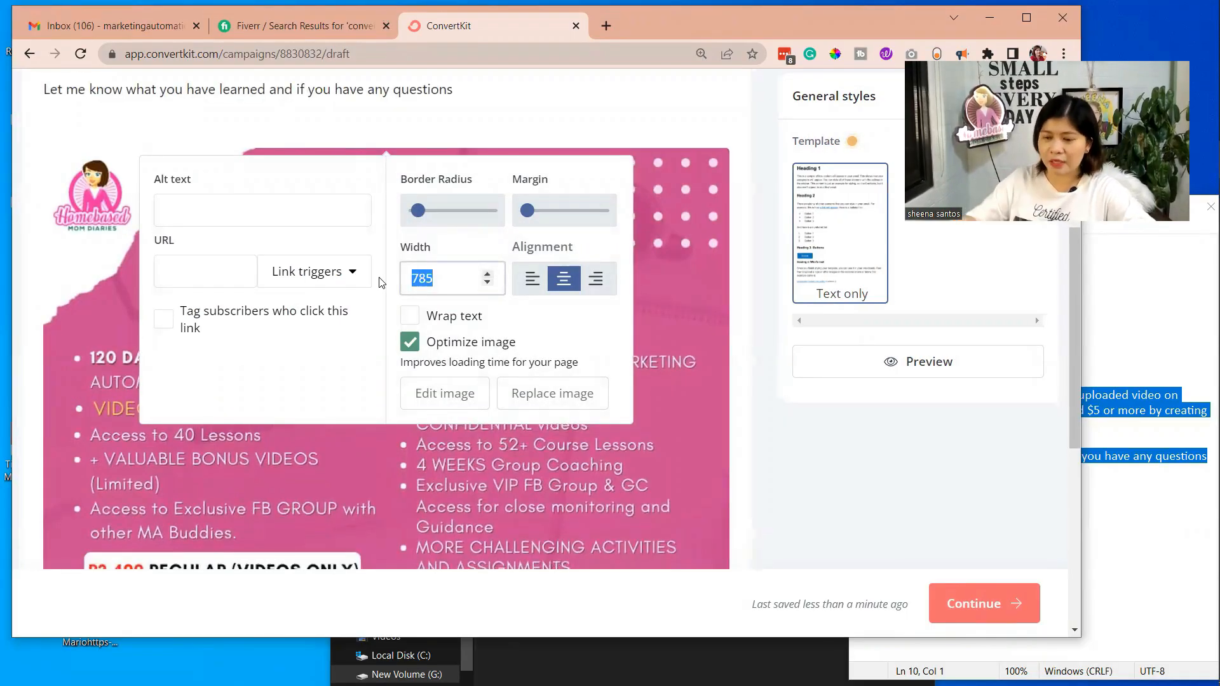
text(200)
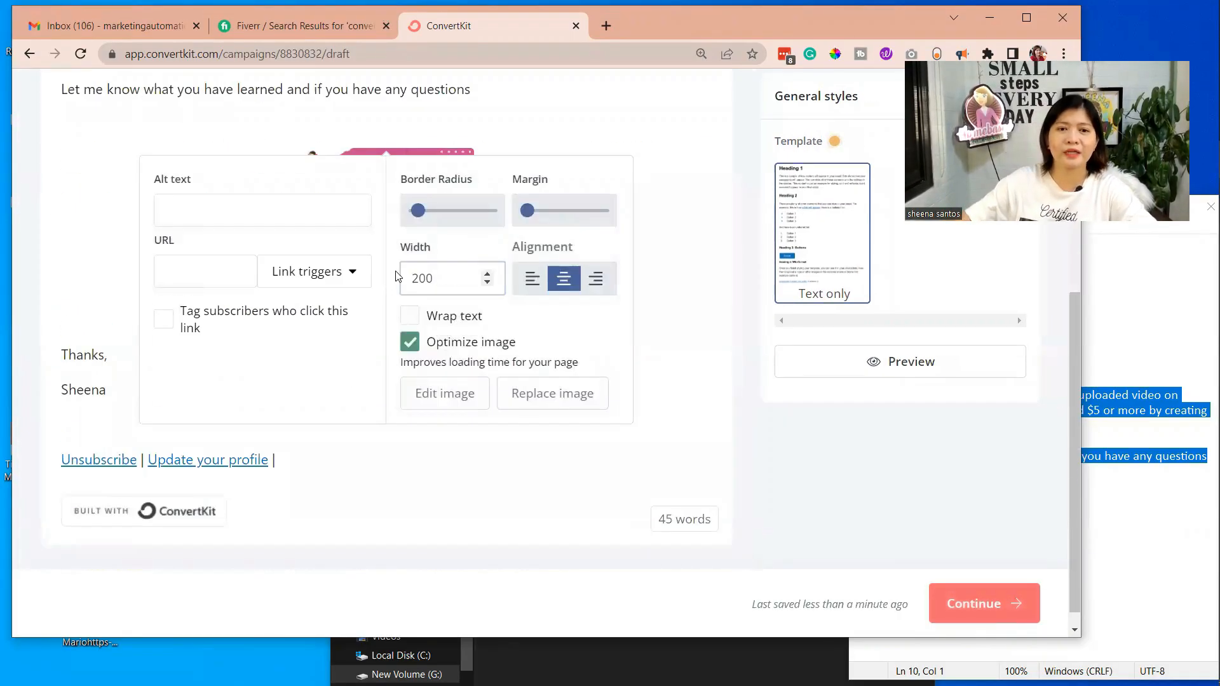
Set the width of the Marketing Automation Course image to 300 and try aligning it left
drag(434, 279, 361, 284)
text(300)
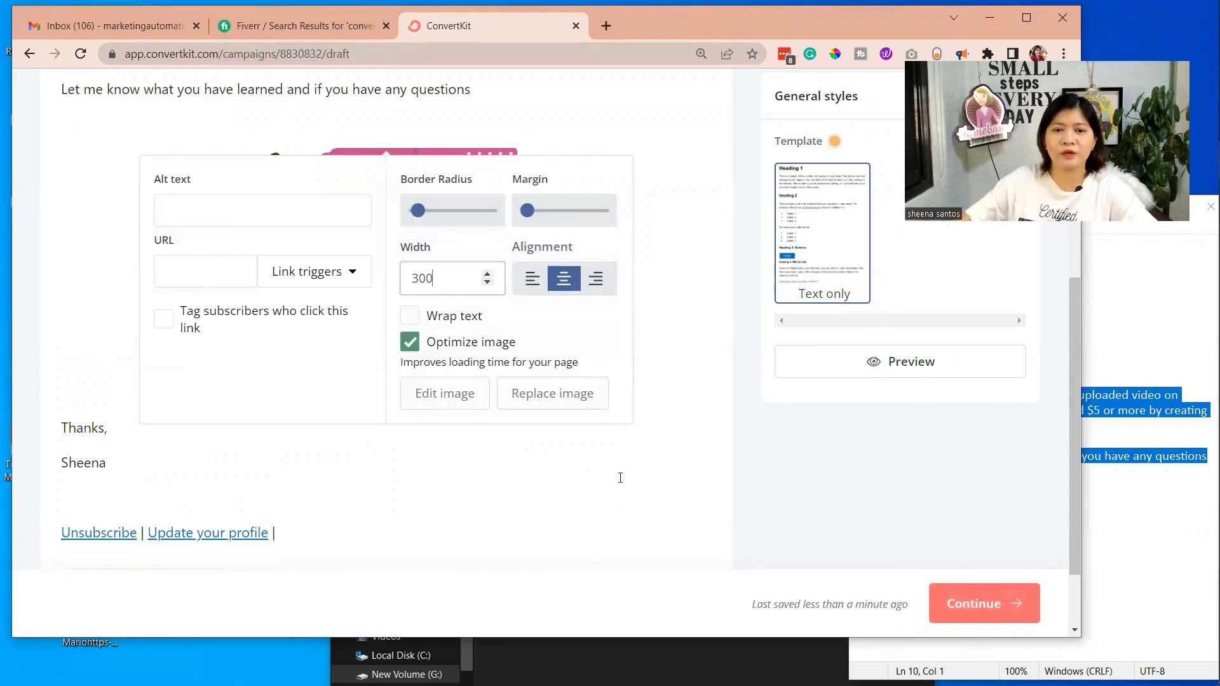
click(620, 477)
click(402, 280)
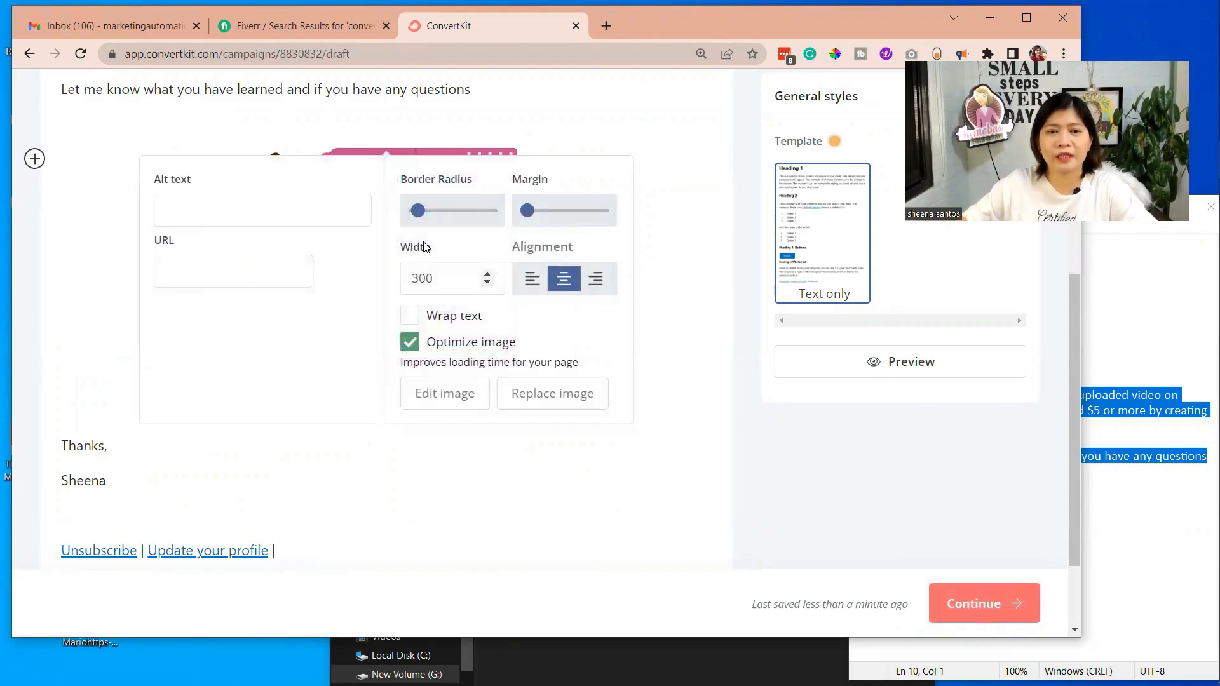
click(533, 280)
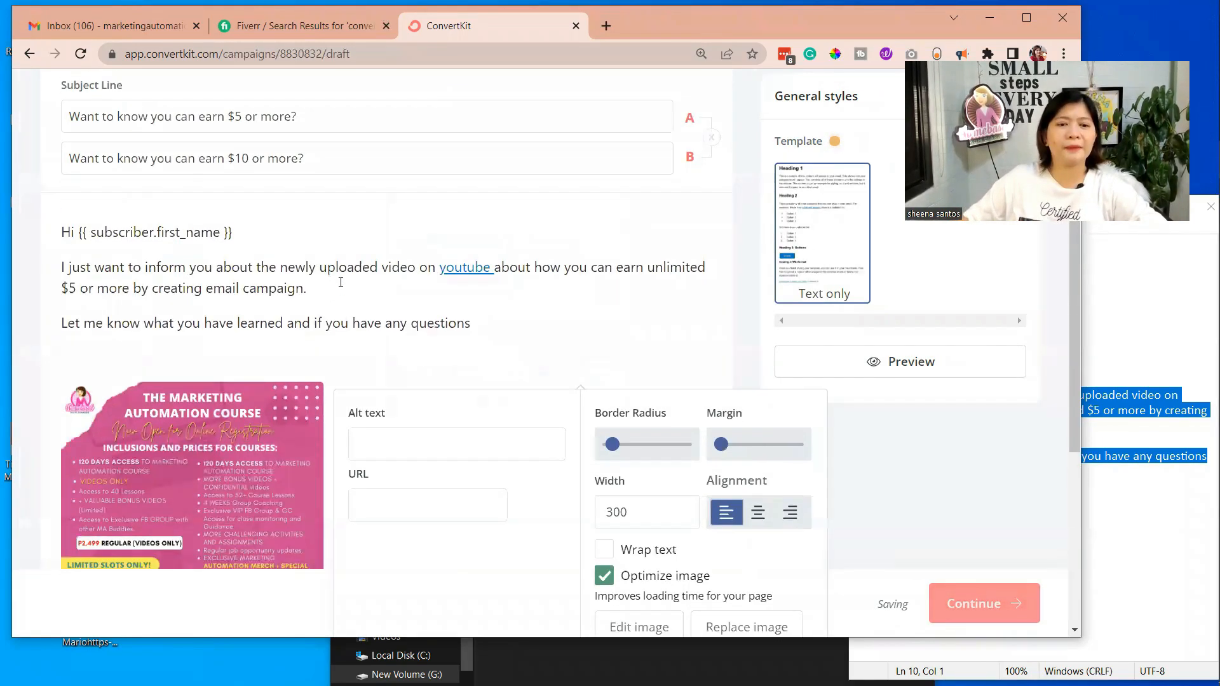
click(218, 230)
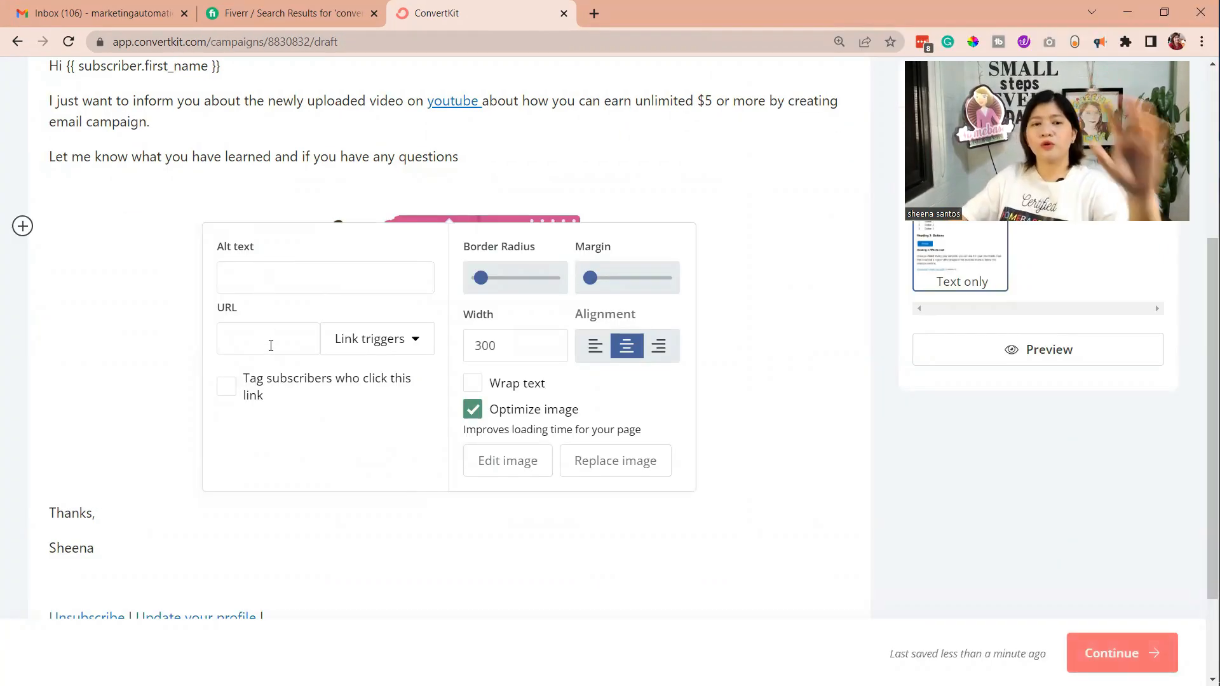
Enter the YouTube channel address as the link URL of the course image
click(270, 345)
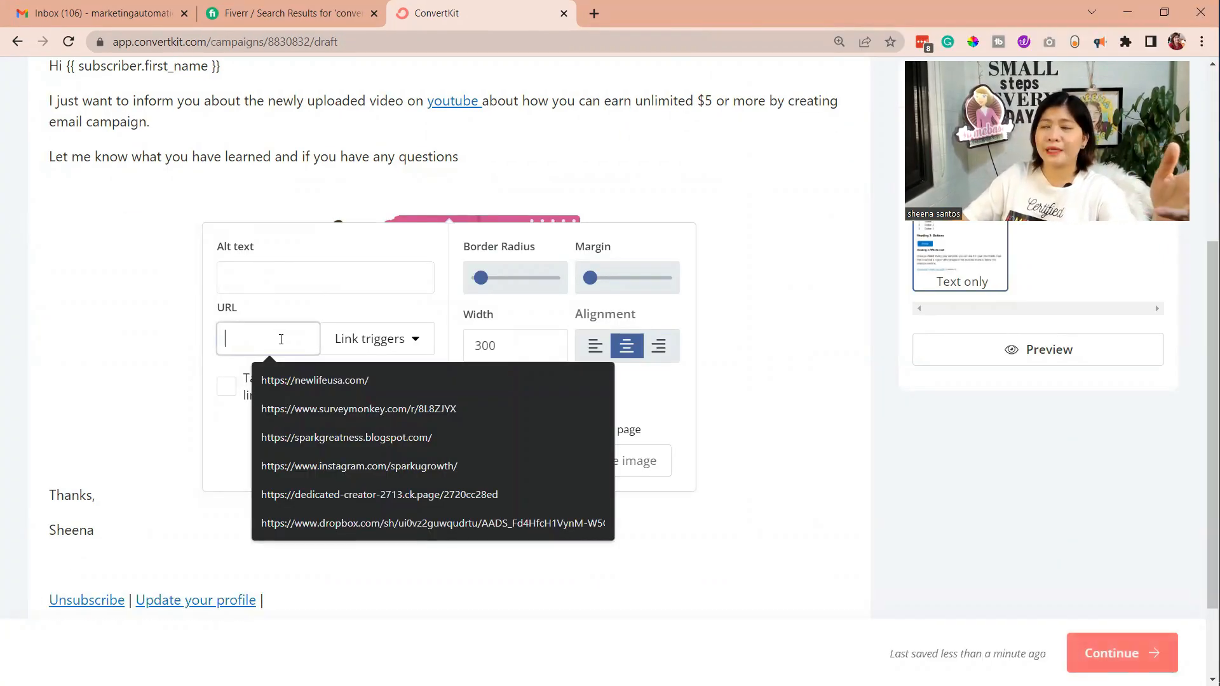
text(y)
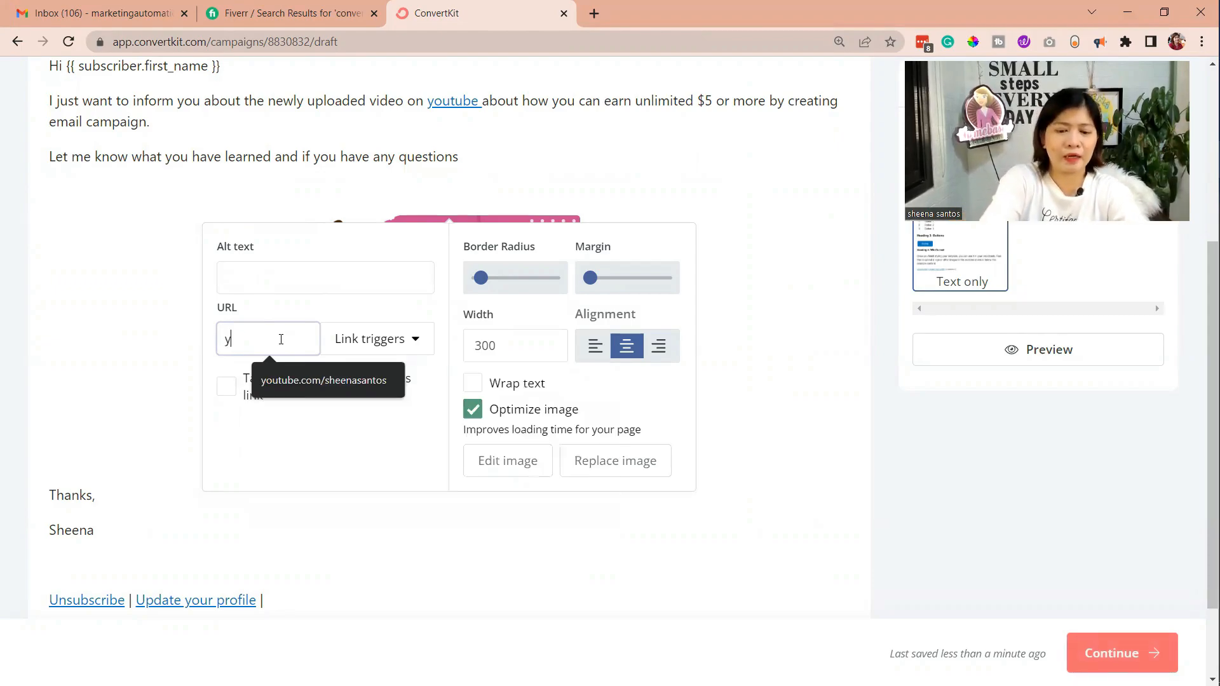
text(outbe)
key(BackSpace)
key(BackSpace)
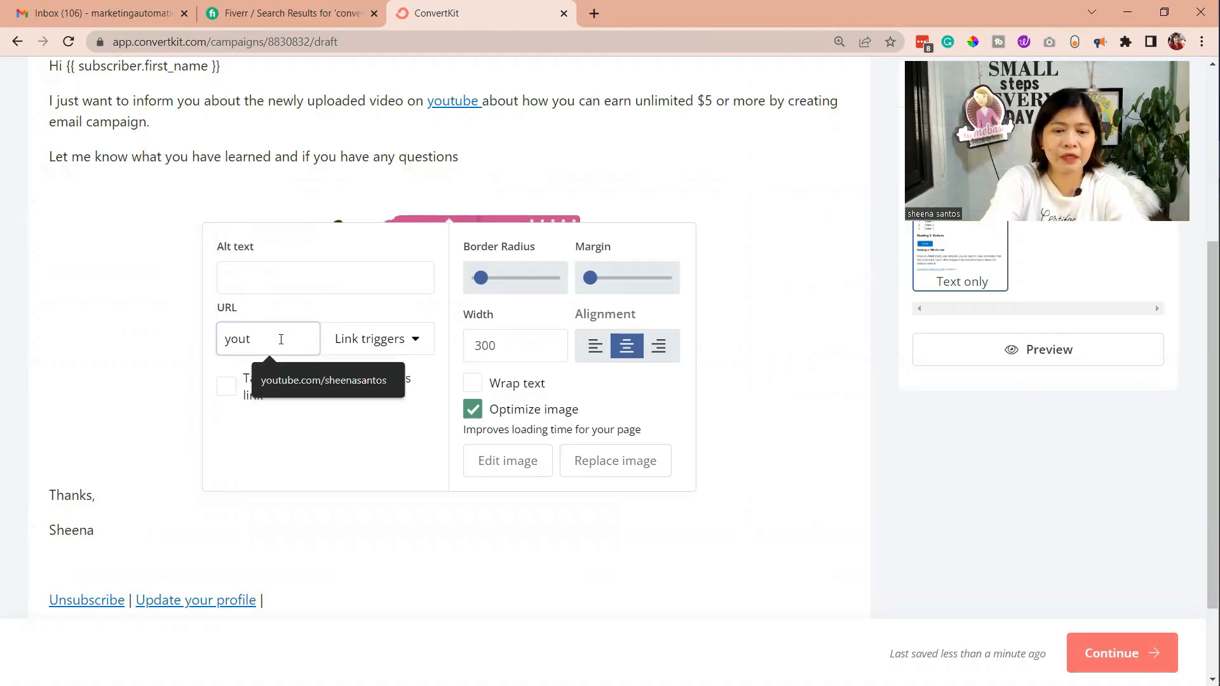
text(ube.co)
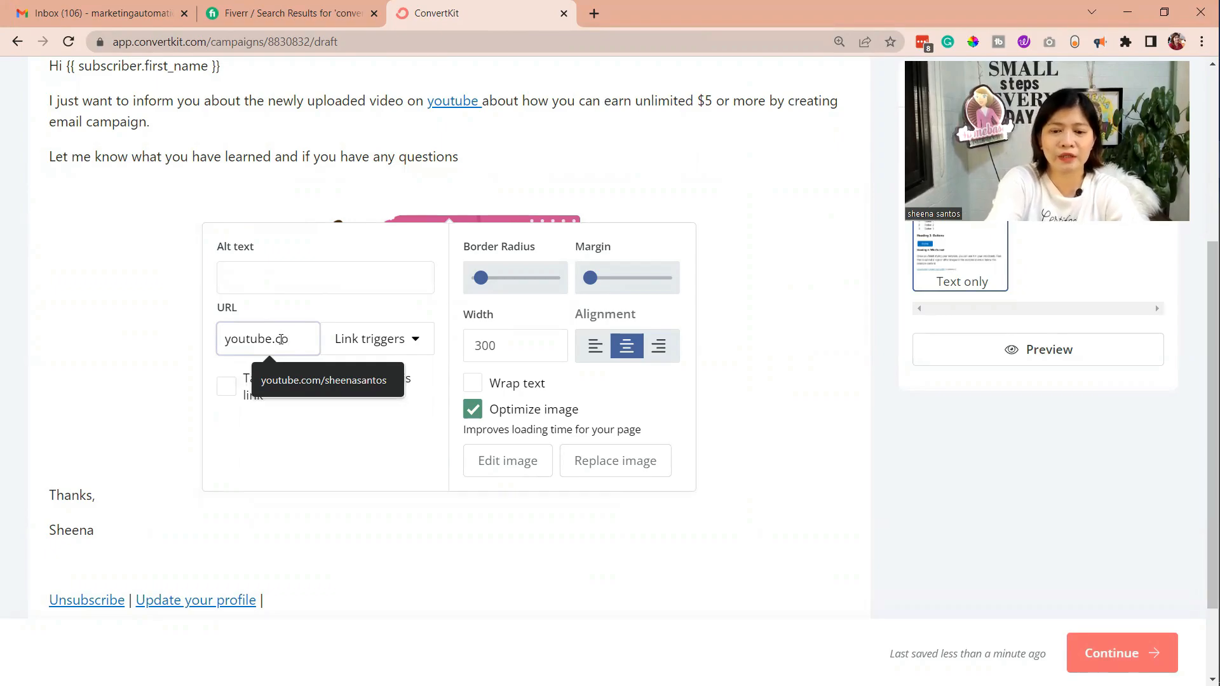
text(m)
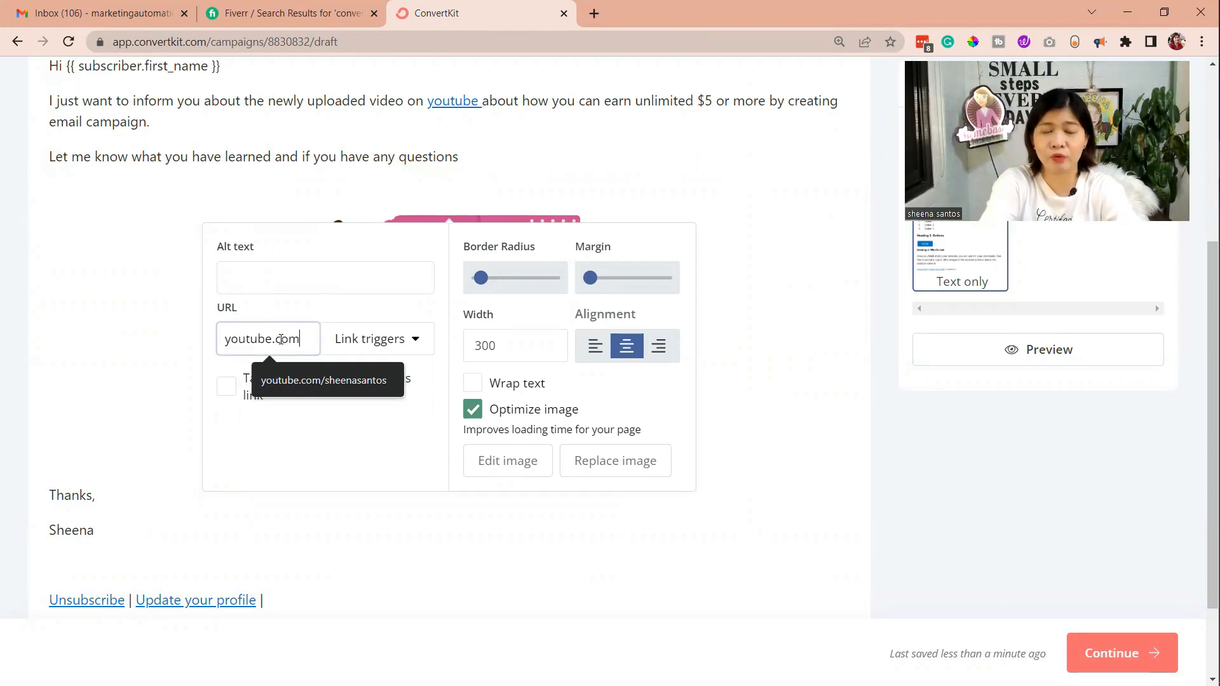
text(/sheenasa)
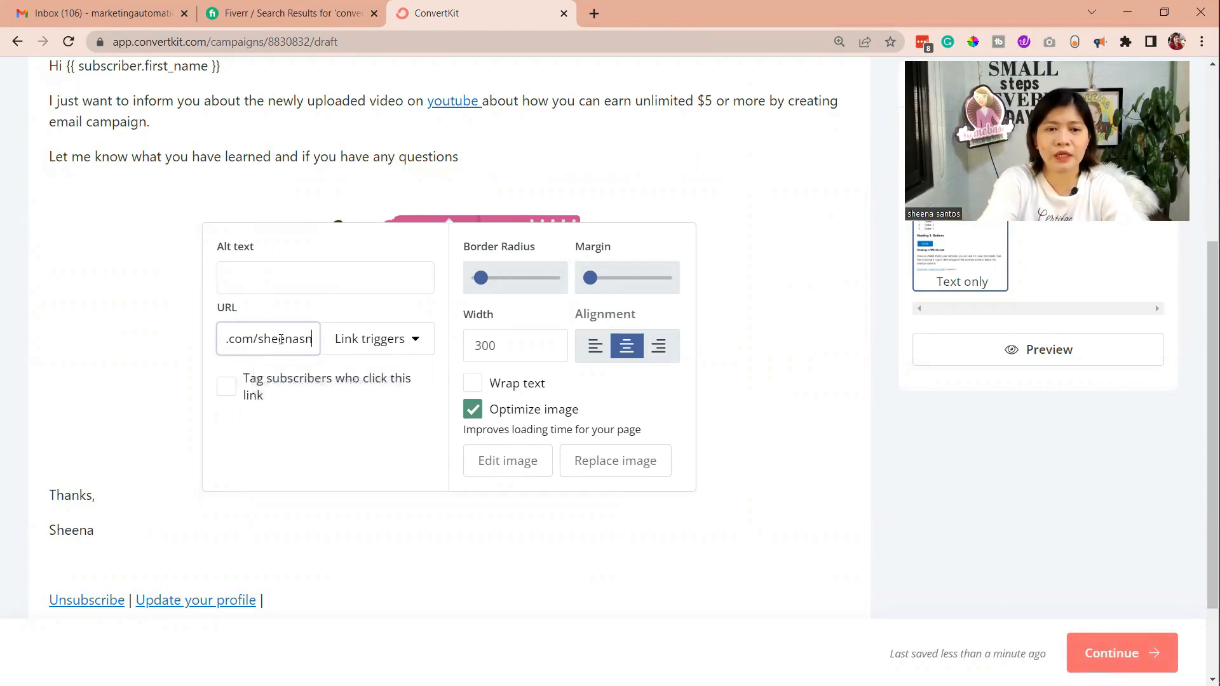
text(ntos)
key(Return)
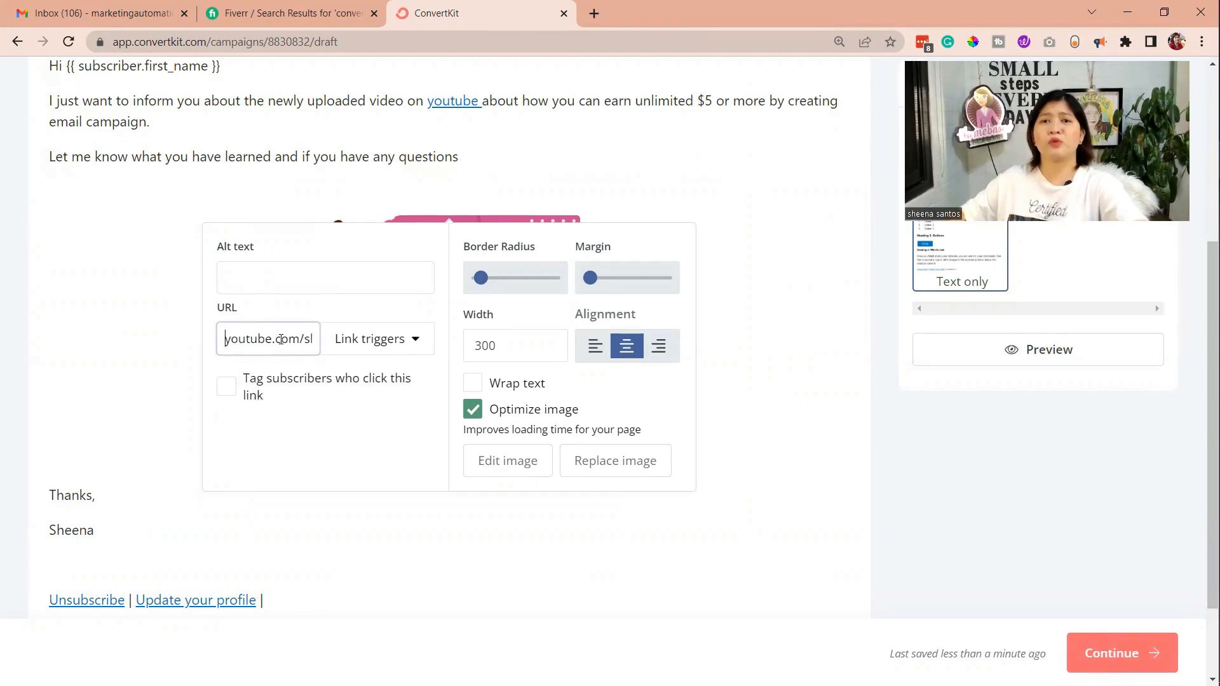
Turn on tagging of subscribers who click the image link and choose the SUBSCRIBER tag
click(233, 388)
click(269, 448)
click(261, 501)
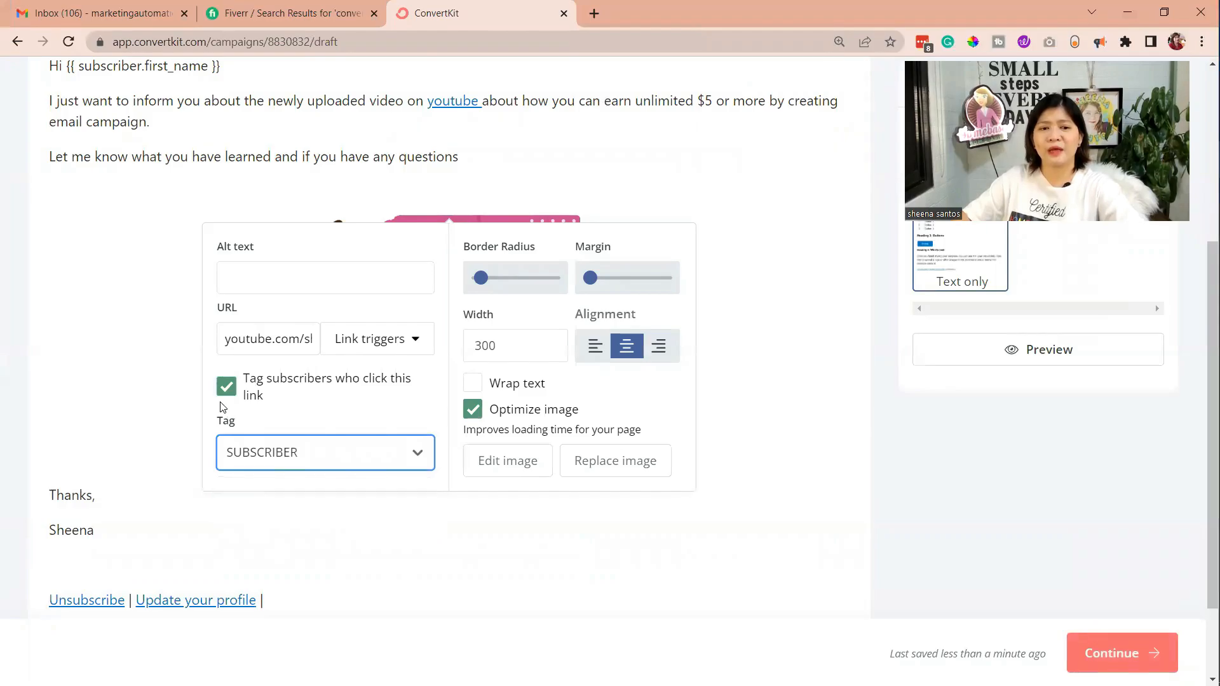
click(220, 393)
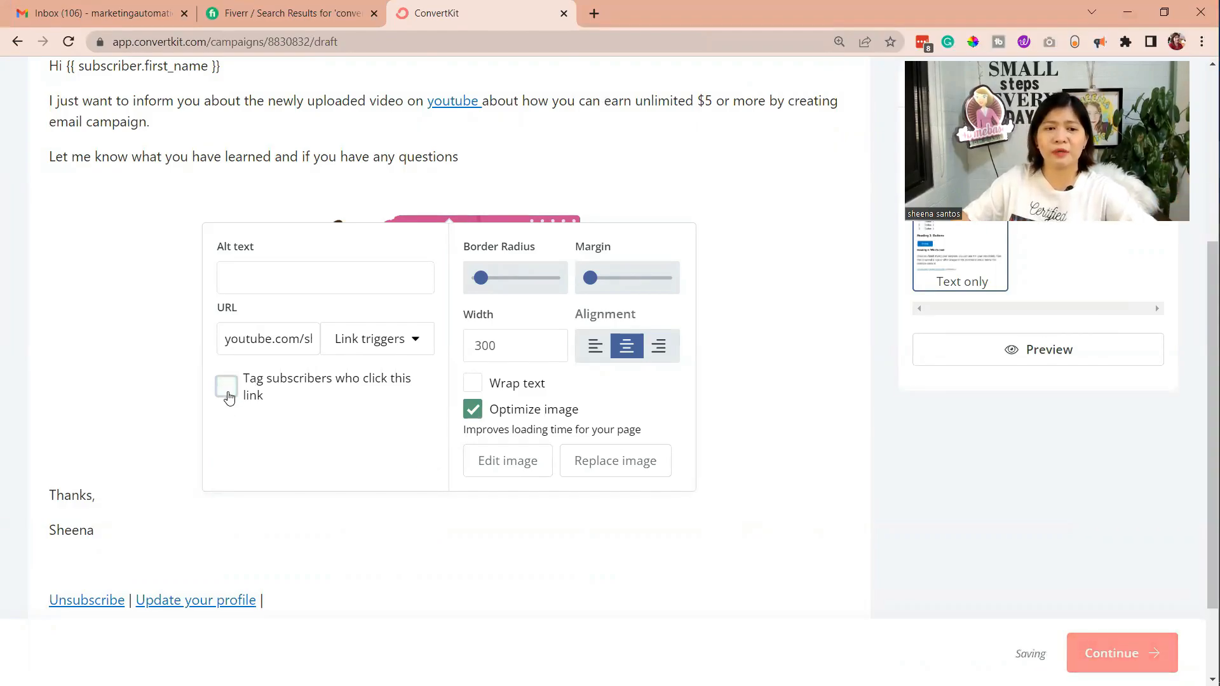
click(226, 395)
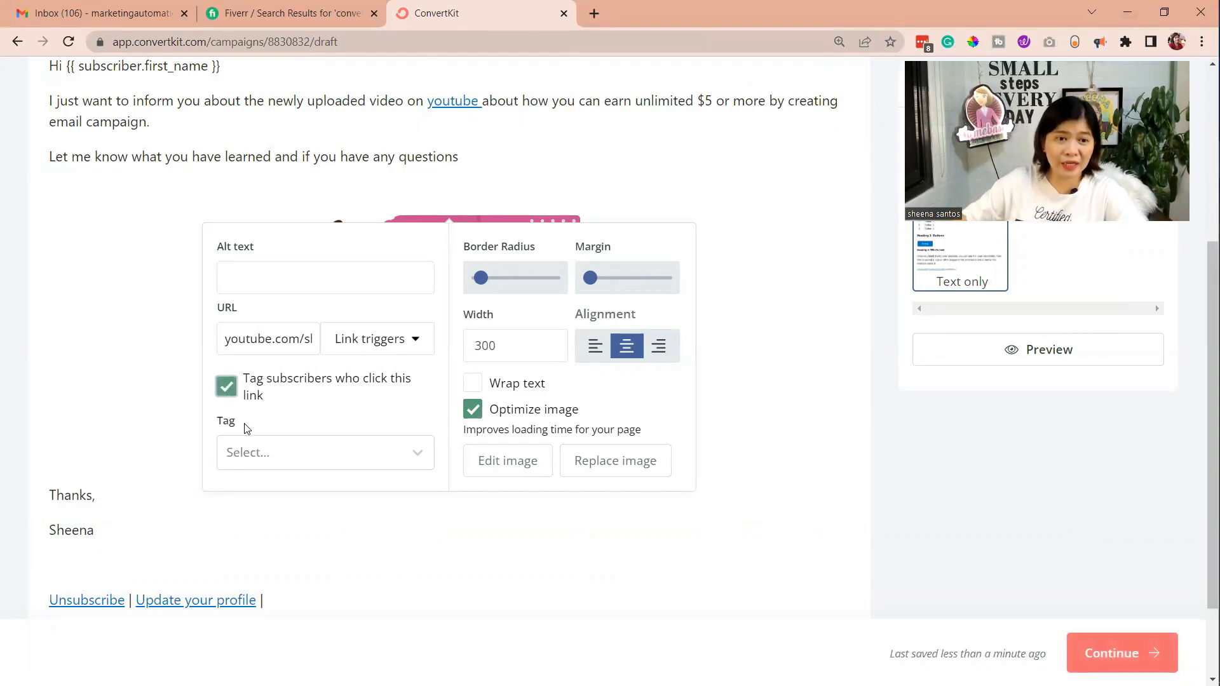
click(256, 465)
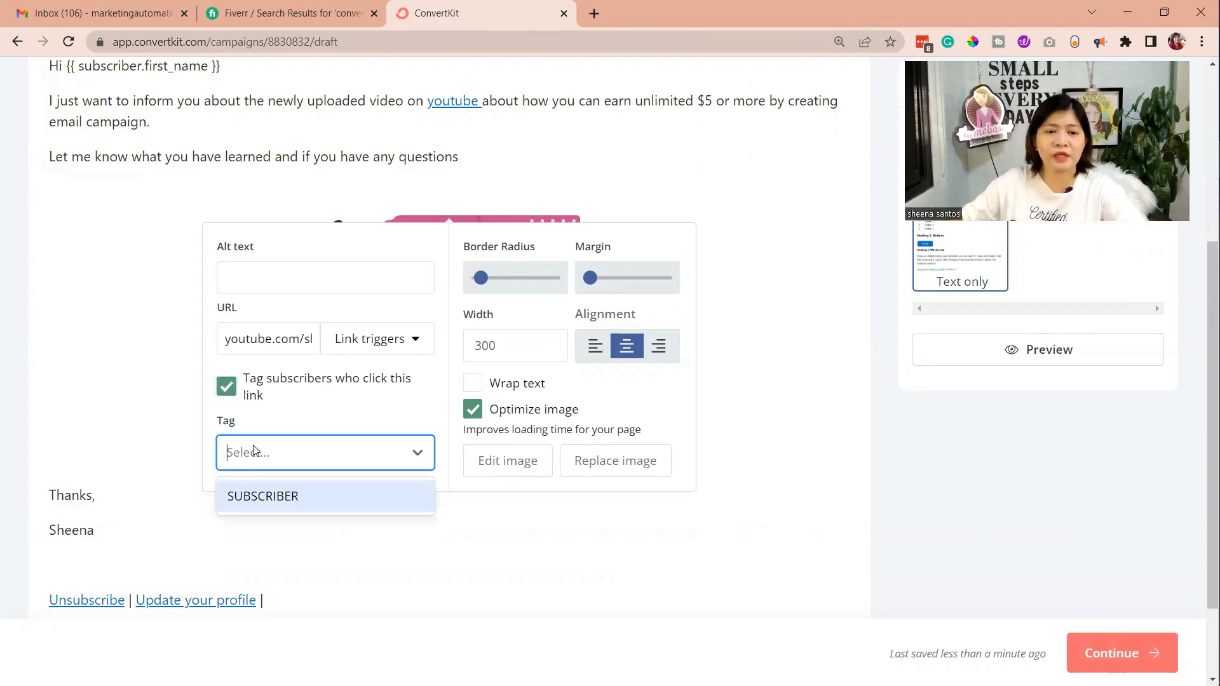
click(258, 496)
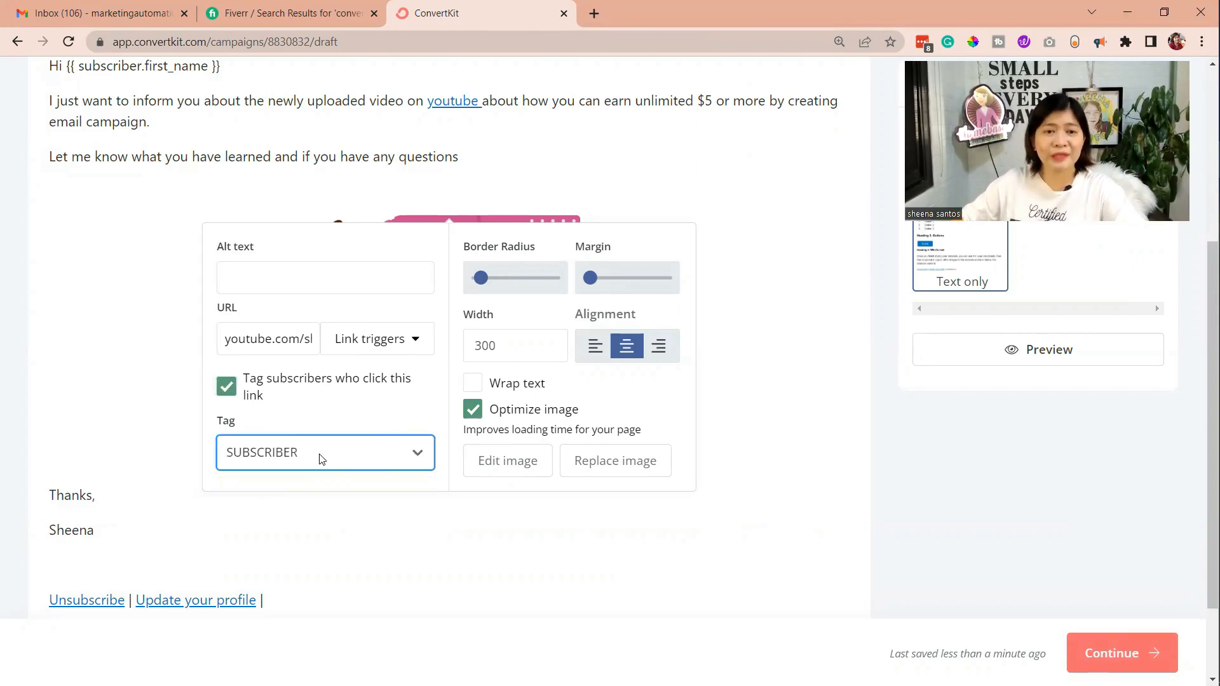
Enter "Maganda Ako!" as the alt text of the course image
scroll(335, 433, up, 2)
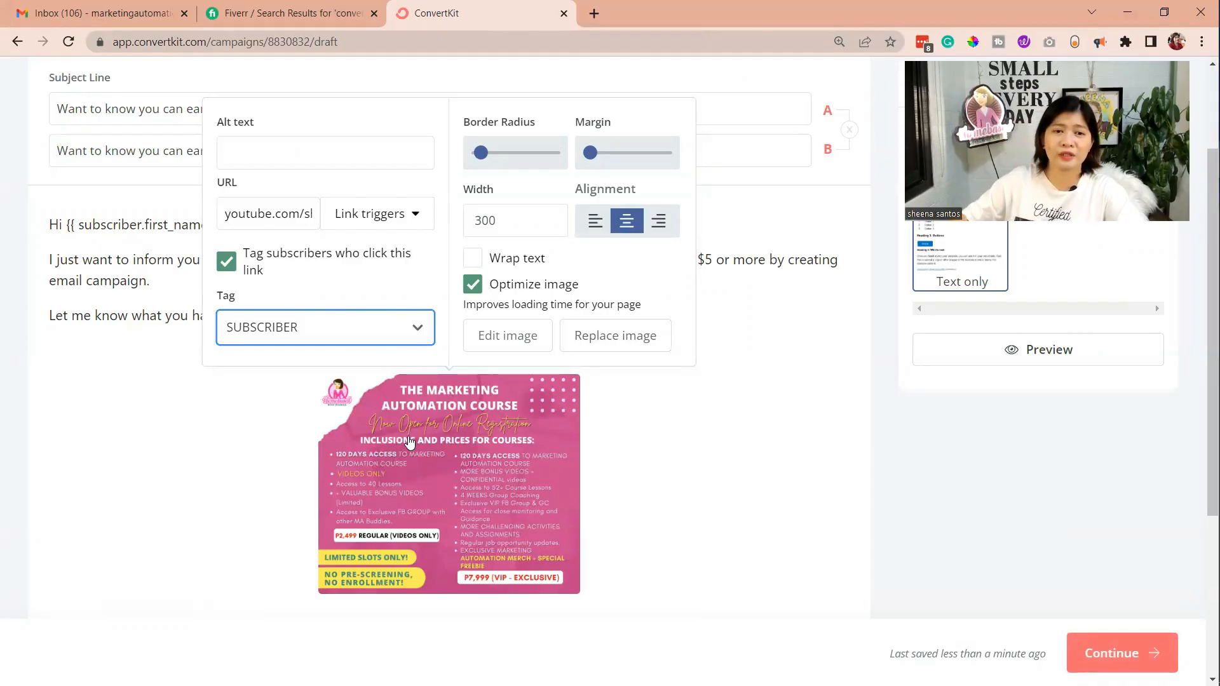
click(291, 150)
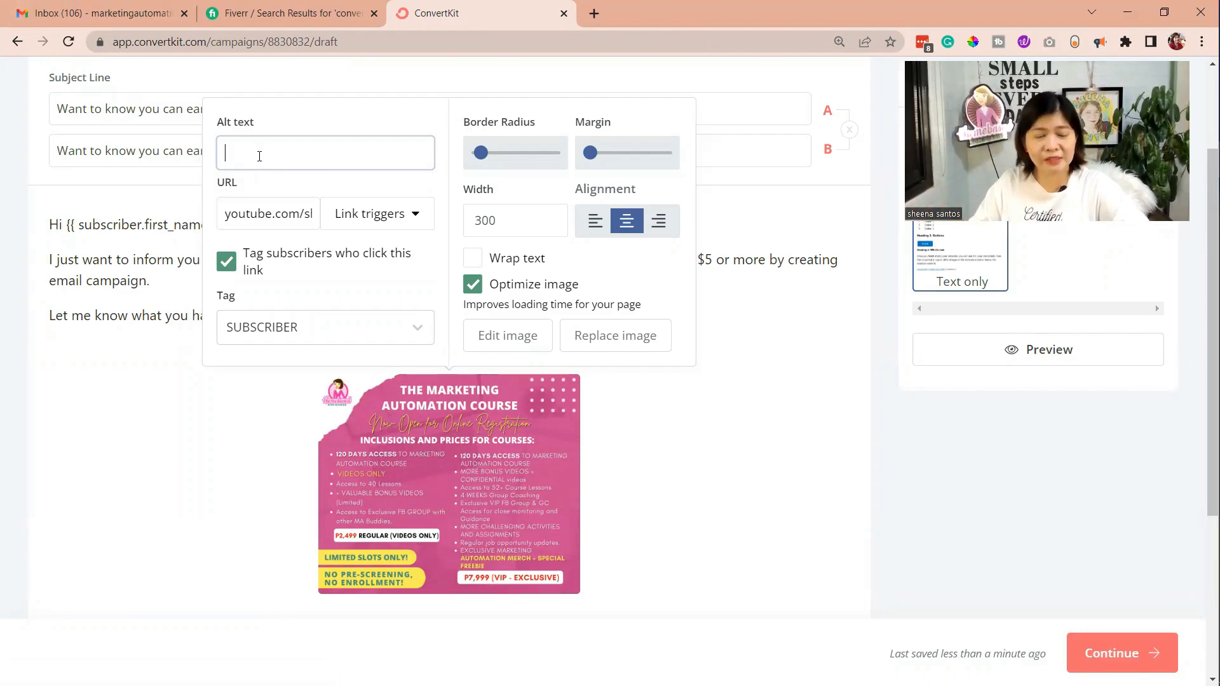
text(maganda)
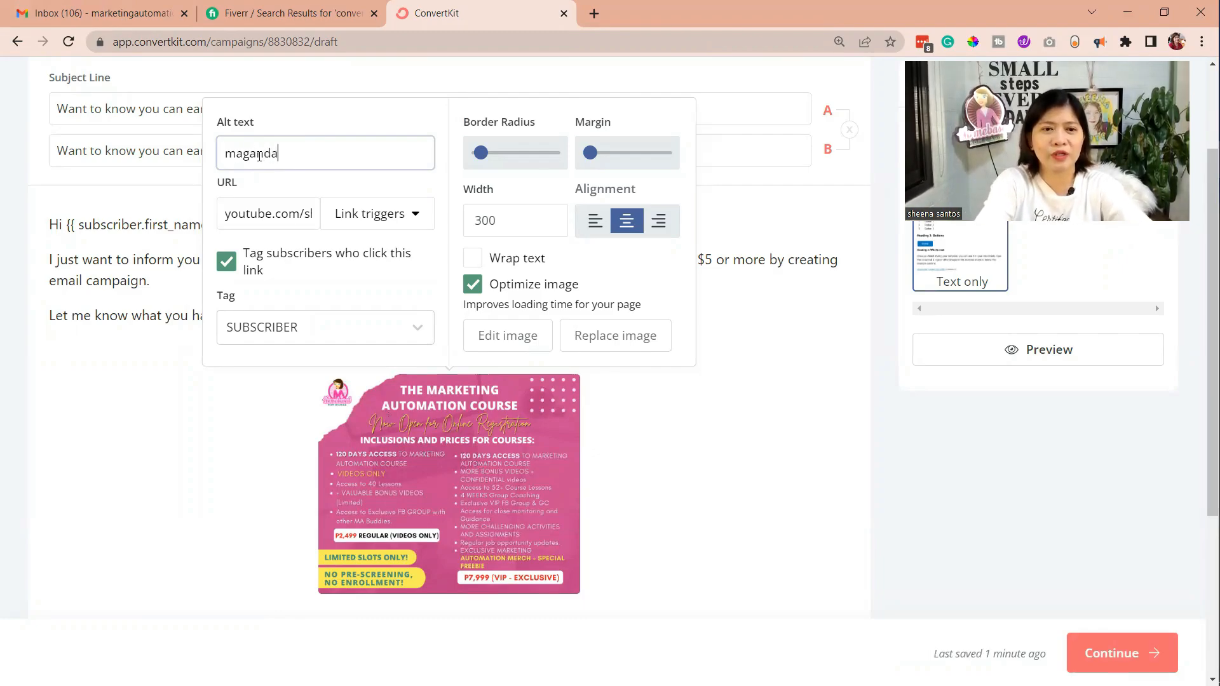
text( in)
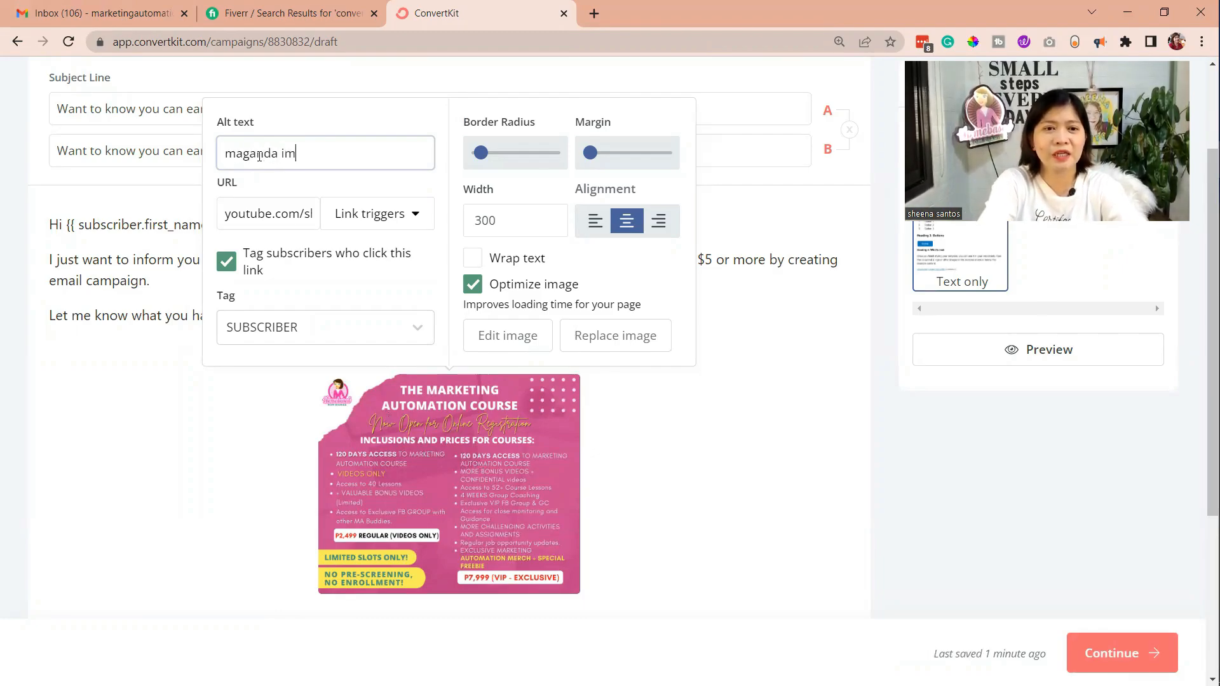
key(BackSpace)
text(ako)
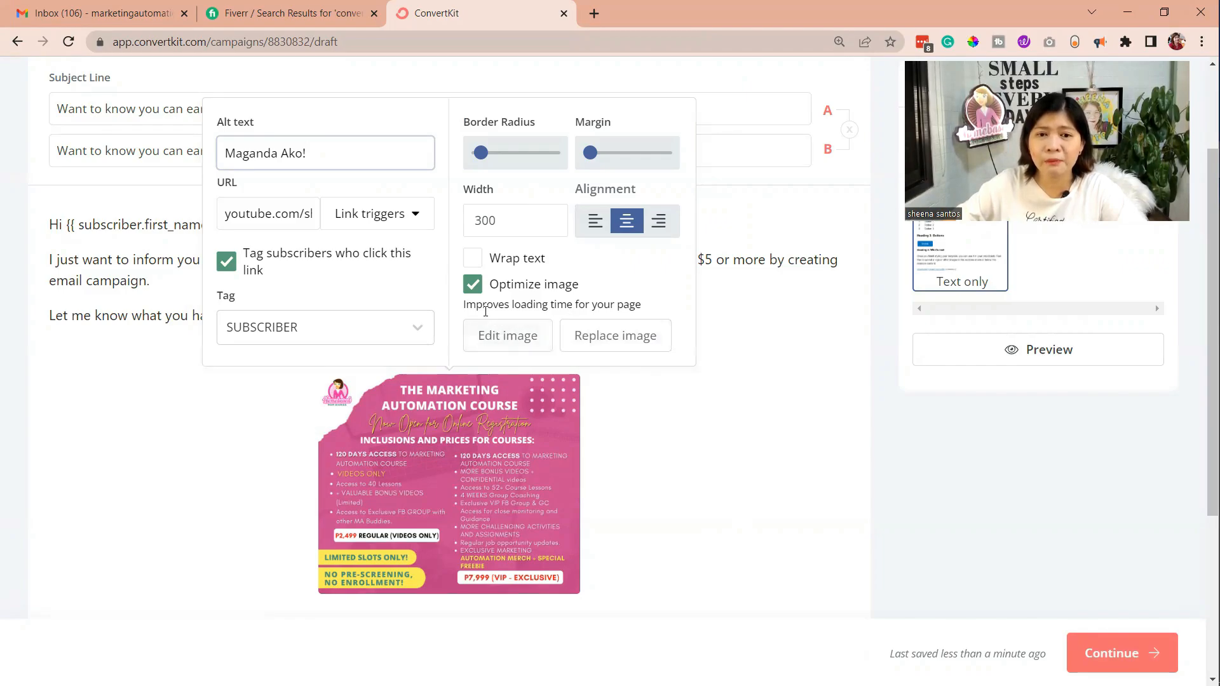
Open the course image for editing and look through its filter, color and crop options
click(515, 339)
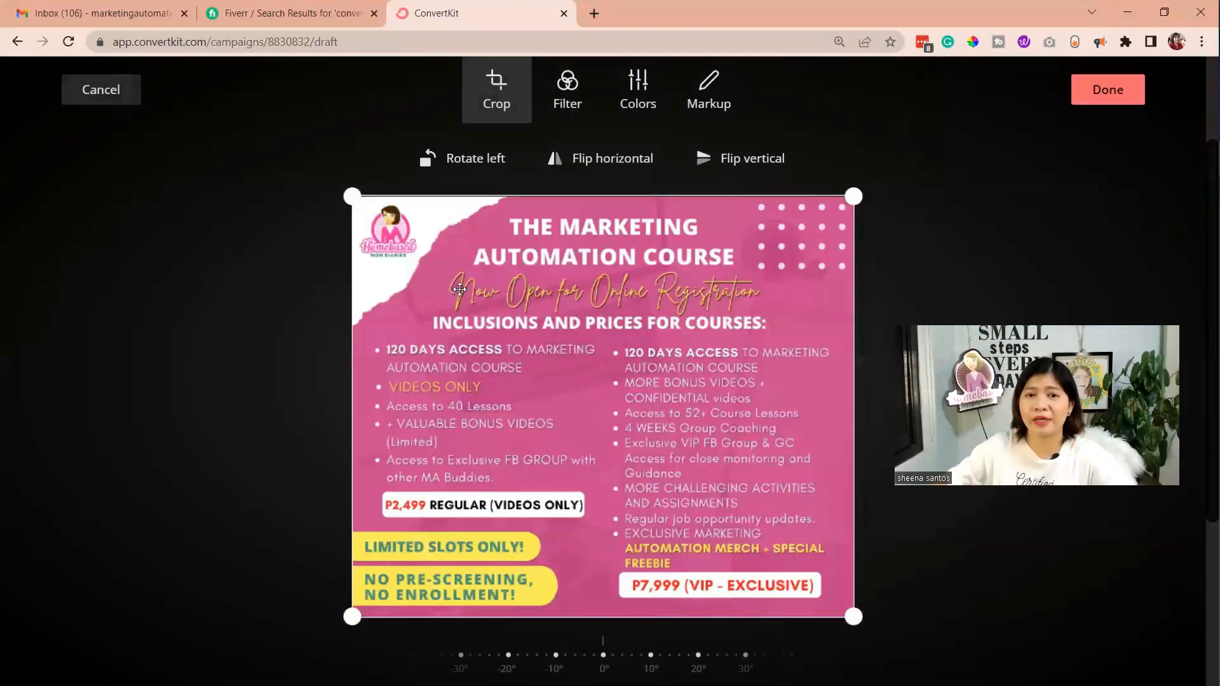
click(568, 89)
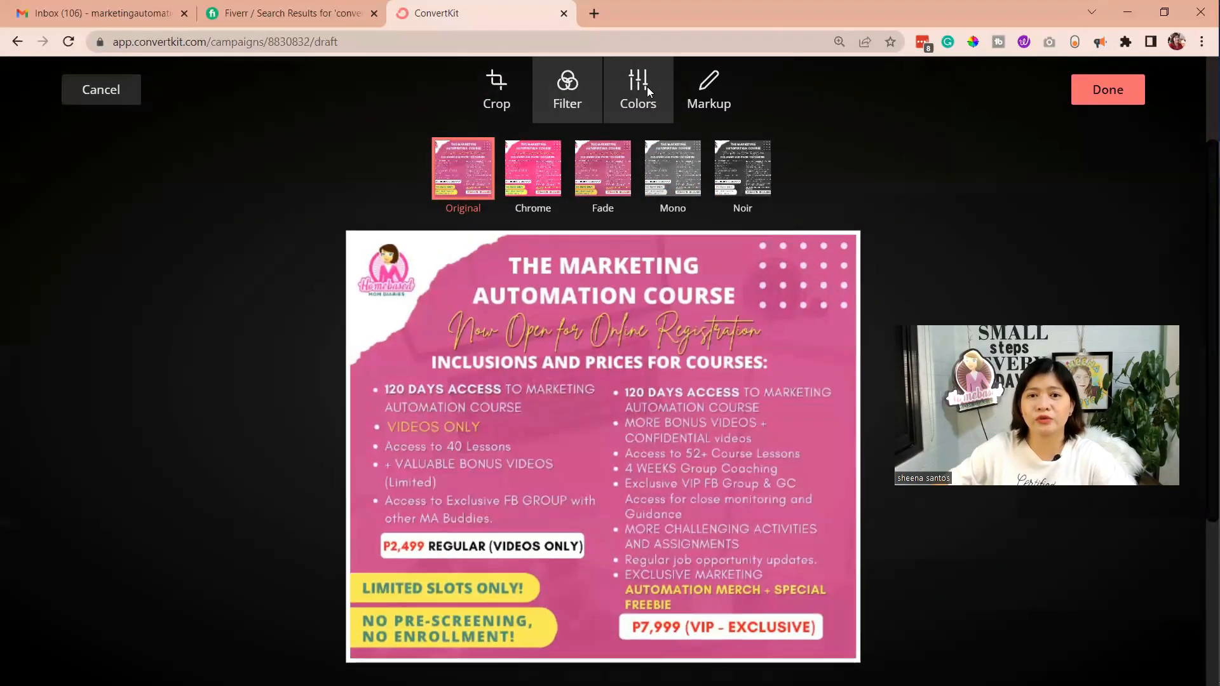
click(647, 86)
click(493, 98)
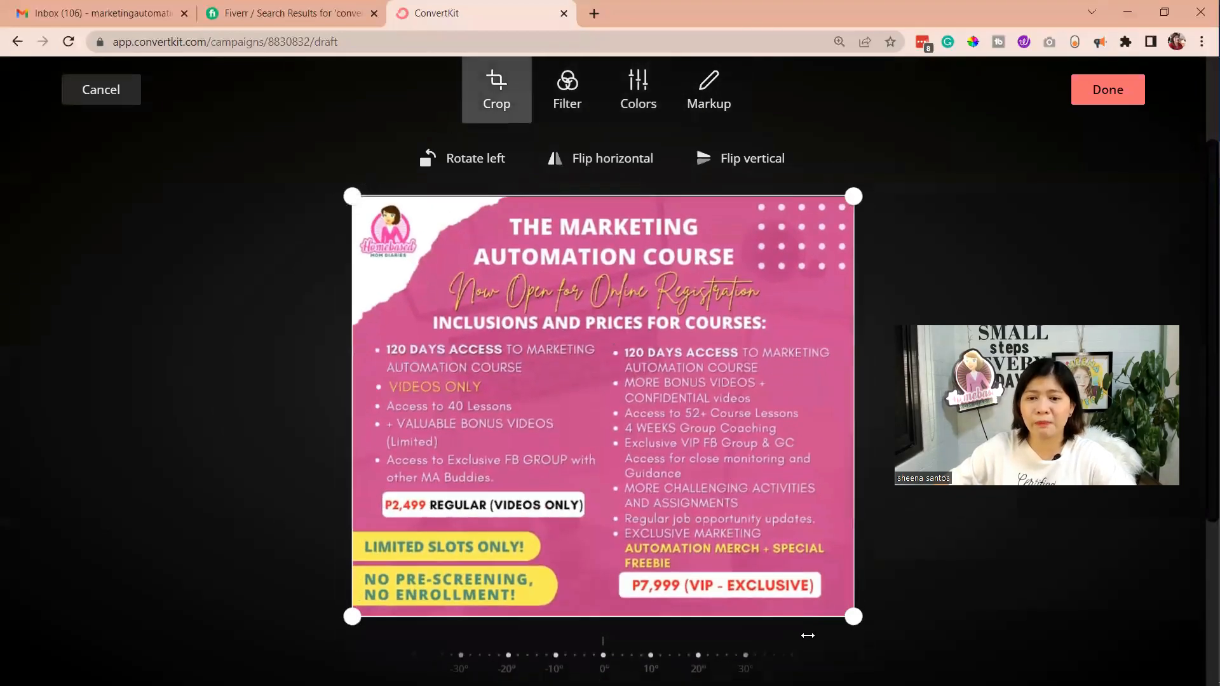
Crop the lower-right corner of the course image slightly, try rotating and flipping it, and apply the edits
mouse_move(853, 616)
mouse_down()
mouse_move(741, 430)
mouse_move(661, 329)
mouse_move(741, 454)
mouse_move(680, 427)
mouse_move(848, 609)
mouse_up()
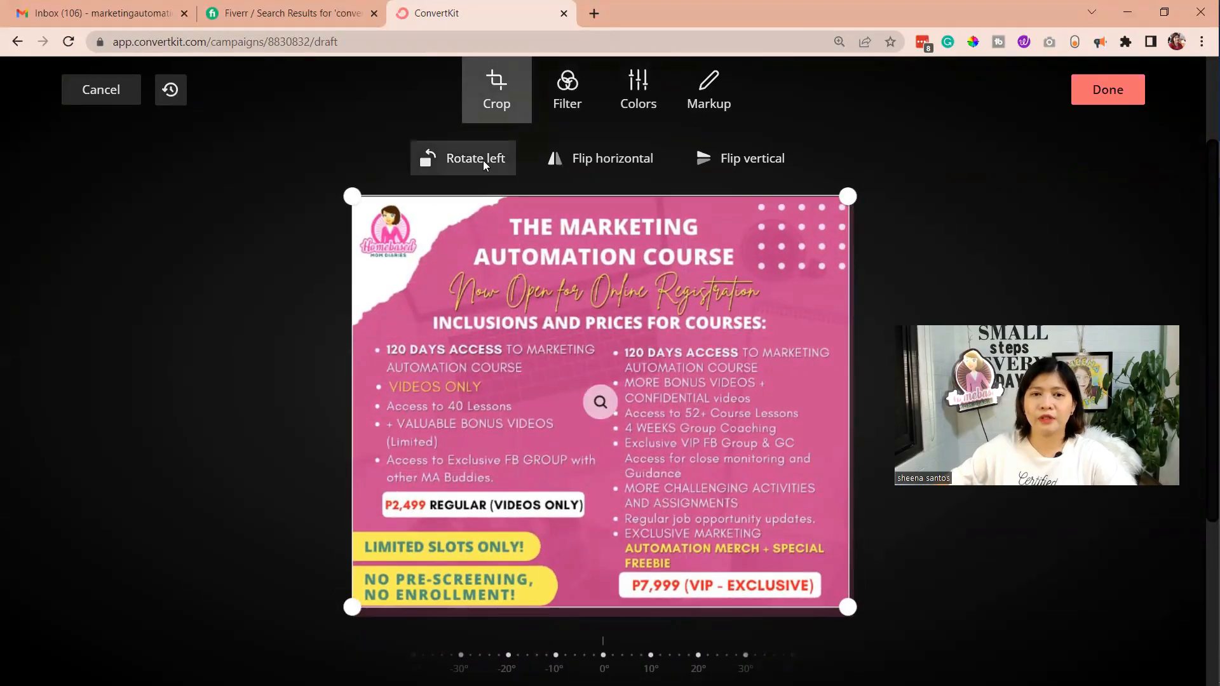
click(482, 160)
click(616, 158)
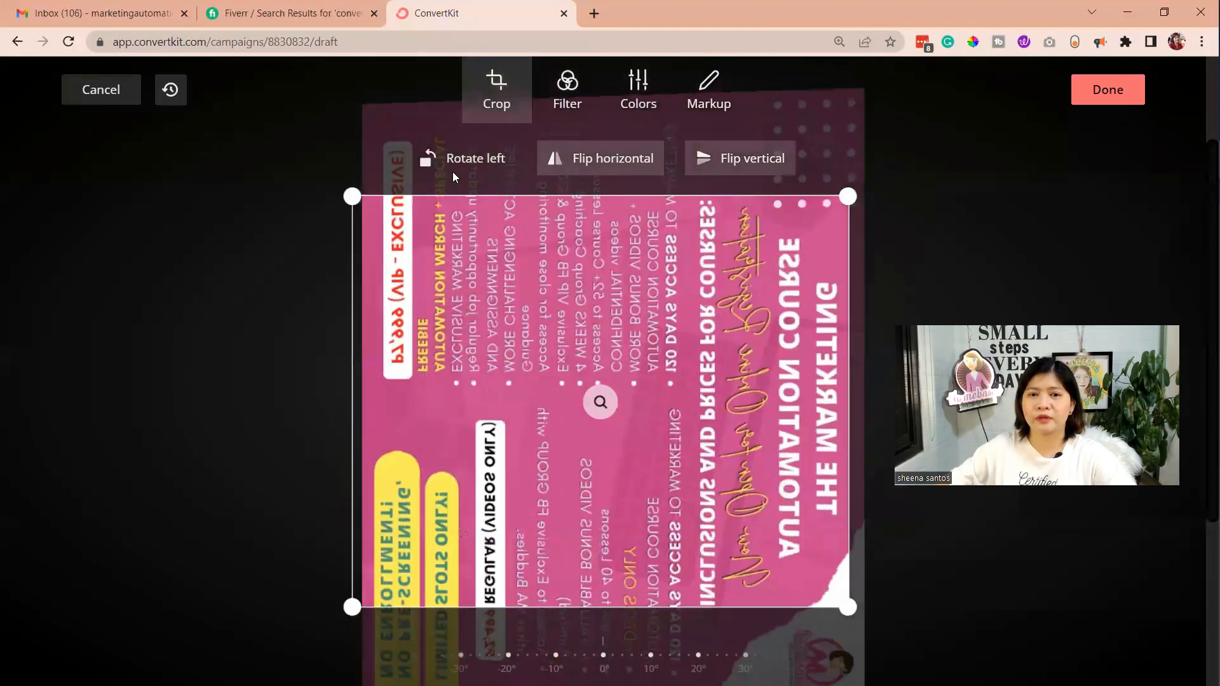
click(454, 160)
click(597, 160)
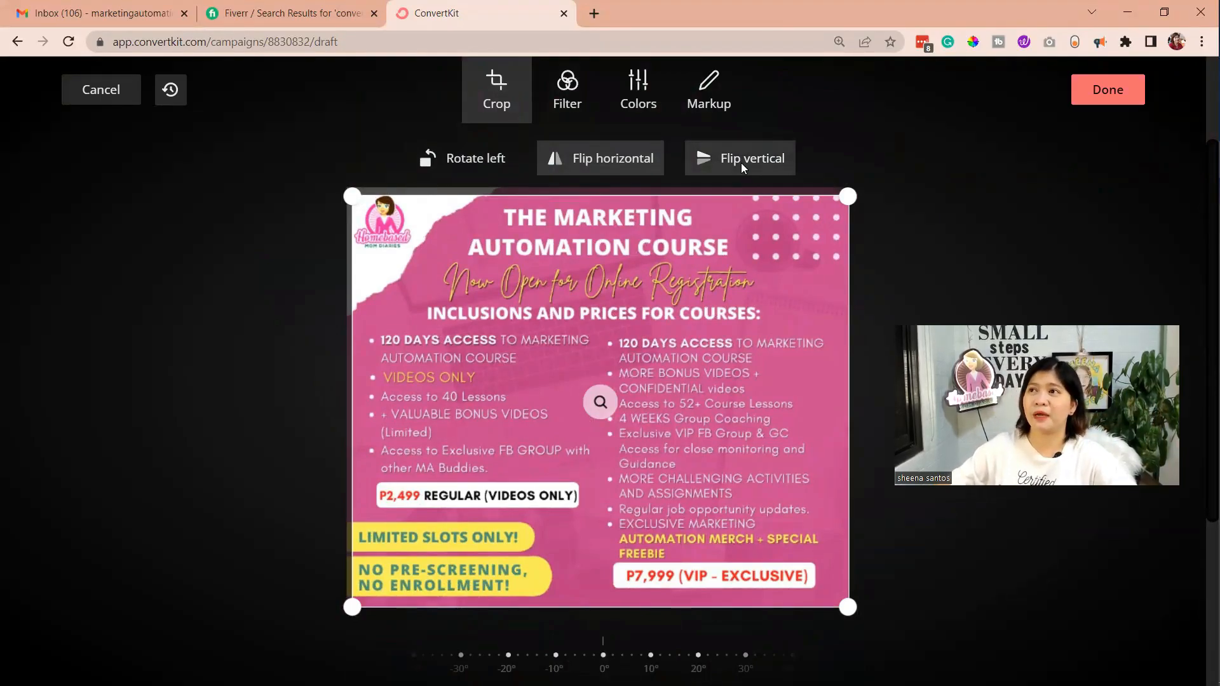
click(1099, 93)
Move the course image up between the email campaign paragraph and the questions sentence
scroll(532, 419, down, 4)
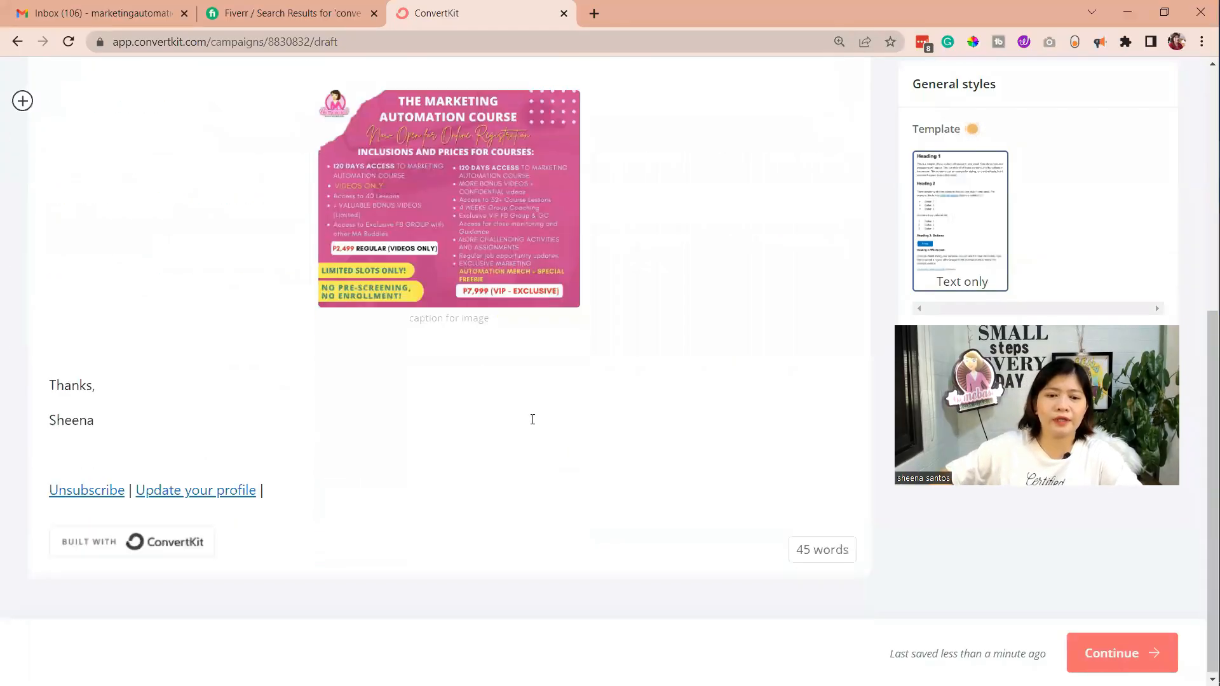
click(59, 360)
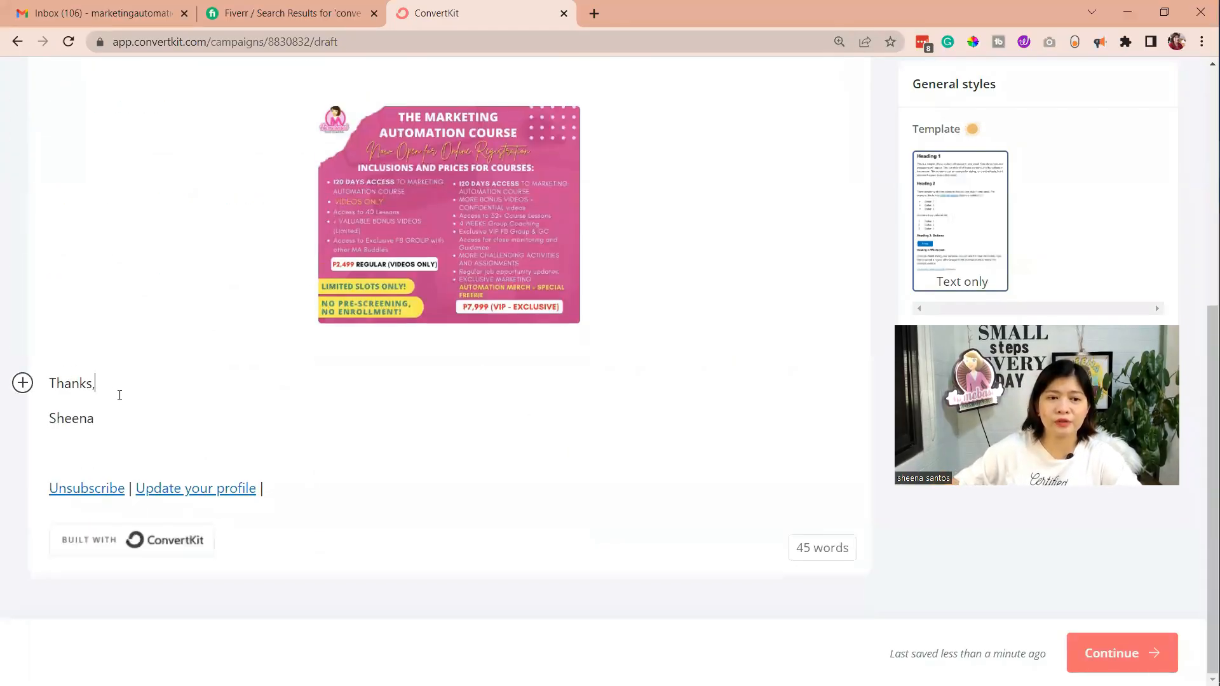
scroll(499, 299, up, 4)
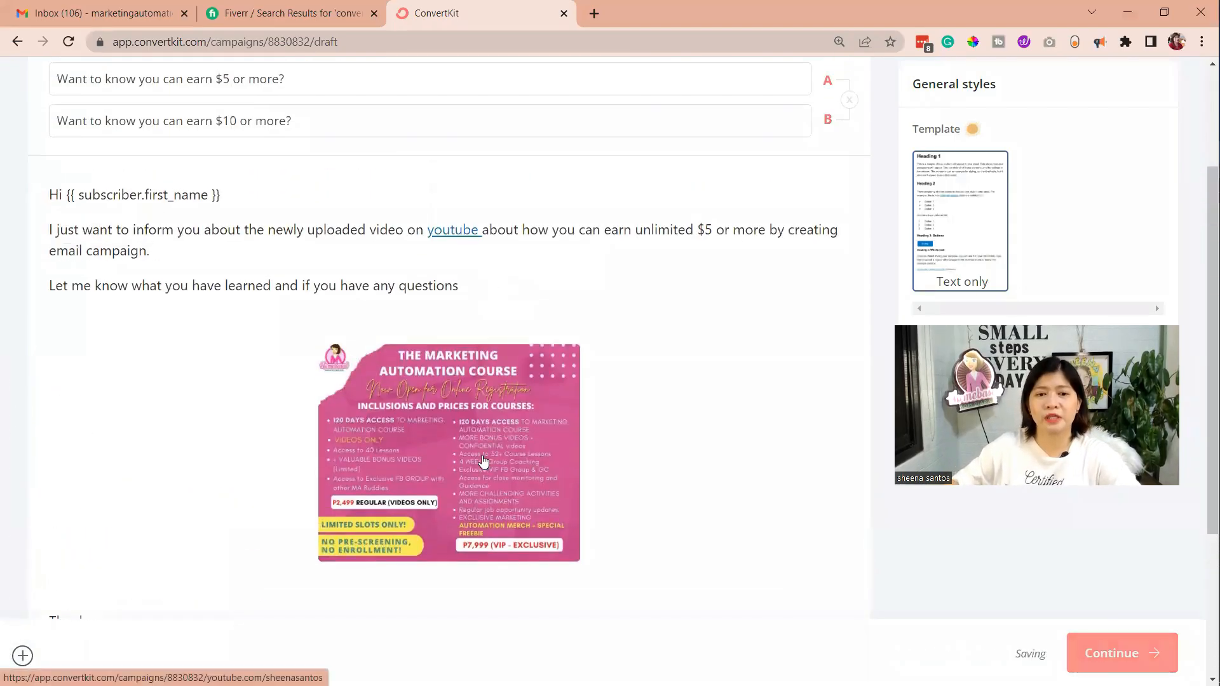
click(482, 460)
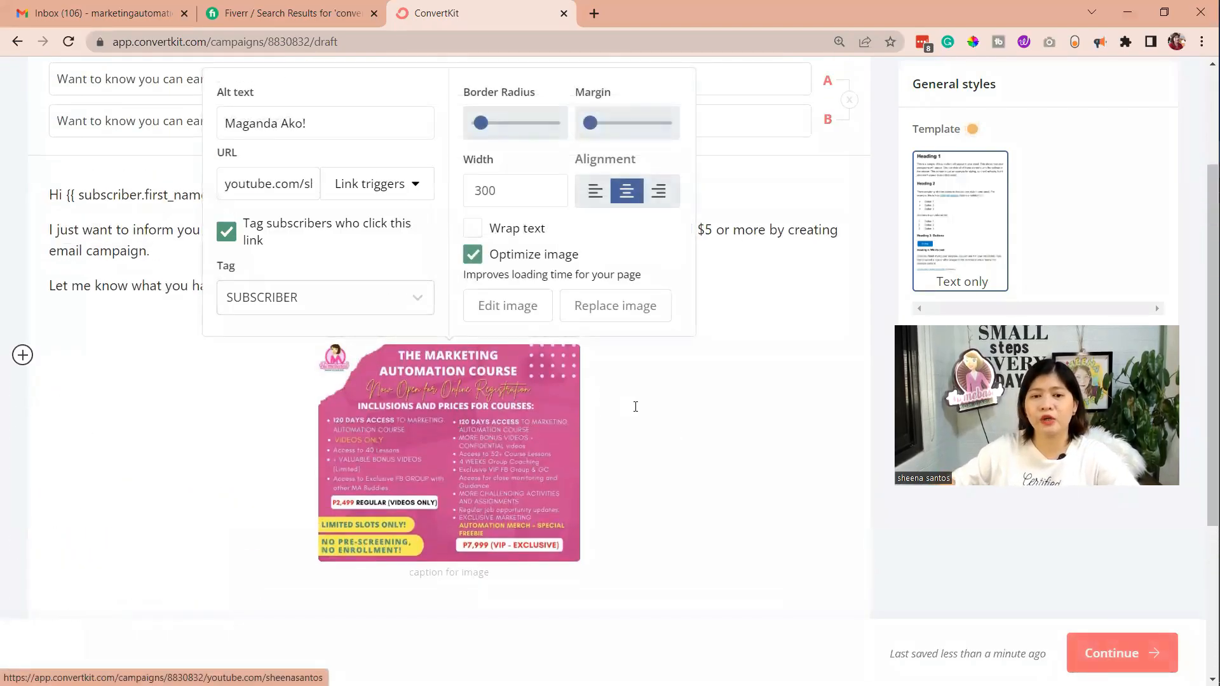
drag(473, 389, 50, 192)
click(698, 401)
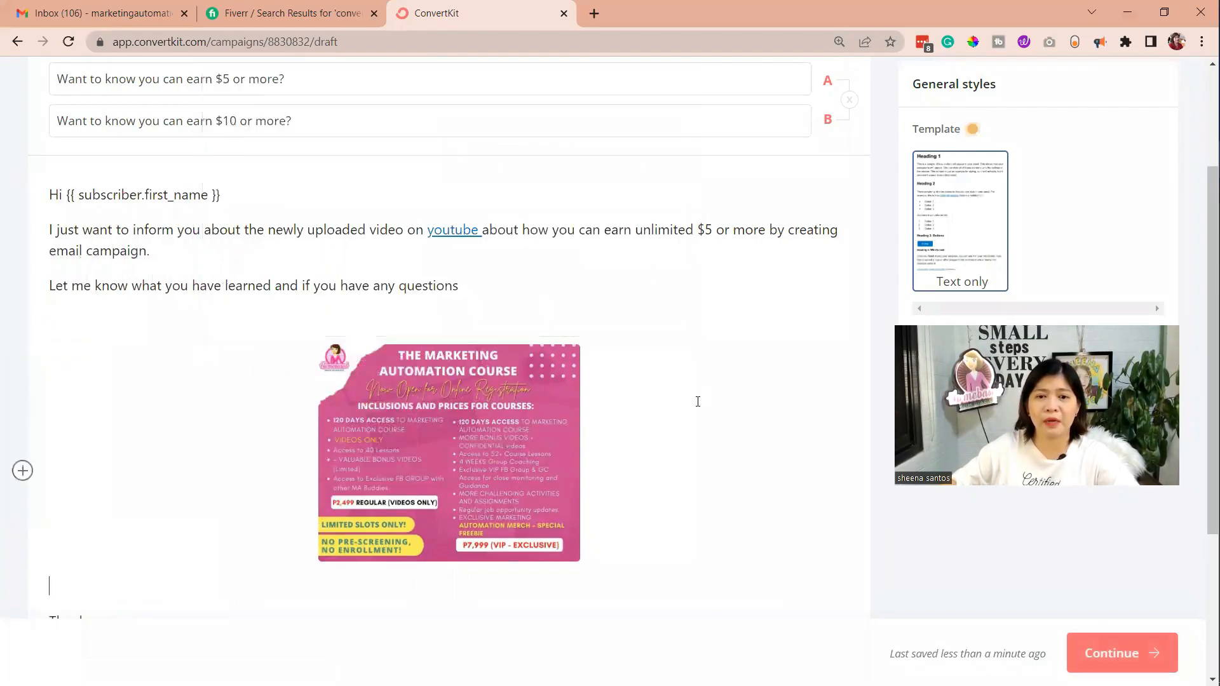
drag(409, 382, 335, 508)
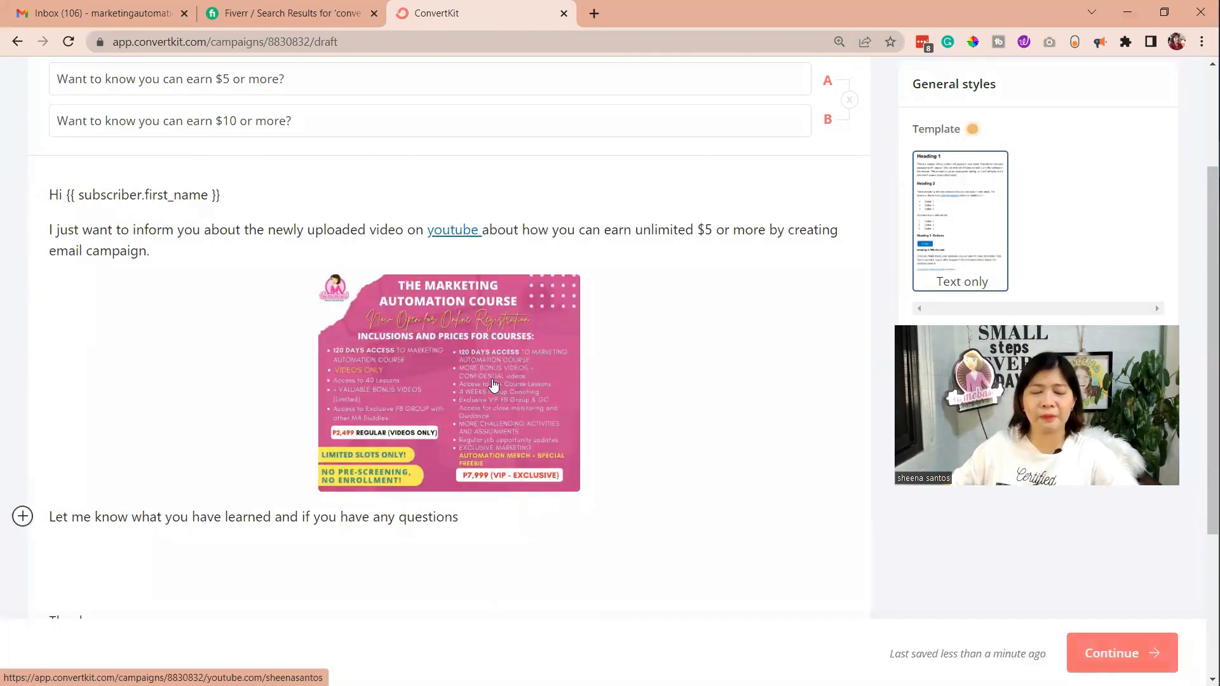
Add two empty lines below the sentence "Let me know what you have learned and if you have any questions"
click(487, 515)
scroll(488, 514, down, 2)
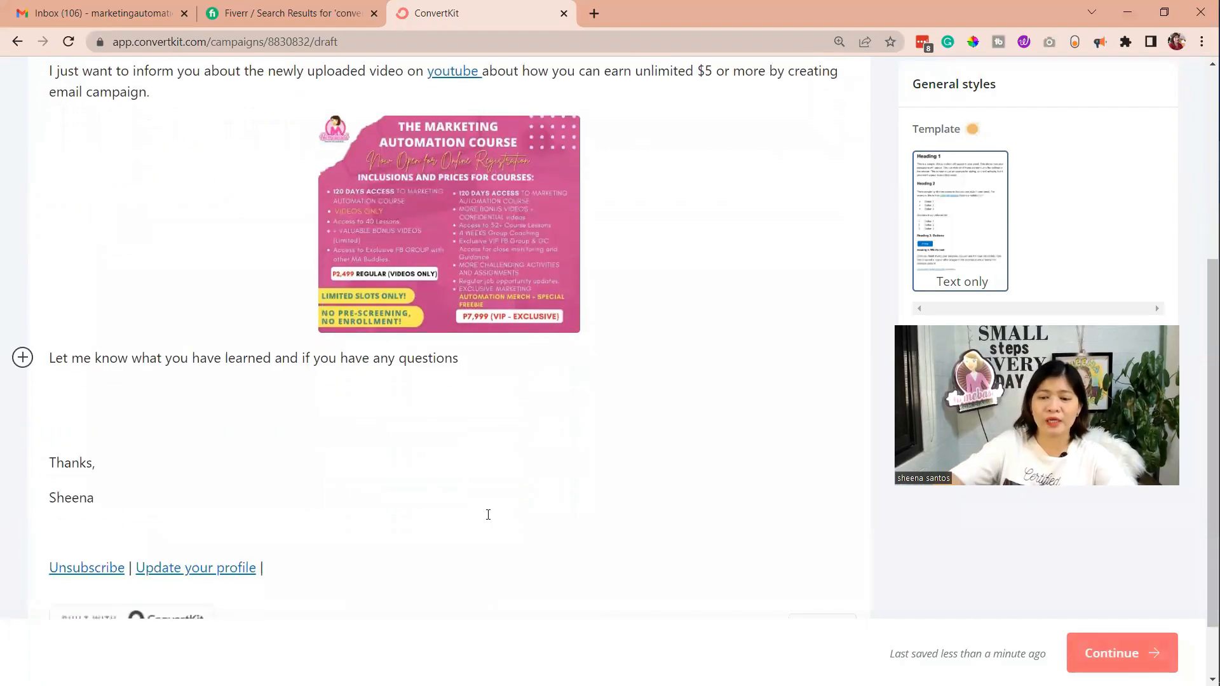
key(Return)
key(Return)
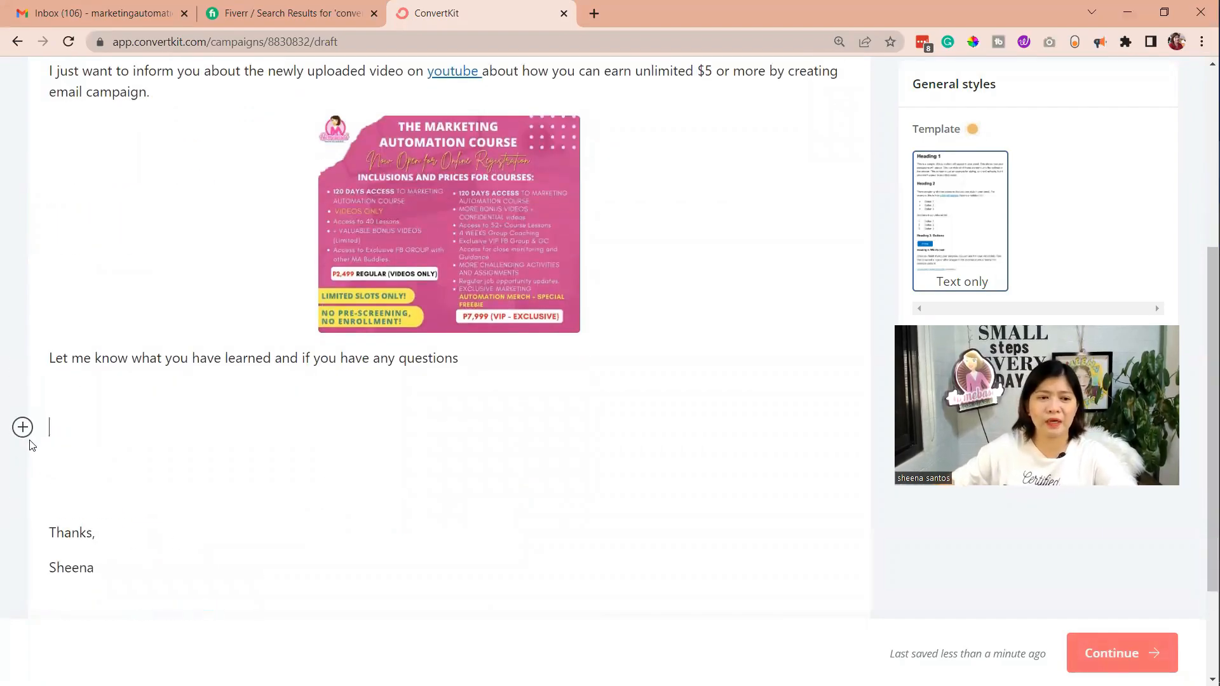
Insert a video block on the empty line below the sentence "Let me know what you have learned and if you have any questions"
click(24, 428)
scroll(96, 518, down, 2)
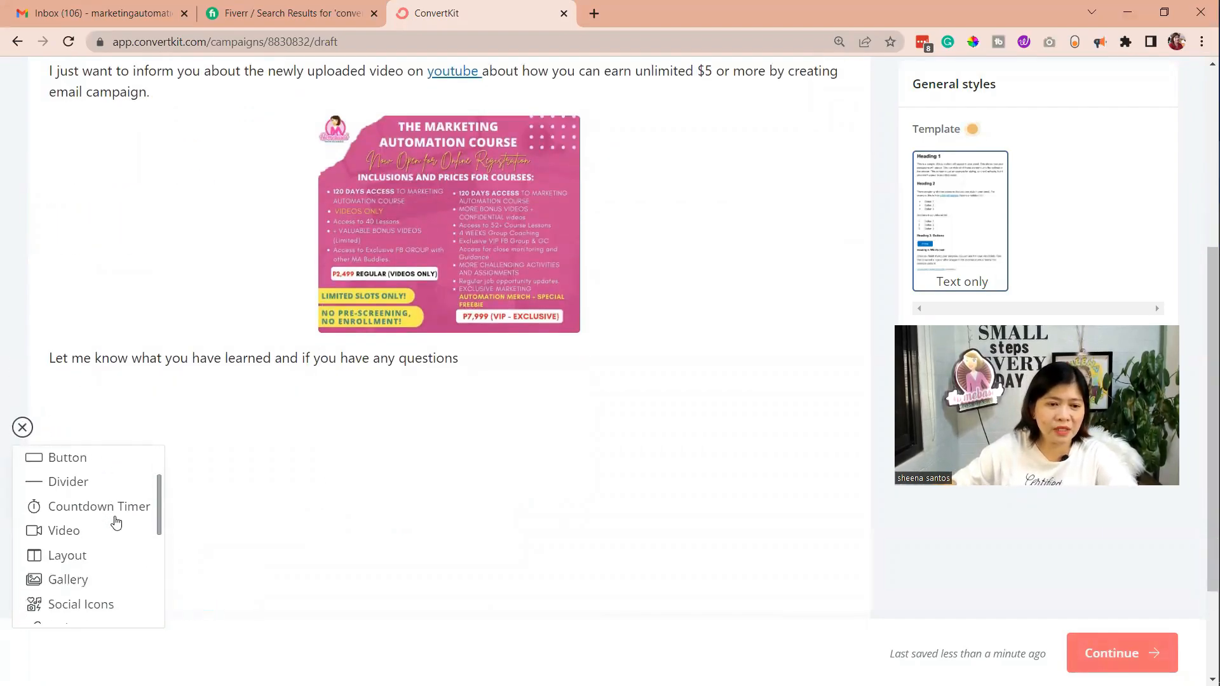
click(60, 532)
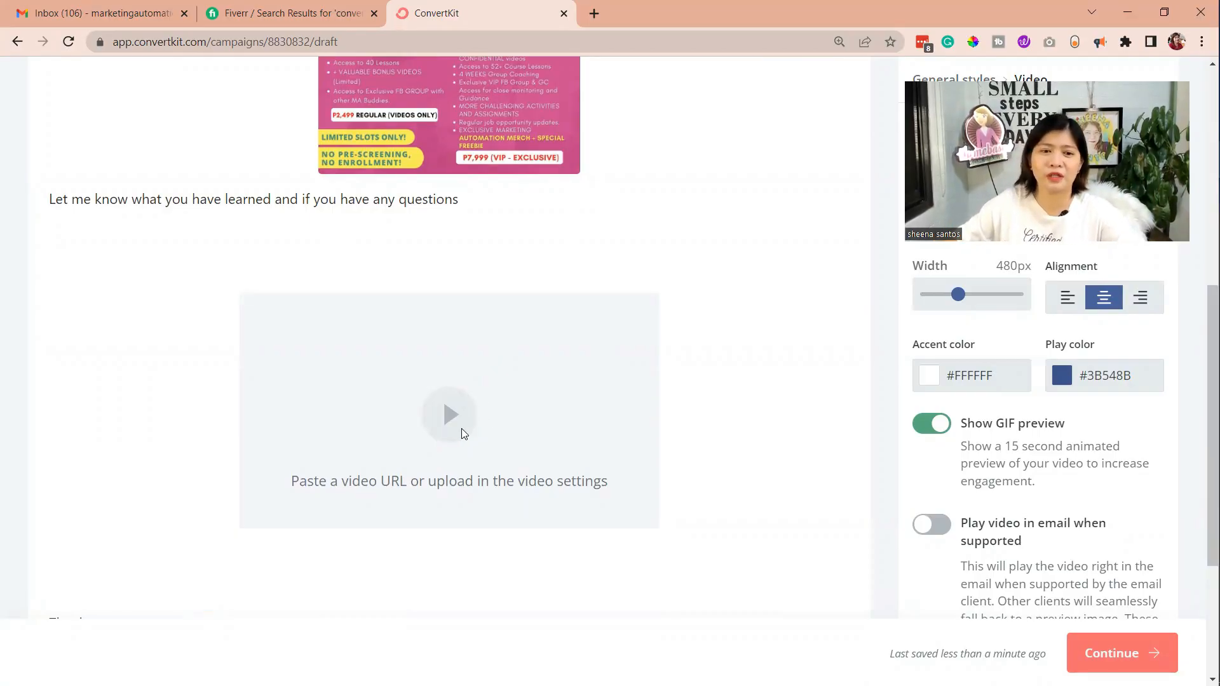
scroll(458, 422, up, 1)
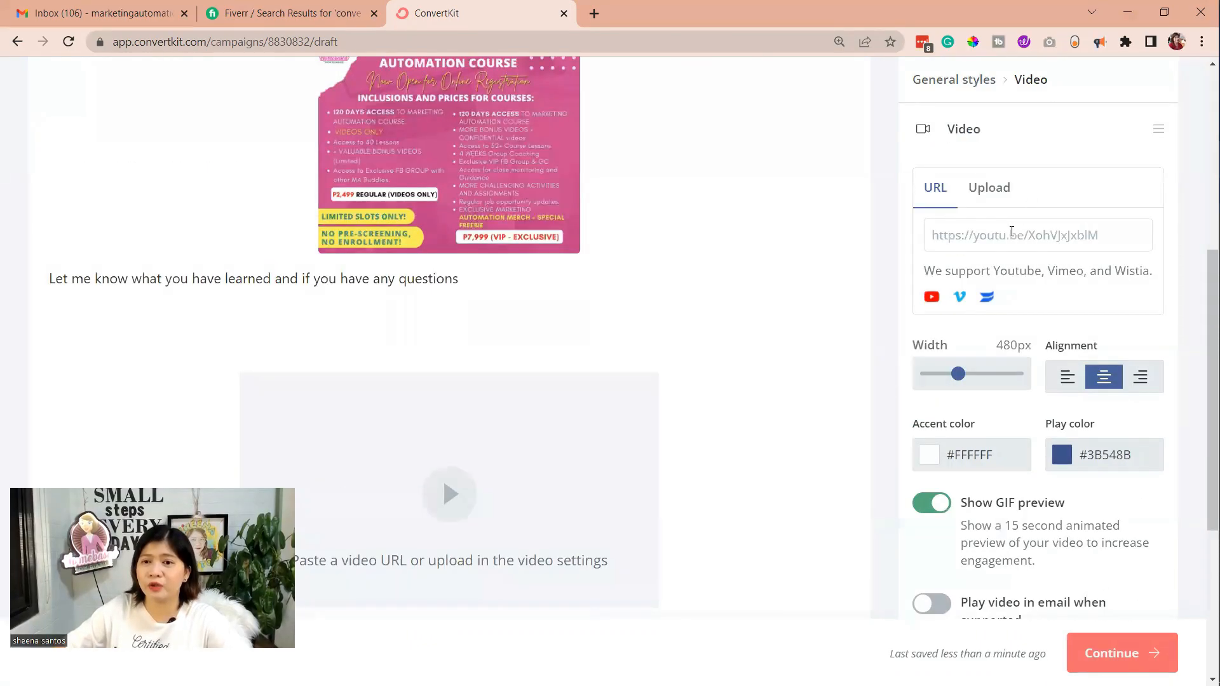
click(1011, 231)
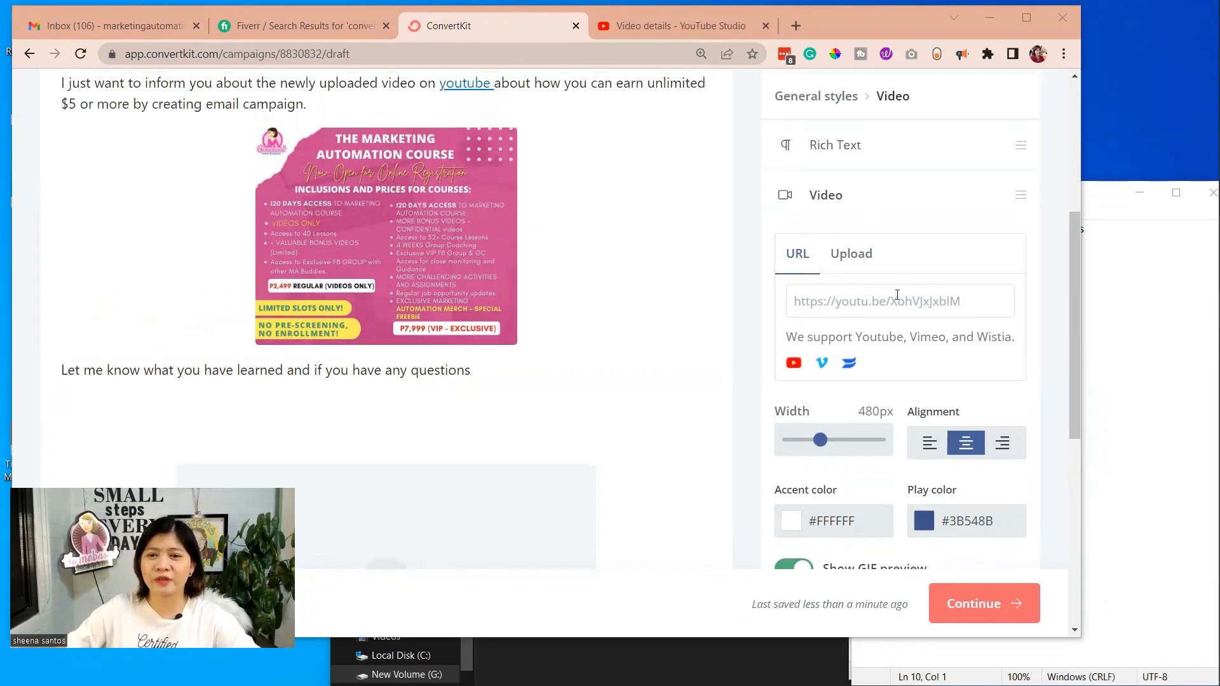
click(899, 296)
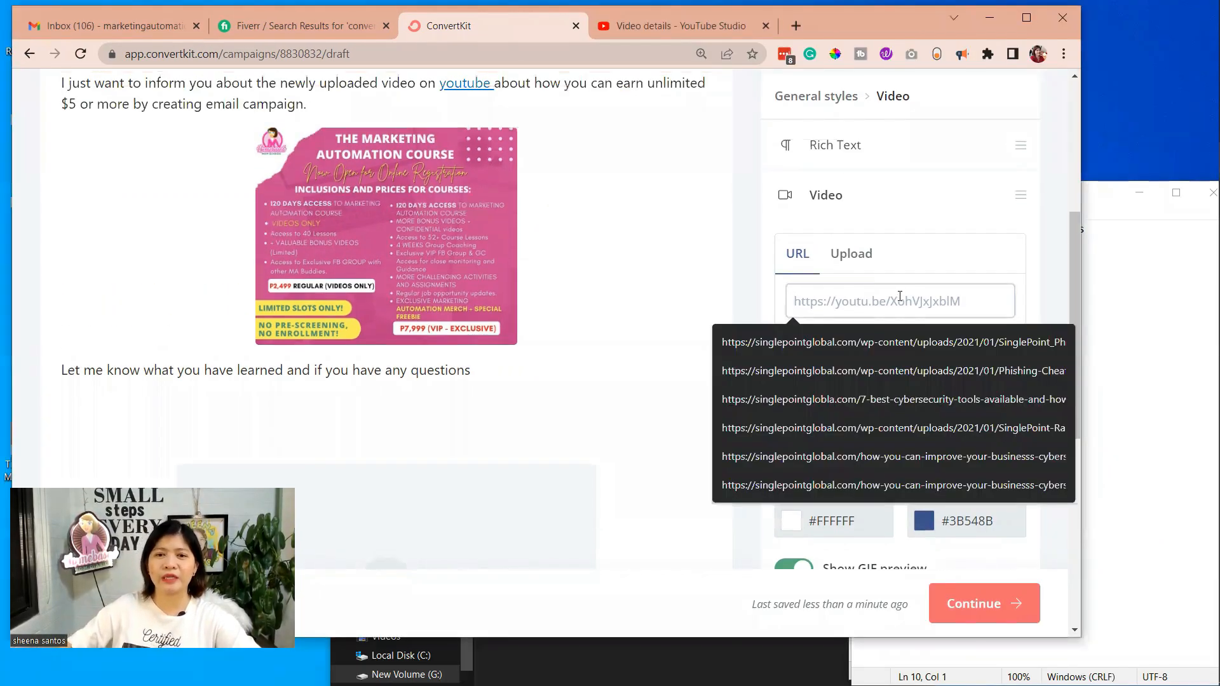
click(859, 262)
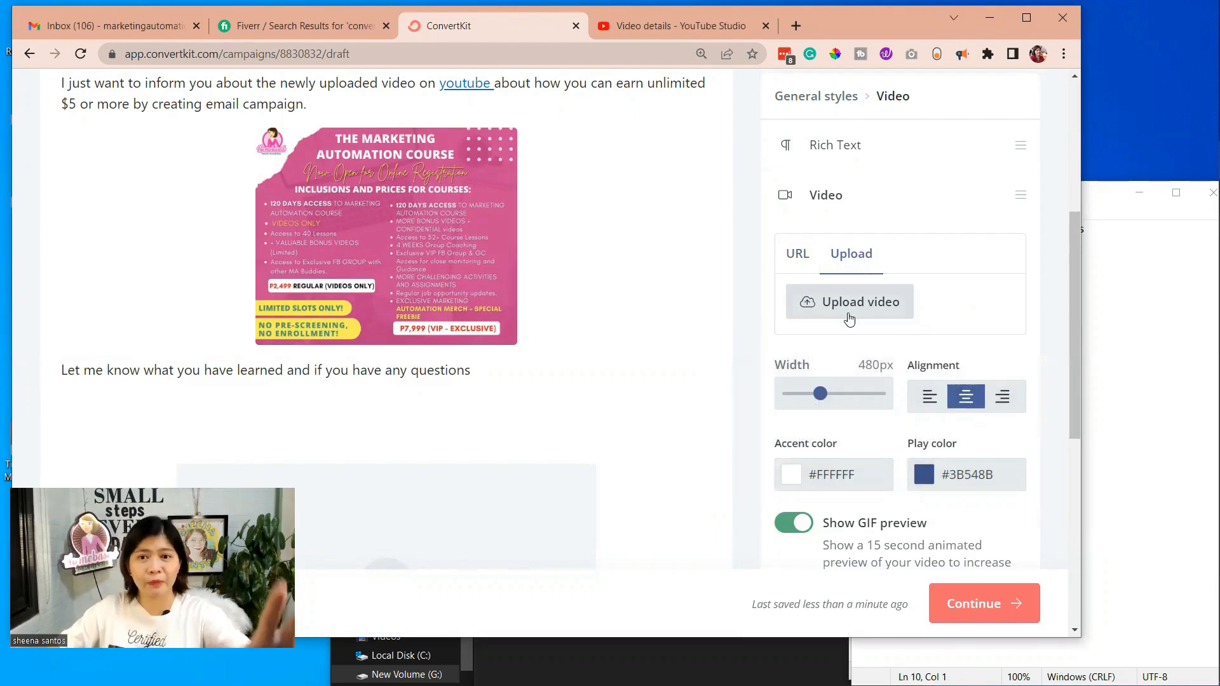
click(793, 256)
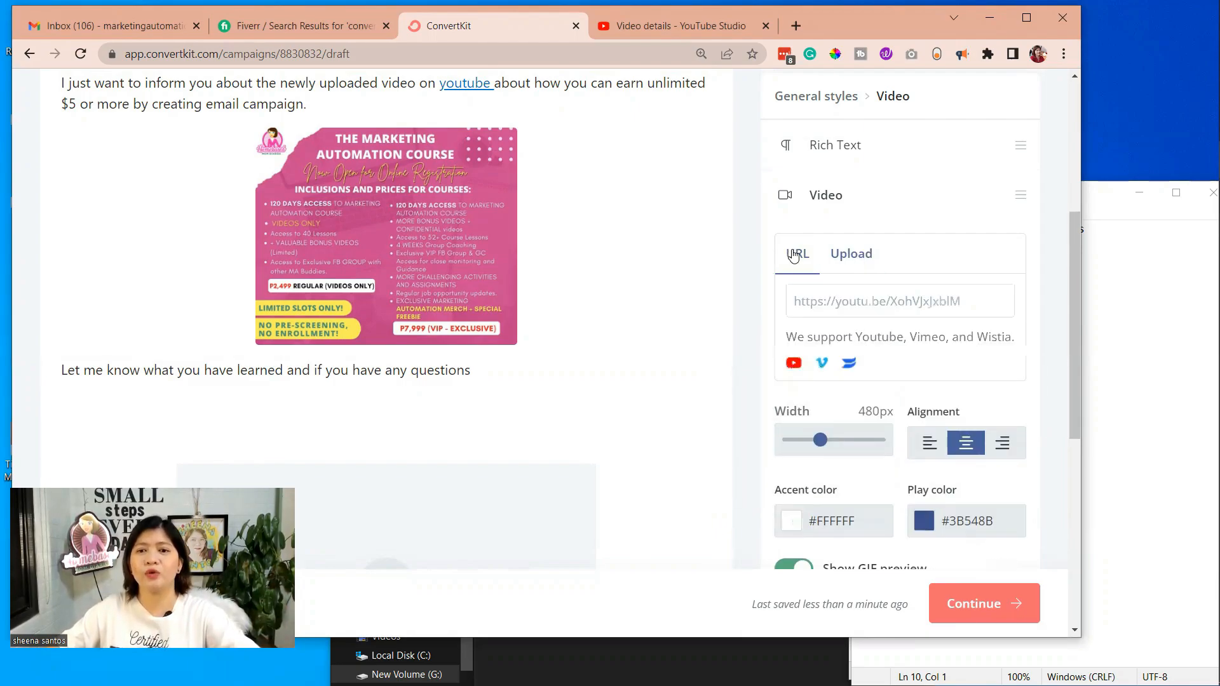
click(828, 307)
text(https://youtu.be/X8a7y_-nhpU)
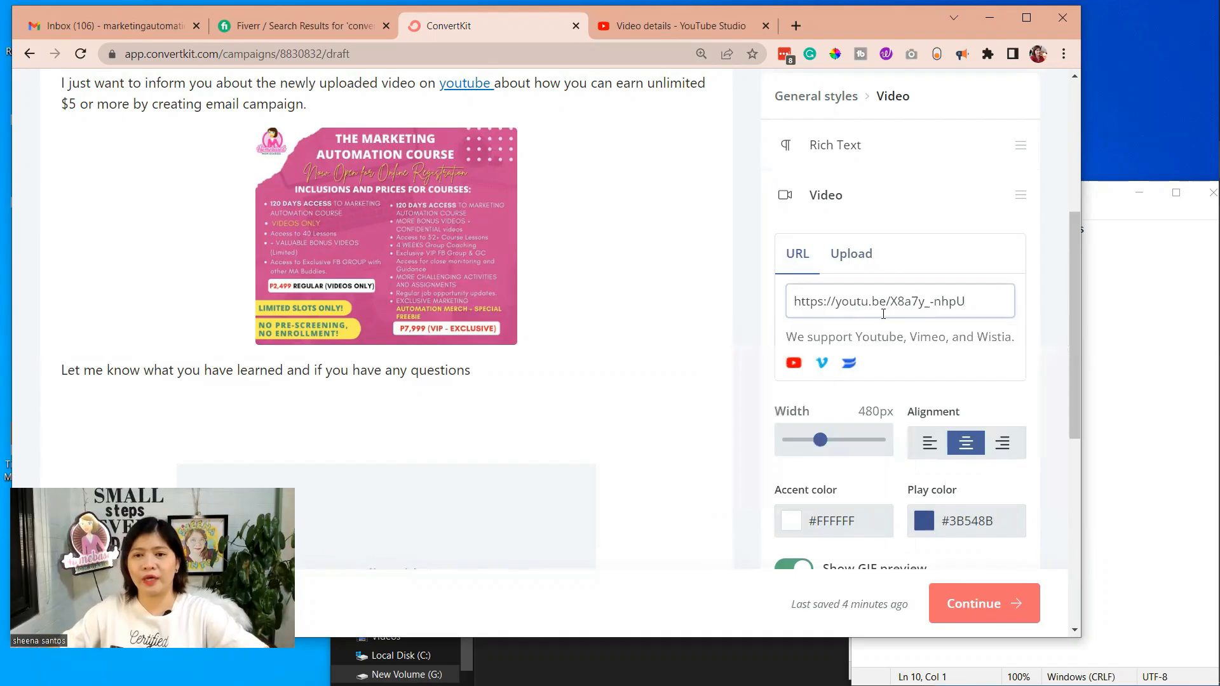
click(1035, 305)
scroll(451, 372, down, 3)
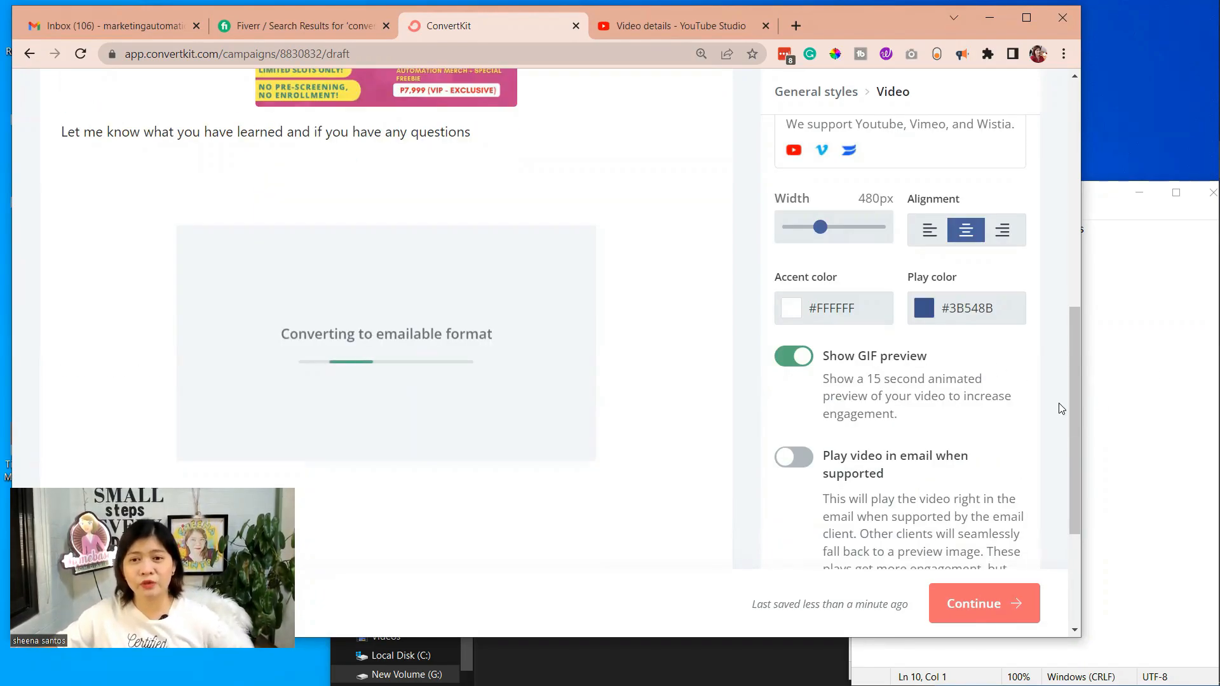
scroll(876, 361, down, 2)
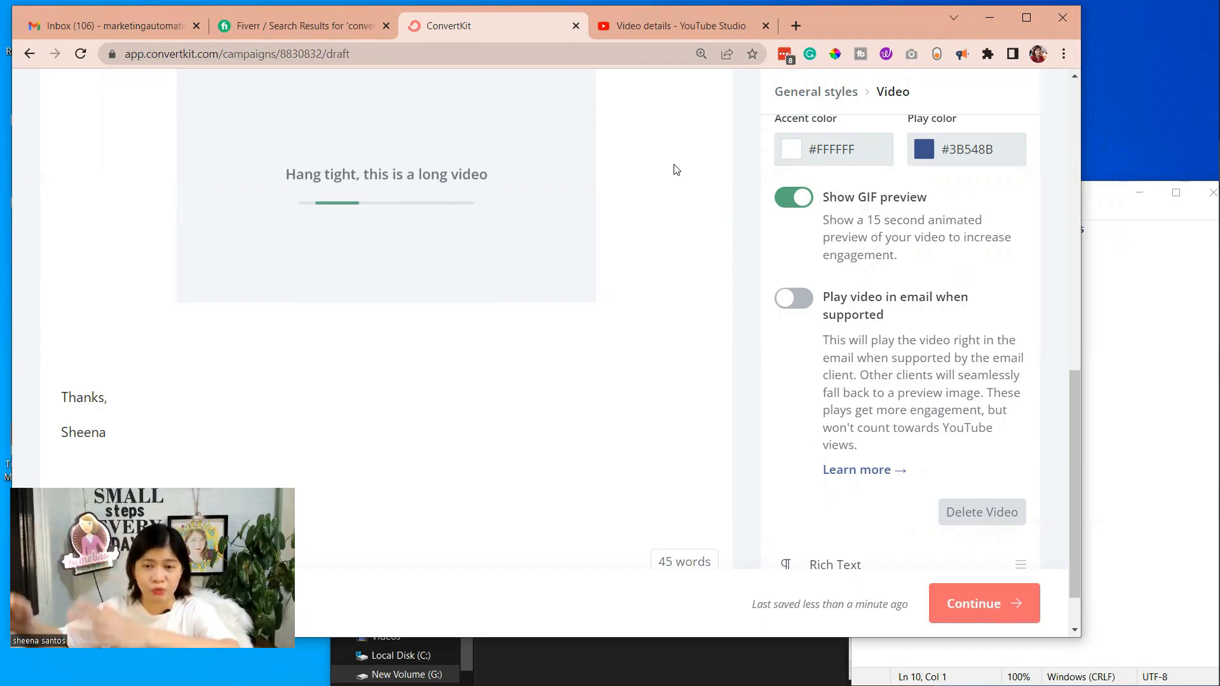
scroll(380, 432, up, 4)
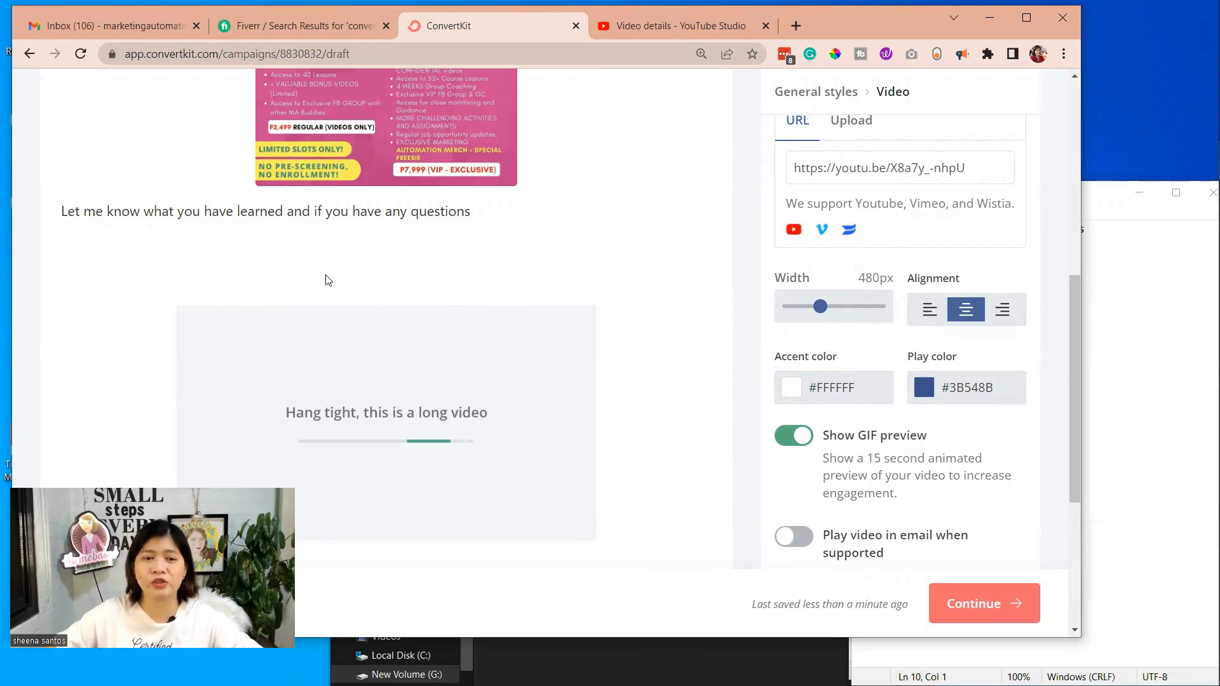
scroll(265, 259, down, 1)
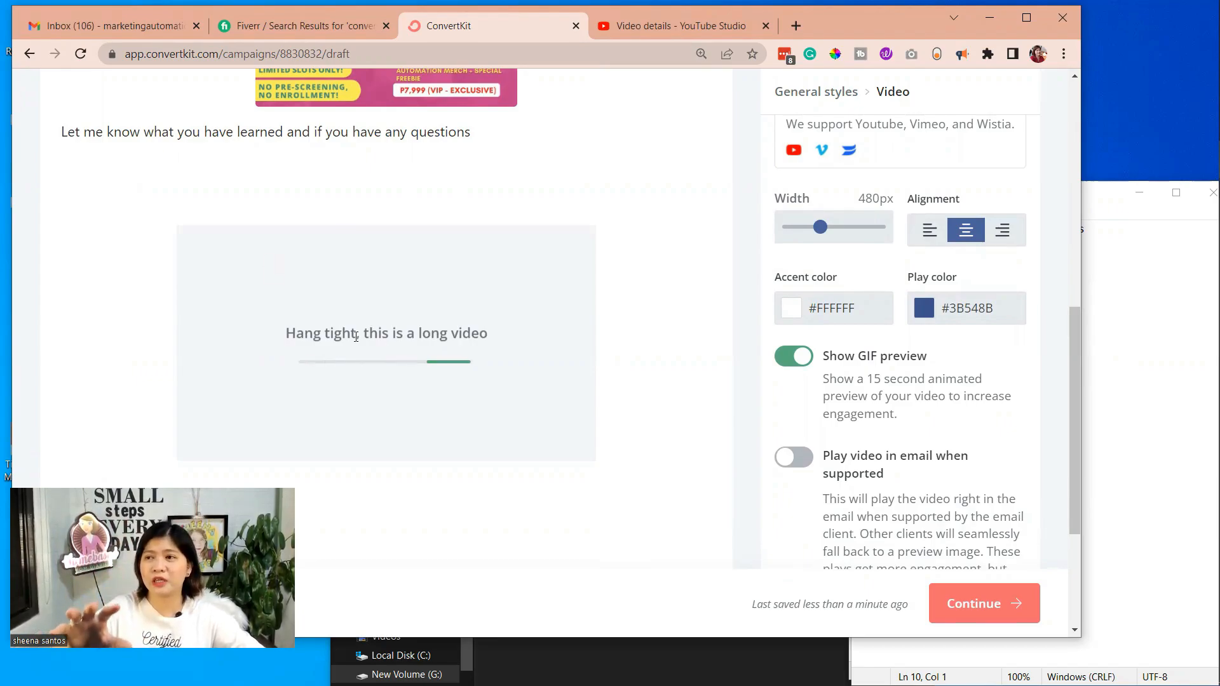
Make the words "uploaded video" in the opening paragraph bold and color them dark magenta
scroll(264, 261, up, 5)
drag(68, 162, 413, 157)
click(280, 133)
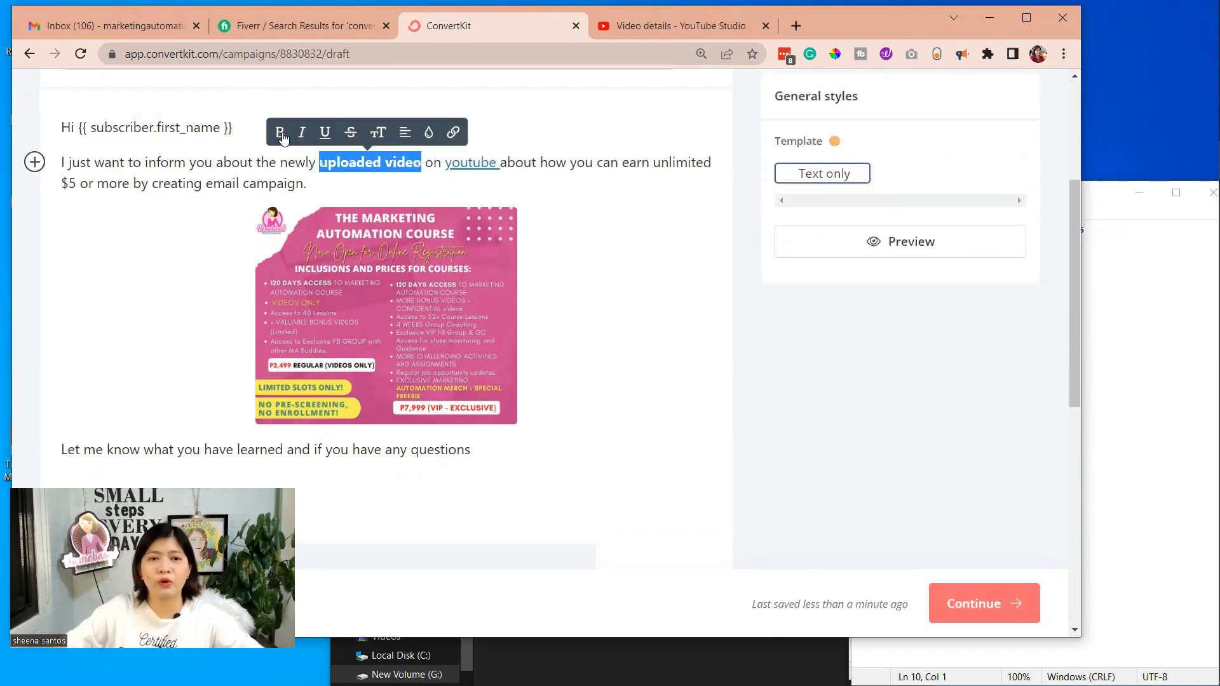
click(434, 133)
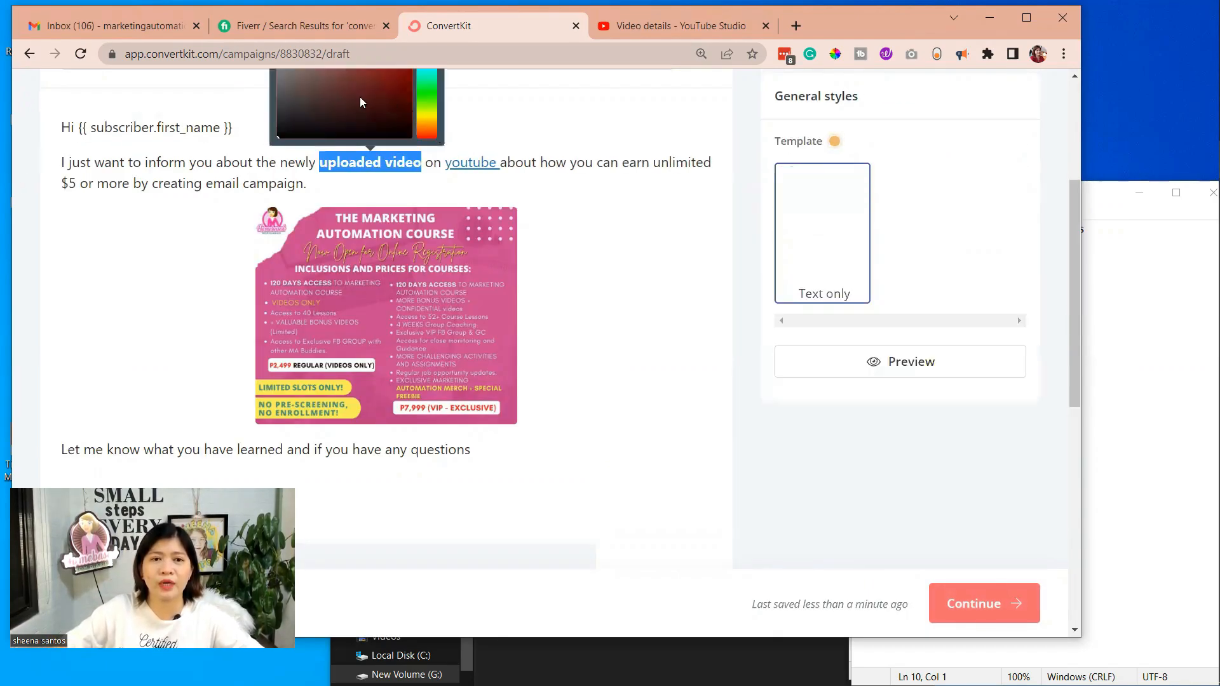
click(364, 89)
mouse_move(425, 122)
mouse_down()
mouse_move(425, 111)
mouse_move(420, 203)
mouse_move(441, 98)
mouse_up()
click(383, 127)
click(491, 249)
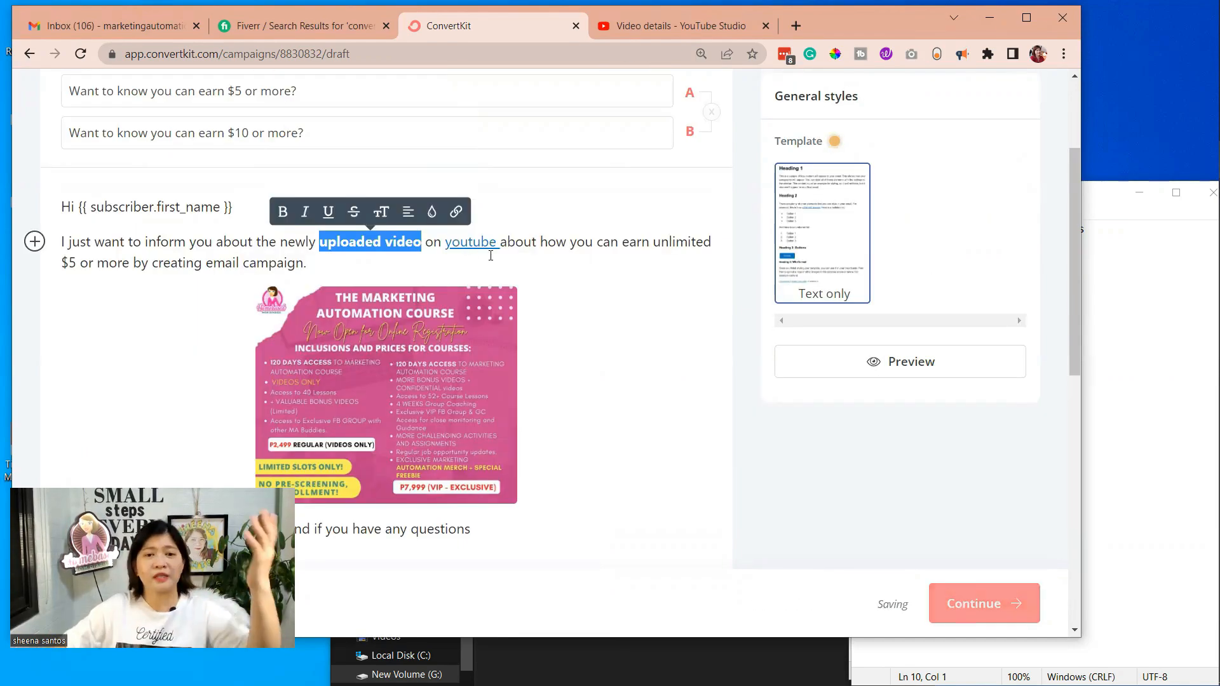
Review the email draft from the subject lines and greeting through the body to the footer links and word count
click(507, 241)
drag(507, 242, 616, 260)
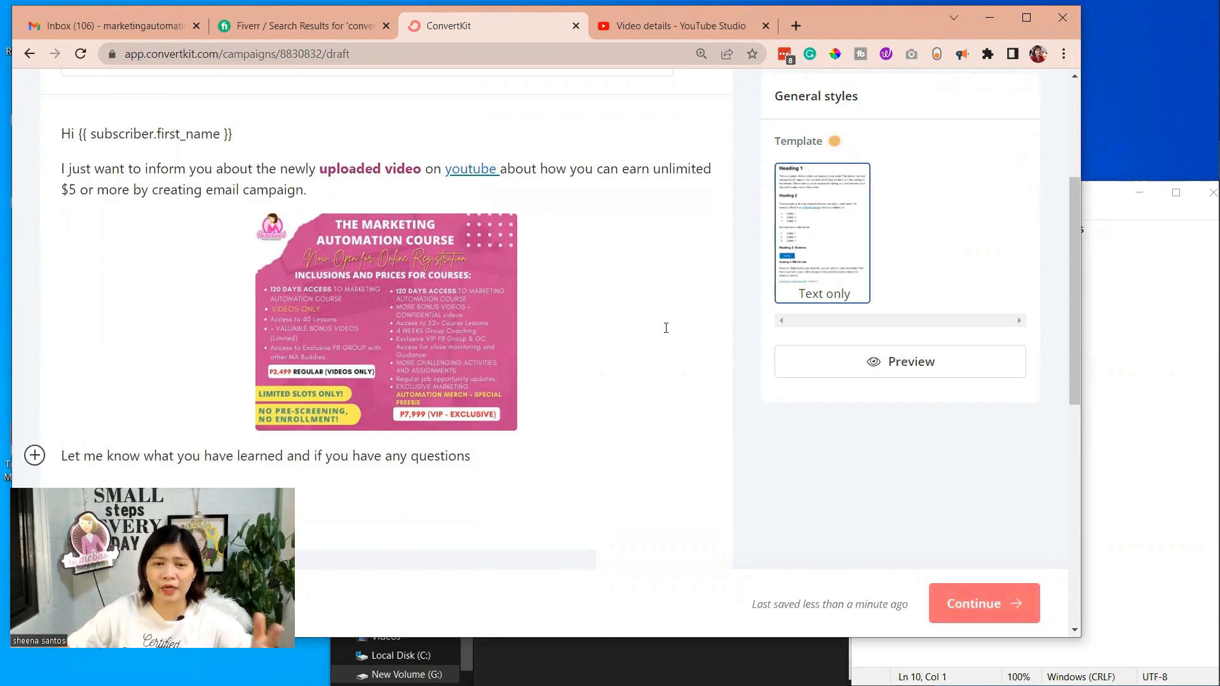
scroll(665, 327, down, 4)
scroll(718, 343, down, 4)
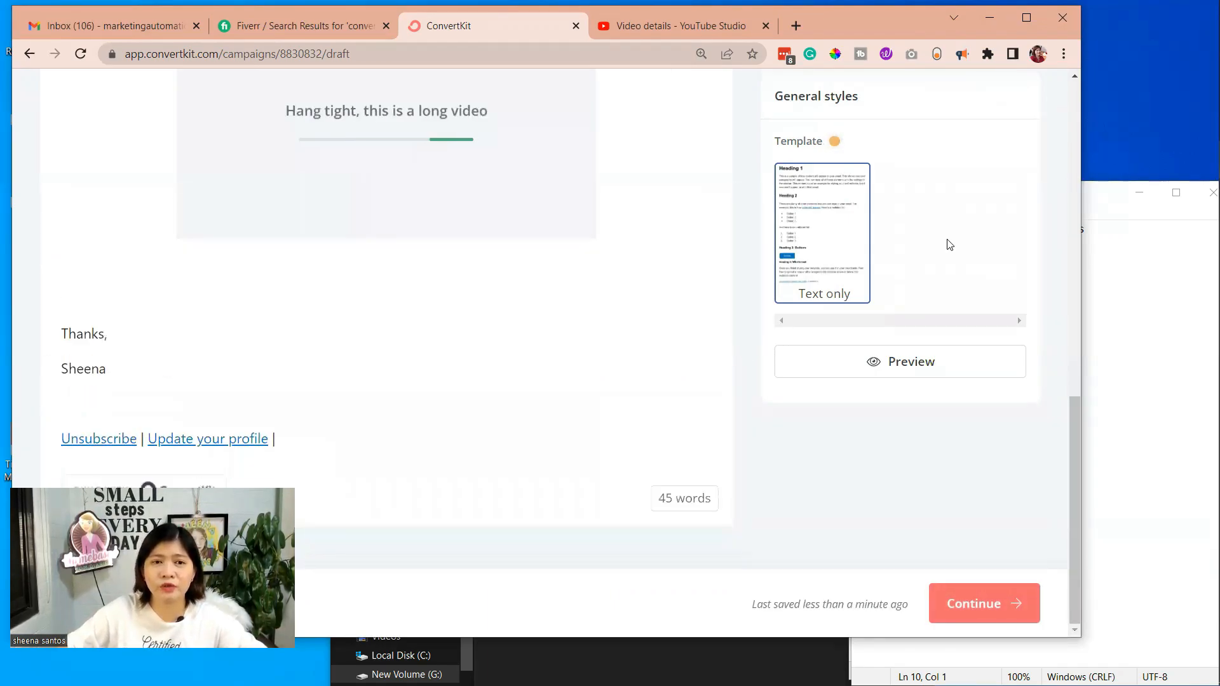
scroll(949, 244, up, 10)
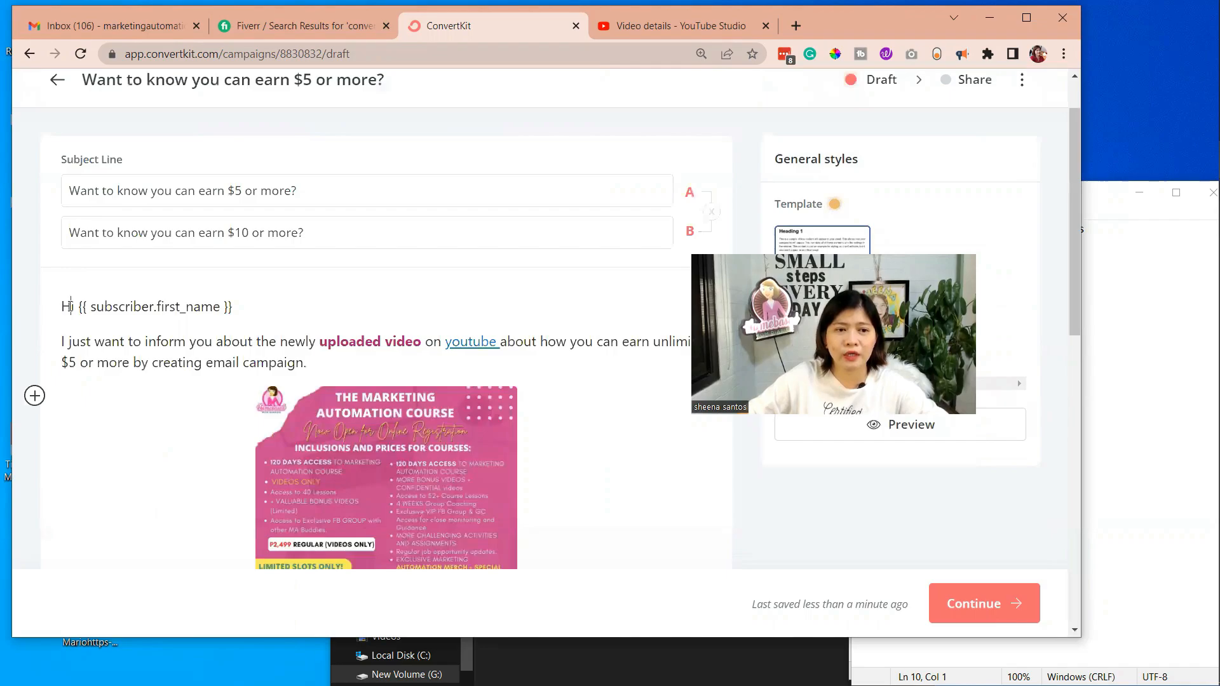
drag(70, 306, 318, 407)
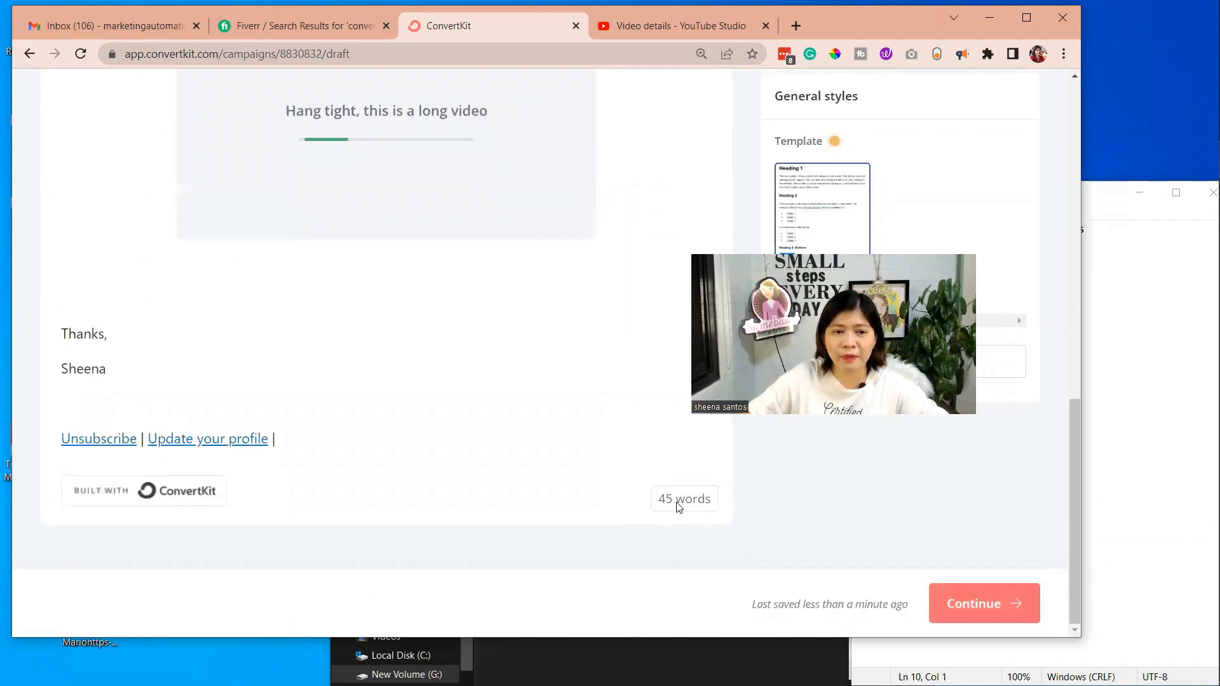
scroll(390, 349, up, 4)
scroll(583, 361, down, 3)
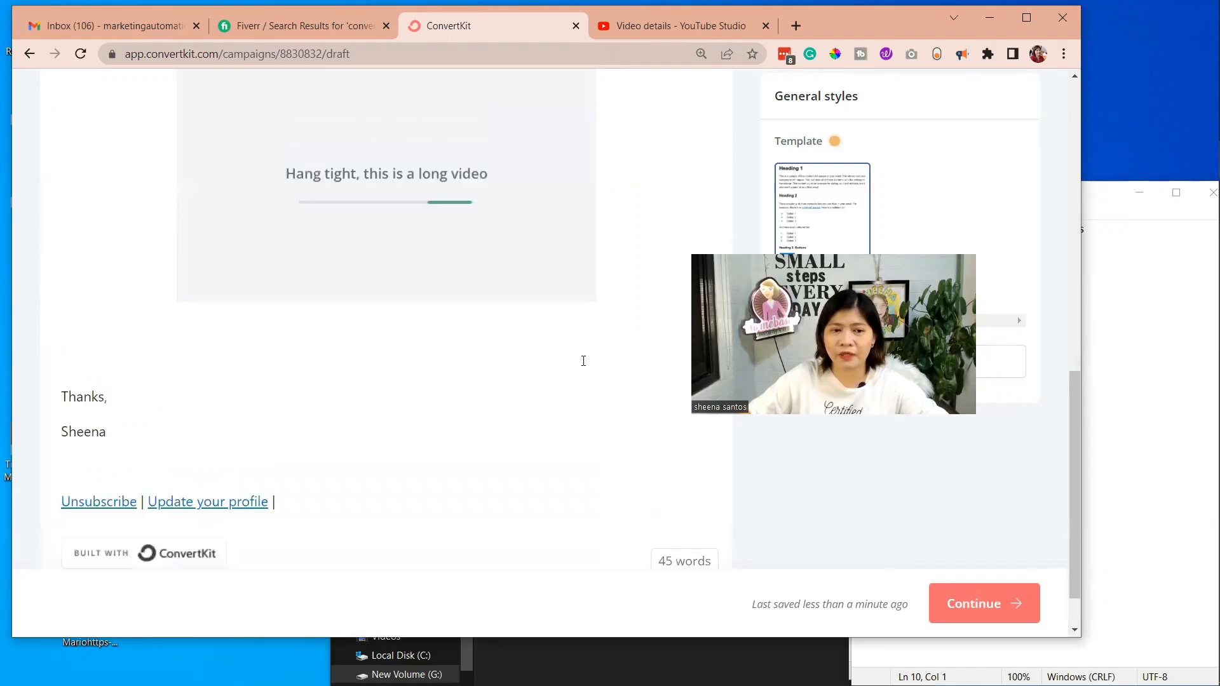
scroll(584, 361, up, 2)
scroll(576, 360, down, 3)
scroll(574, 359, up, 6)
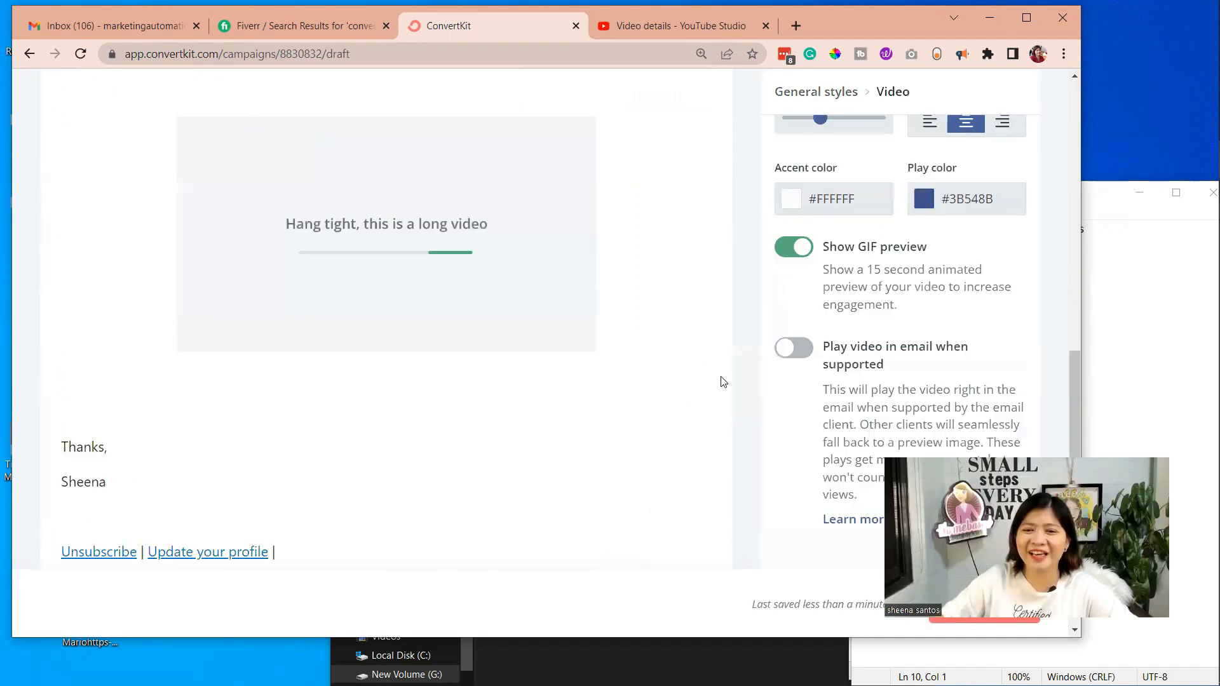
Insert a layout block between the questions sentence and the video block
scroll(722, 382, down, 1)
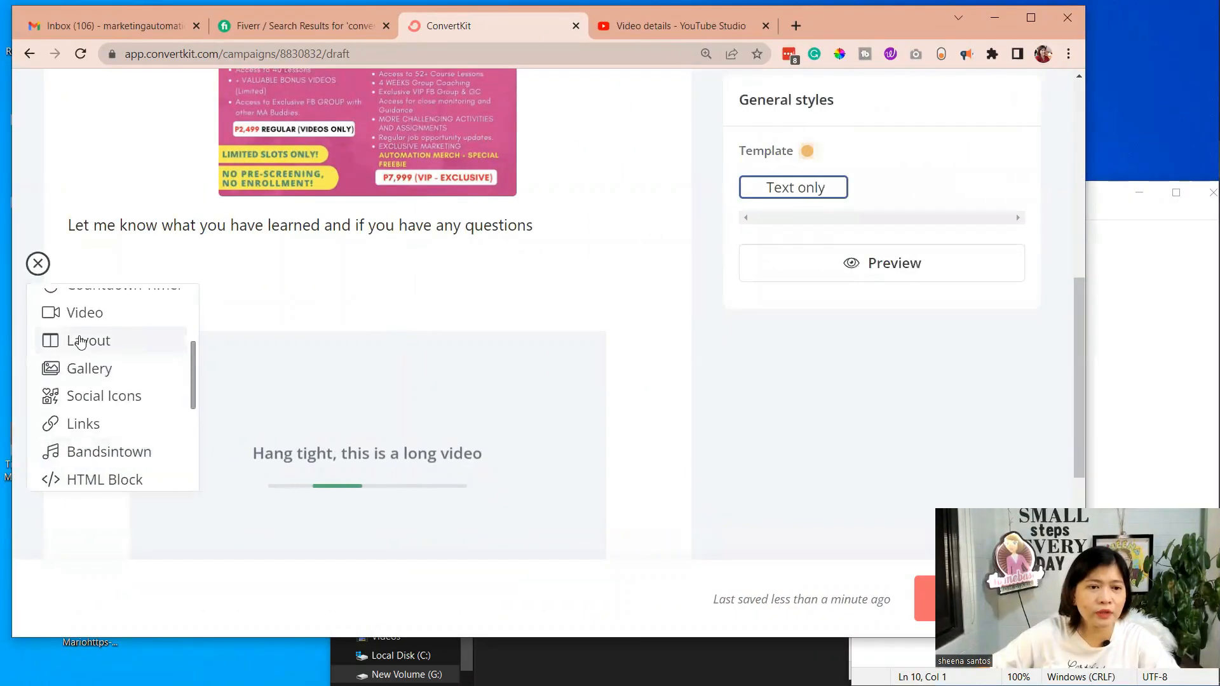
click(79, 341)
scroll(612, 289, up, 3)
scroll(551, 286, down, 1)
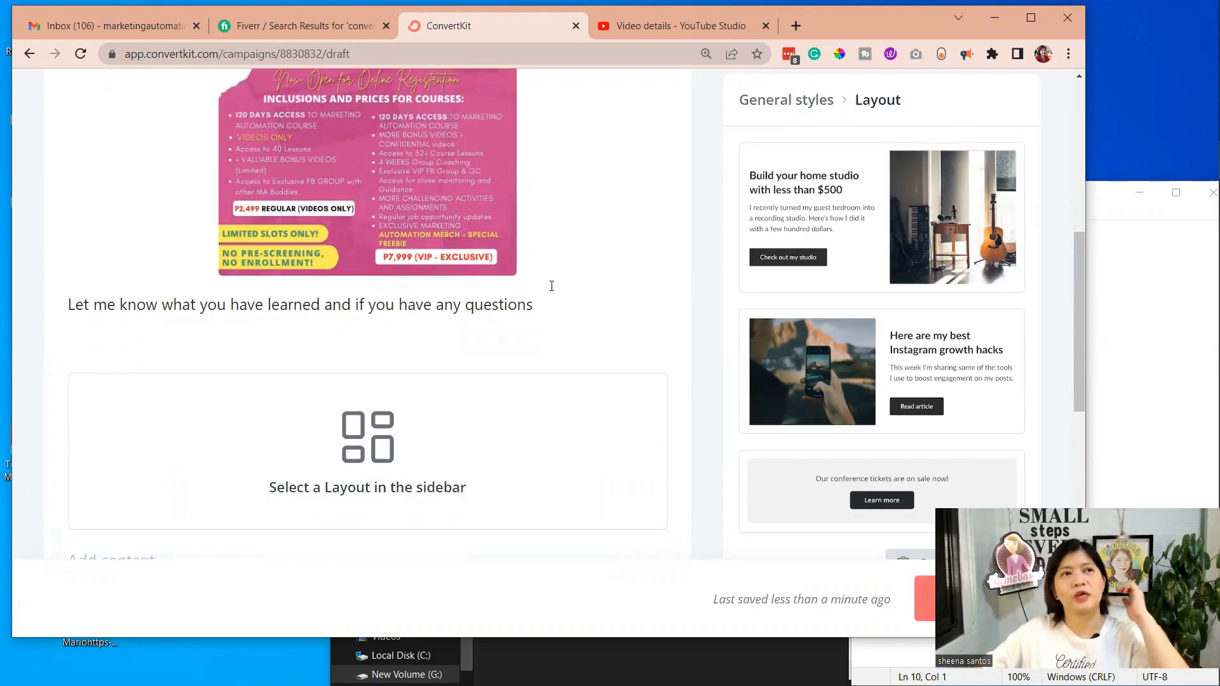
scroll(552, 285, down, 3)
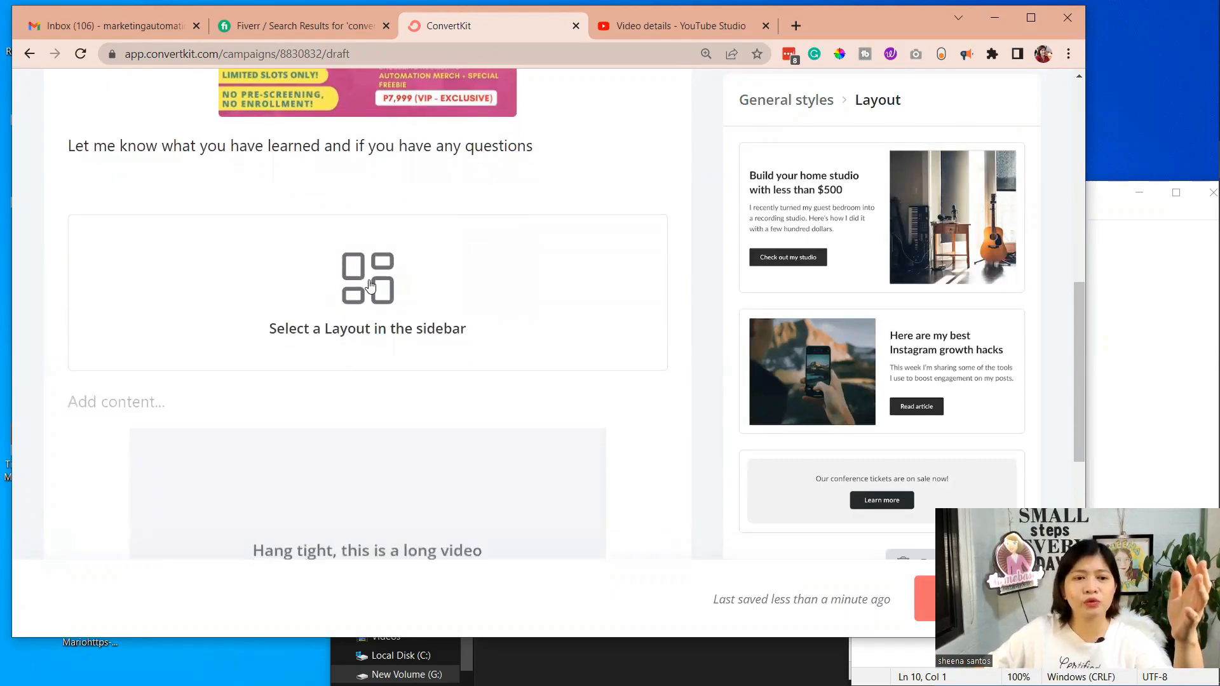
scroll(370, 286, down, 2)
scroll(371, 285, up, 3)
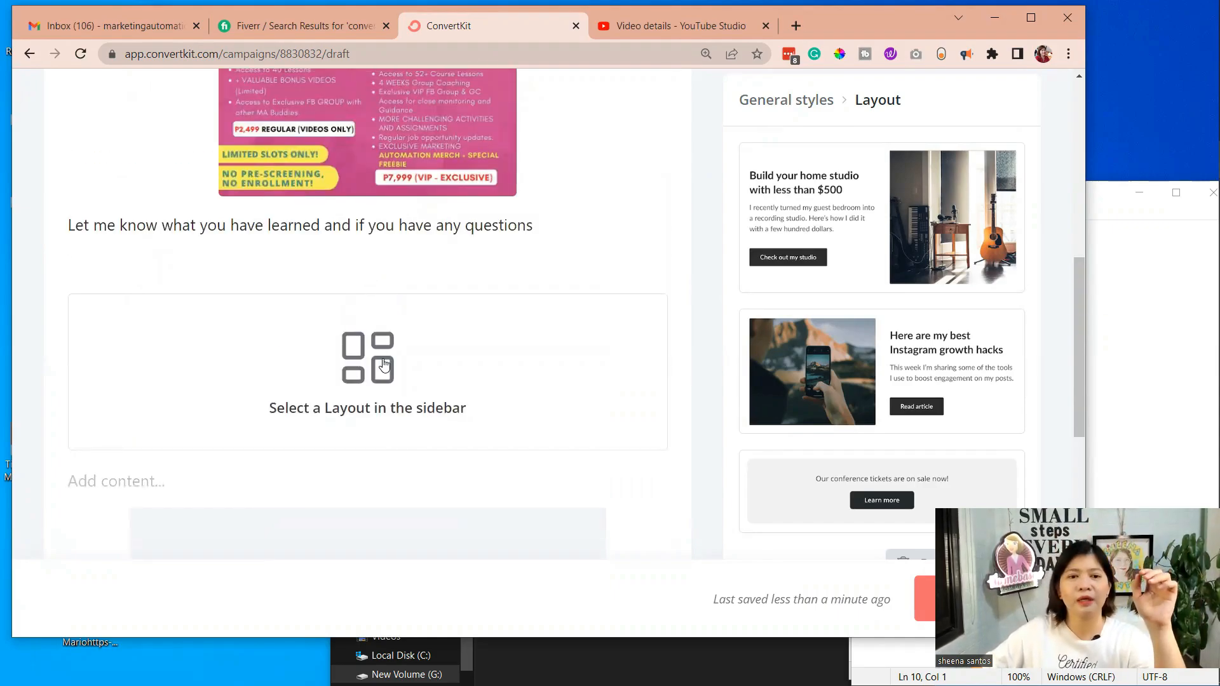
scroll(378, 357, down, 1)
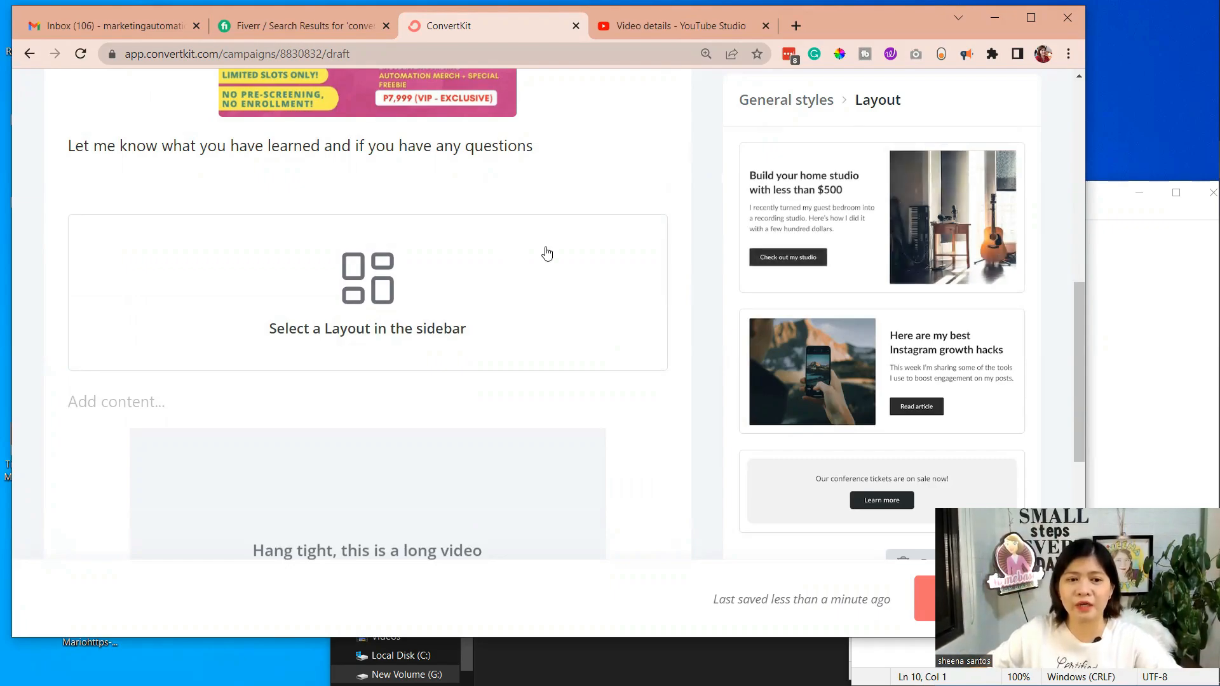
scroll(356, 318, down, 5)
scroll(413, 336, up, 3)
Delete the video block from the email
click(512, 330)
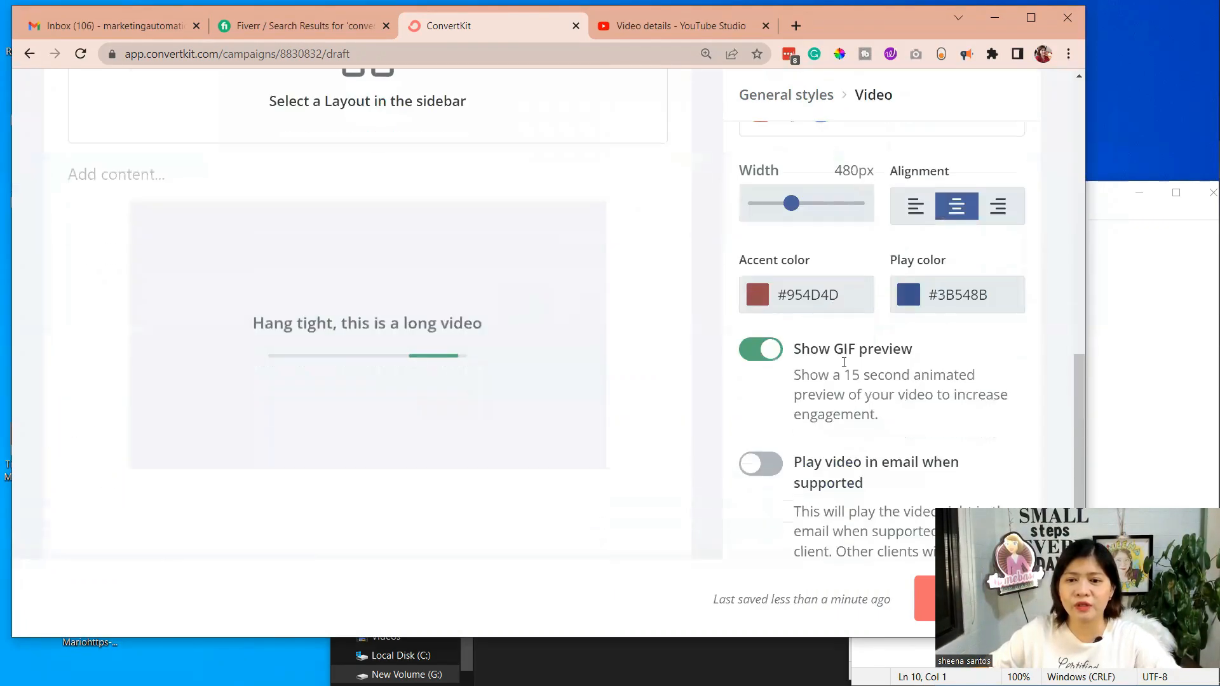
scroll(512, 330, down, 4)
Apply the "Build your home studio with less than $500" design, with text and button beside an image, to the layout block
scroll(951, 386, down, 5)
click(976, 466)
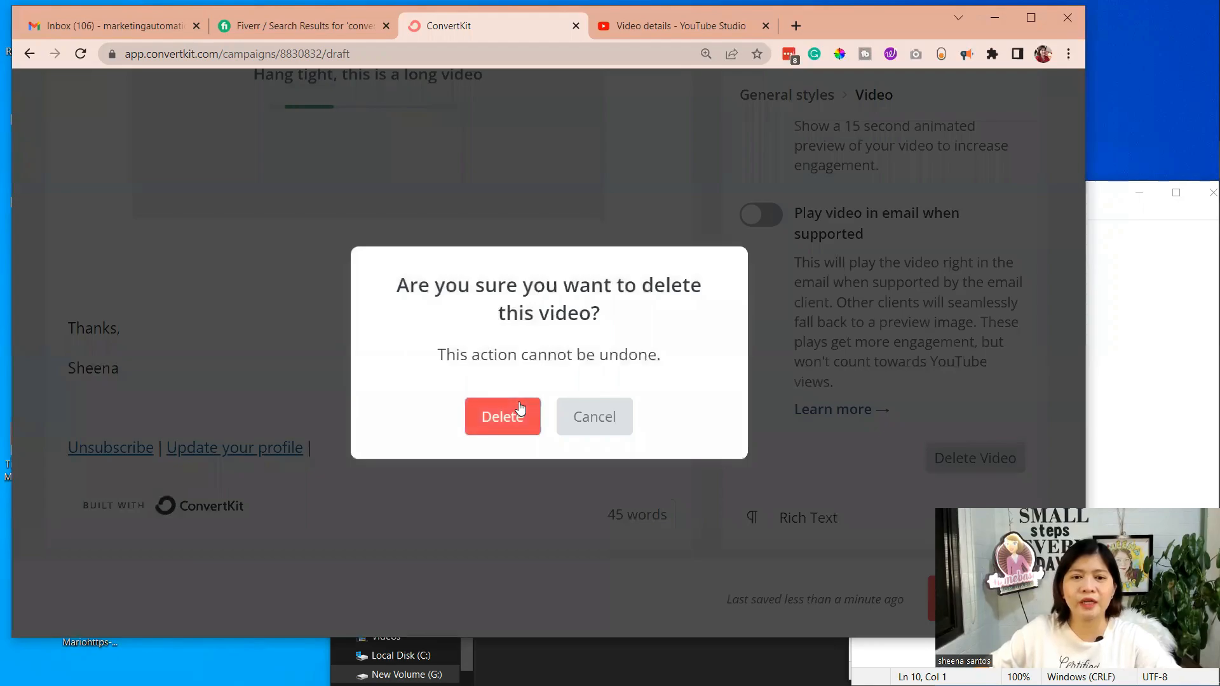
click(517, 410)
scroll(883, 305, down, 5)
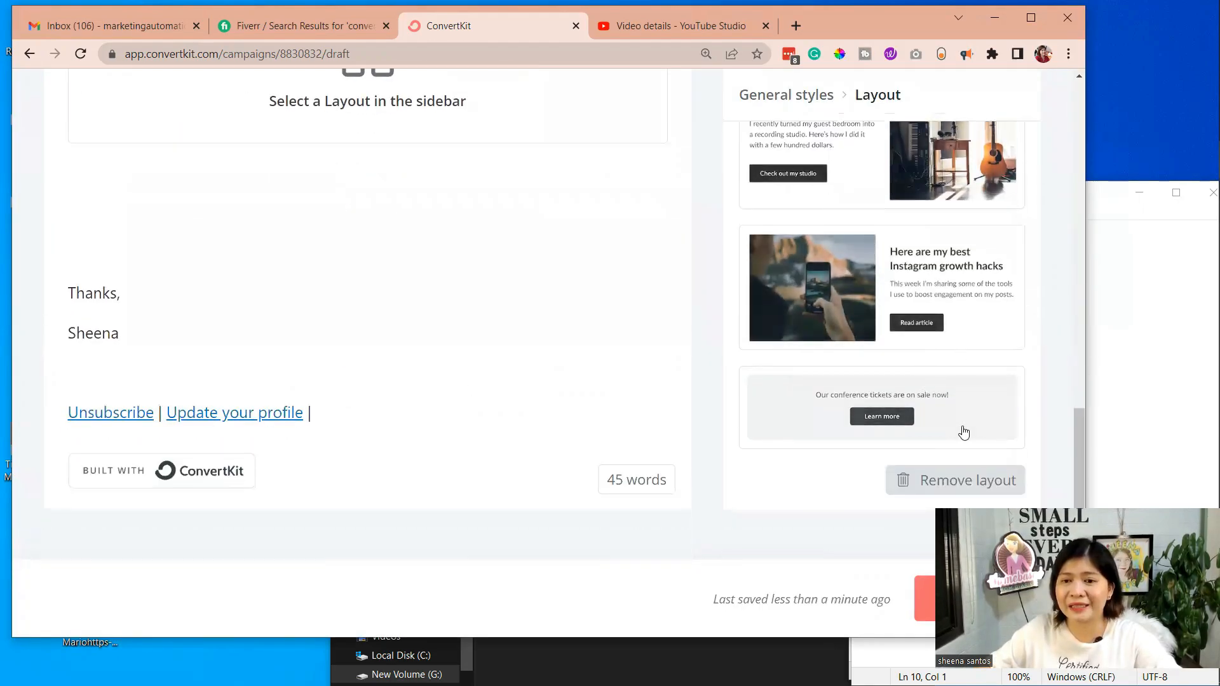
scroll(956, 422, up, 3)
click(888, 228)
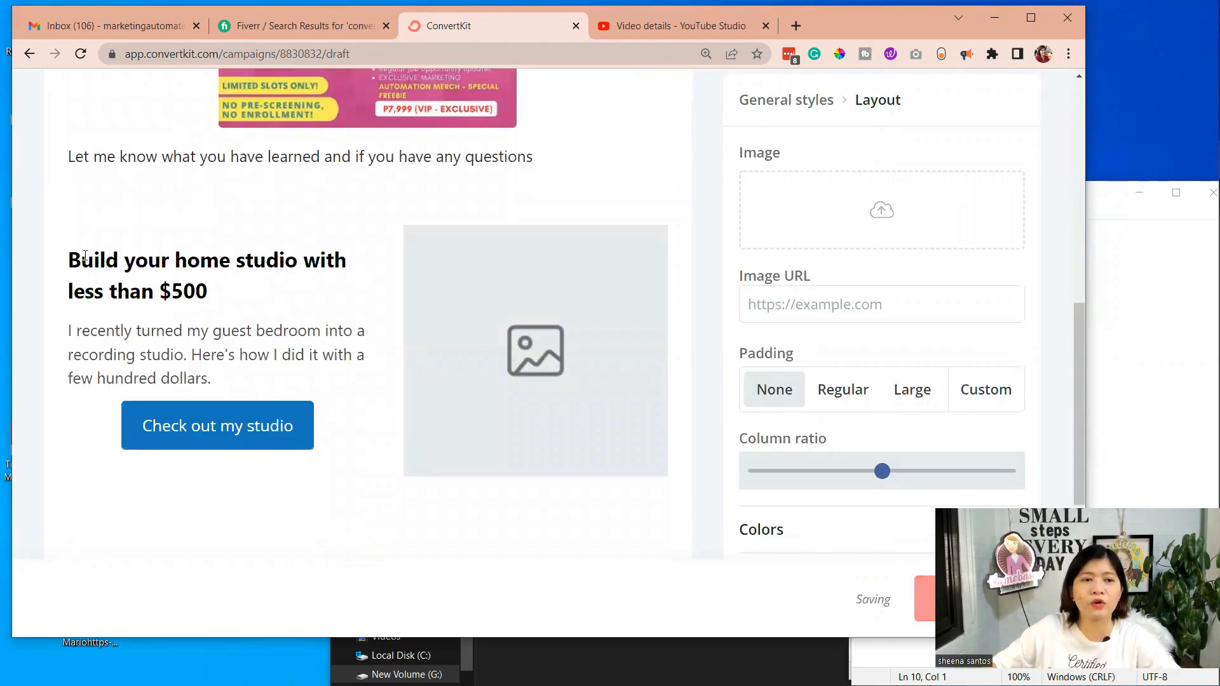
Fill the layout's image placeholder with an Unsplash photo of hands over cups beside paper bags and coffee
drag(68, 257, 209, 291)
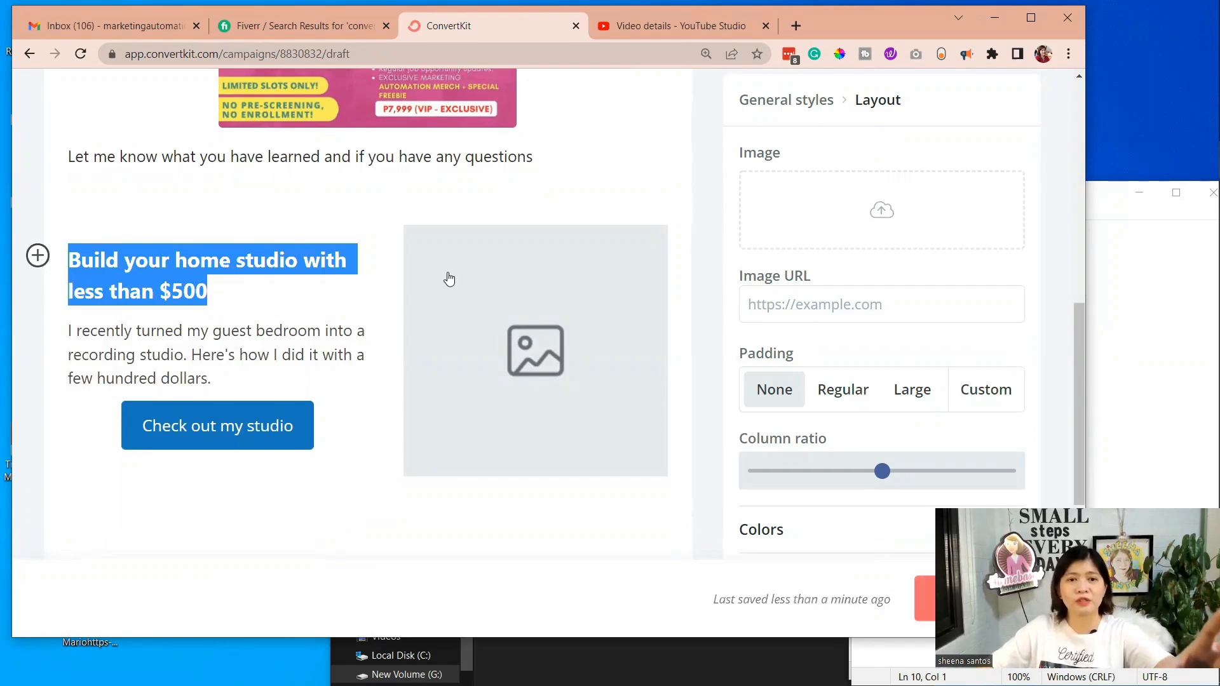
click(555, 343)
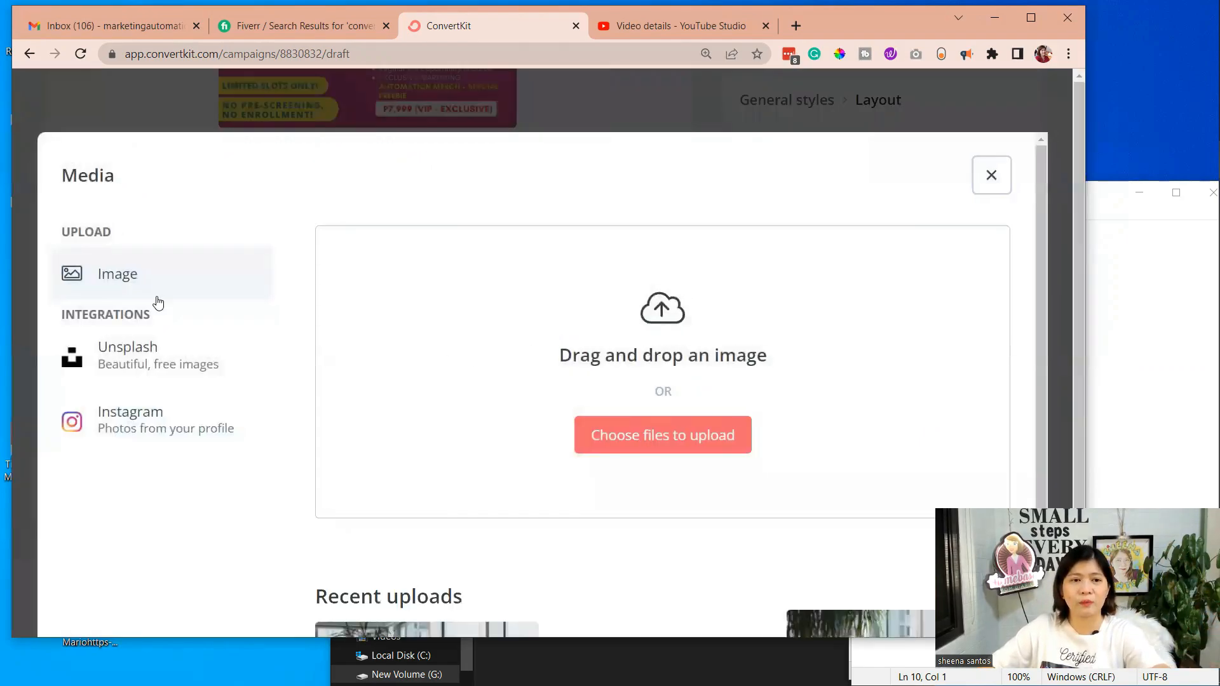
click(111, 353)
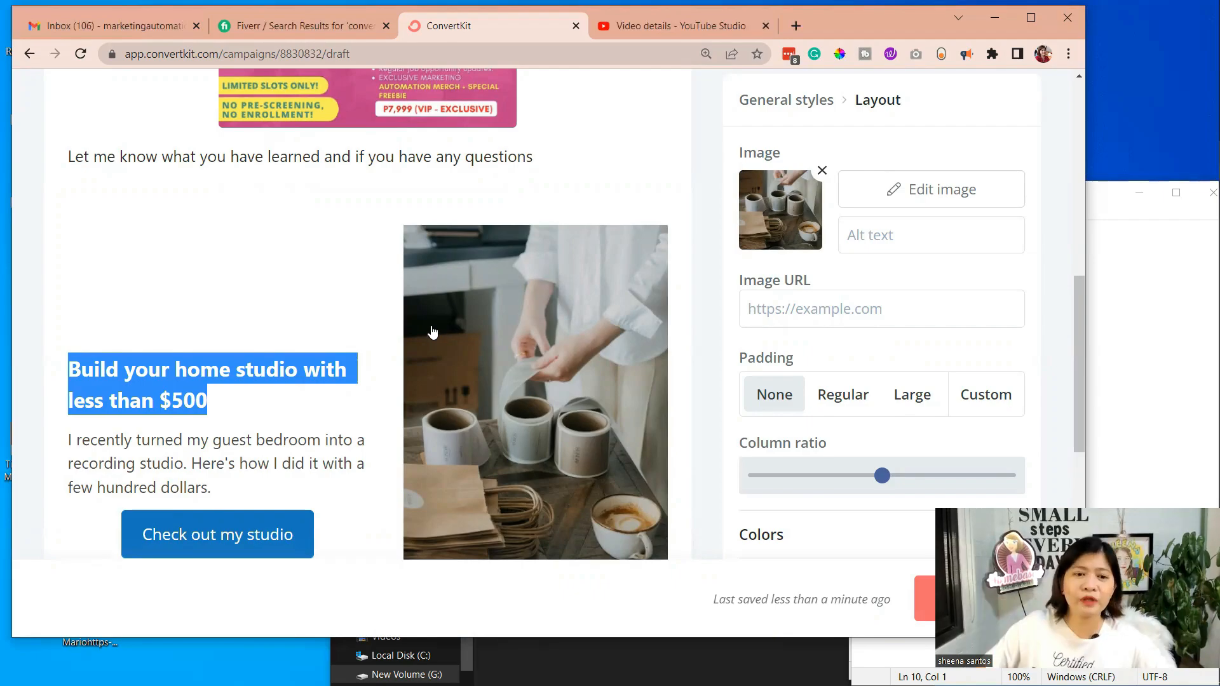
scroll(470, 336, down, 5)
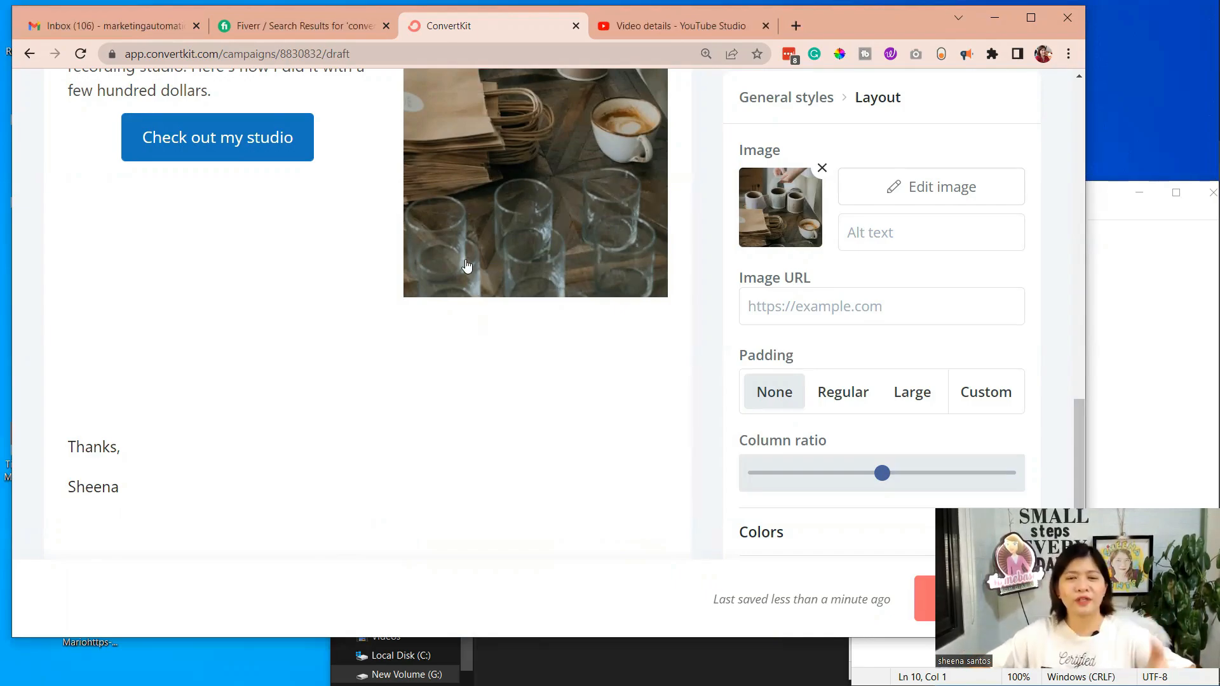
scroll(468, 329, up, 1)
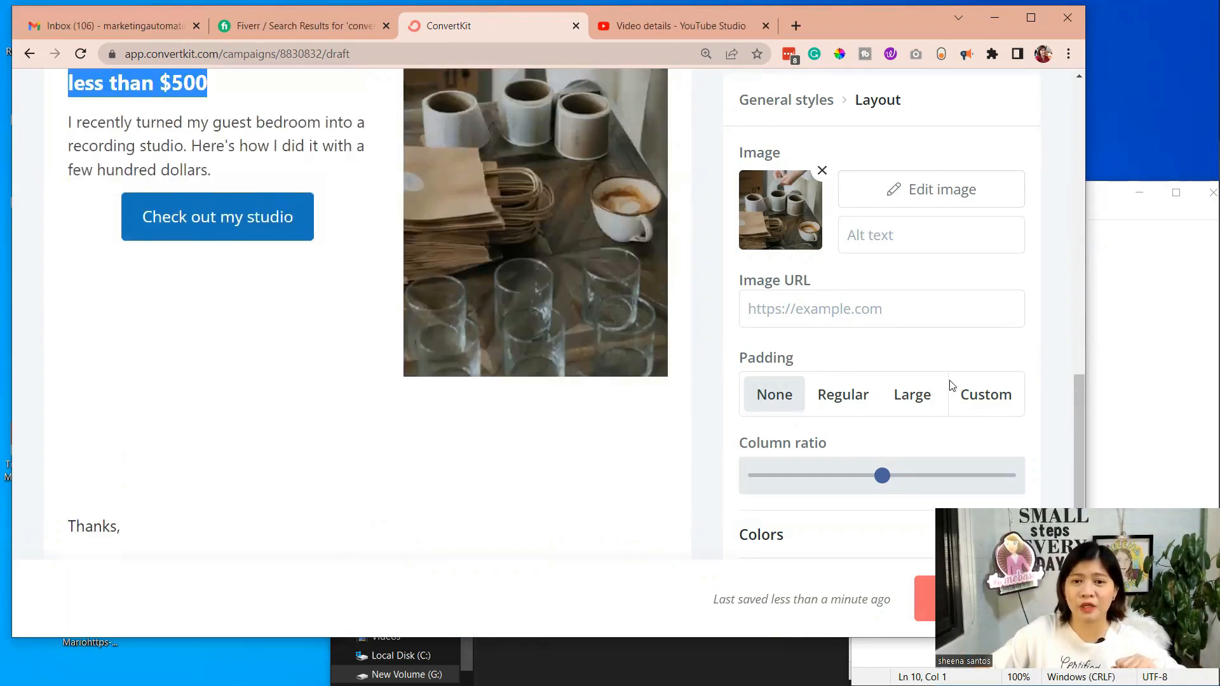
Set the layout block's padding to Large and shift its column ratio to give the text more width than the image
scroll(381, 256, up, 6)
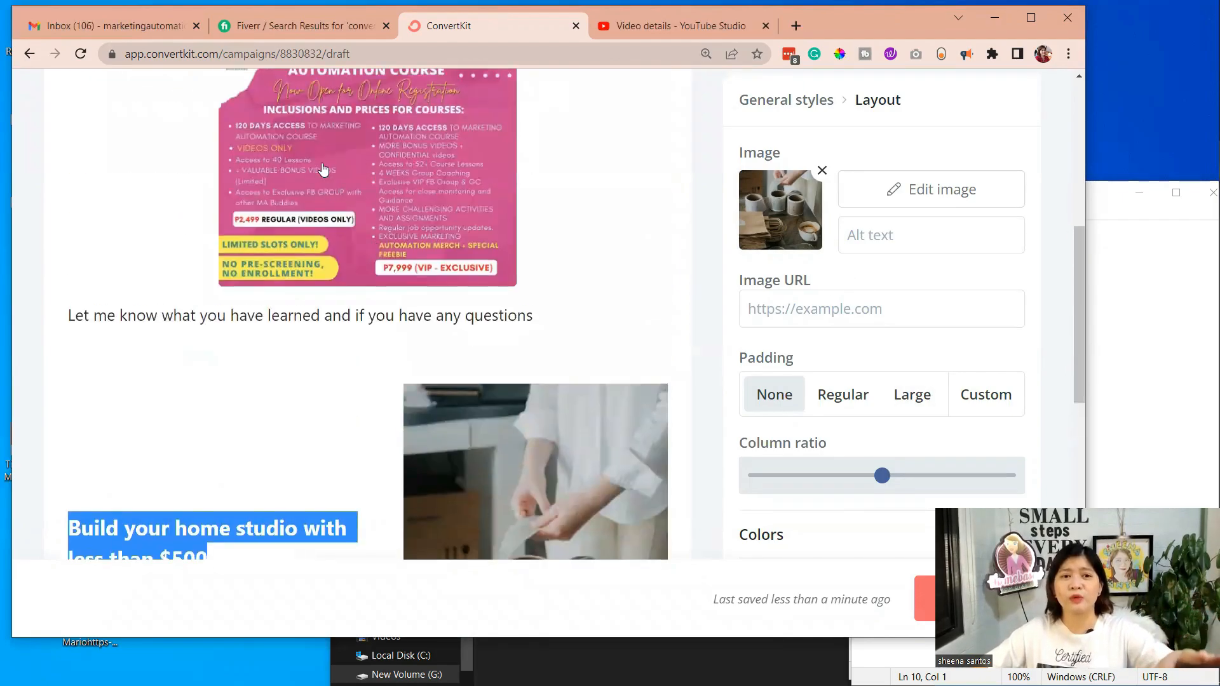
scroll(343, 475, down, 8)
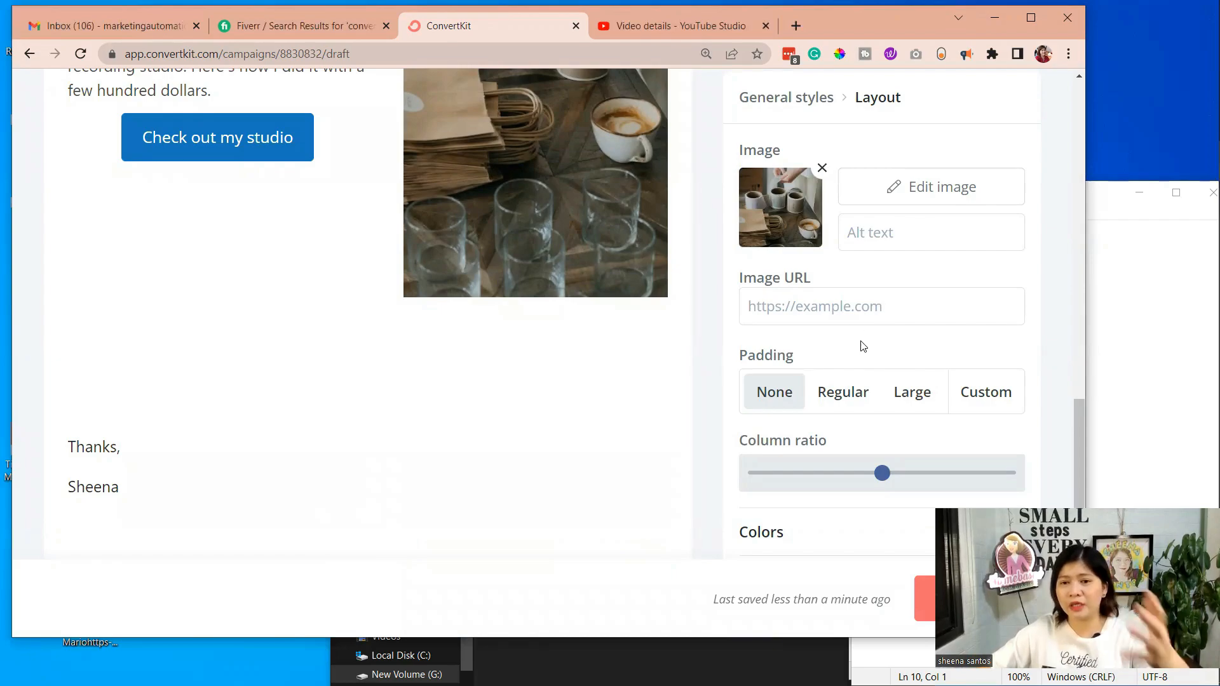
click(842, 392)
click(911, 392)
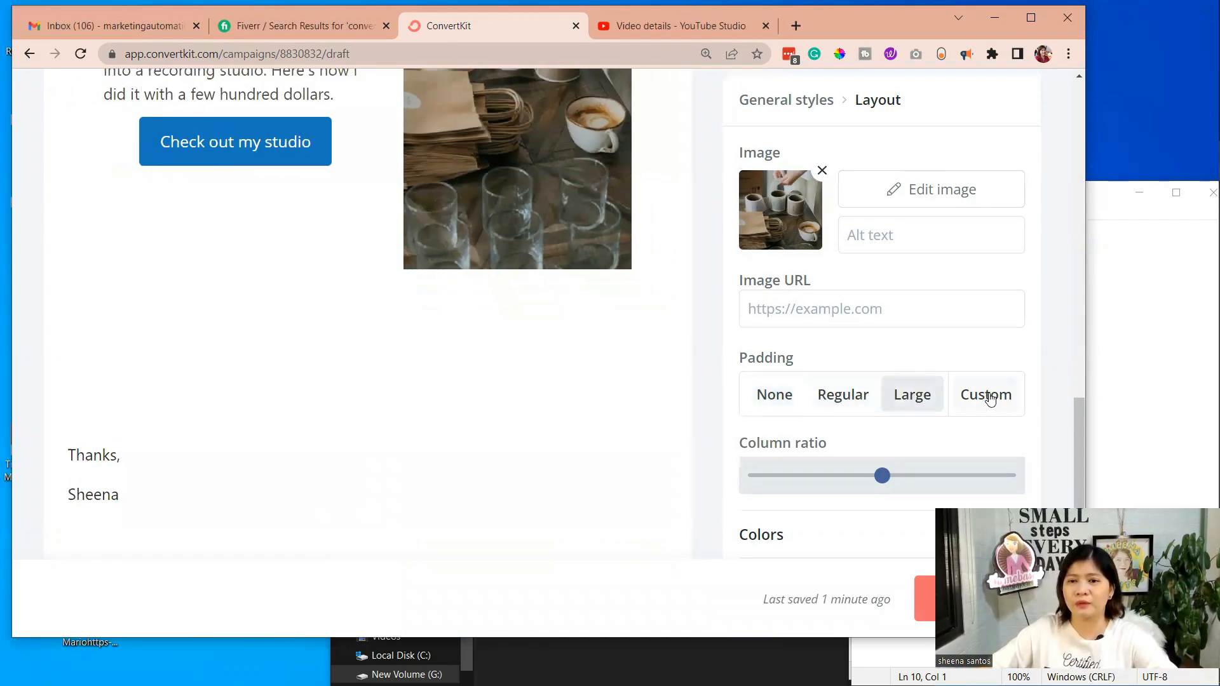
click(989, 398)
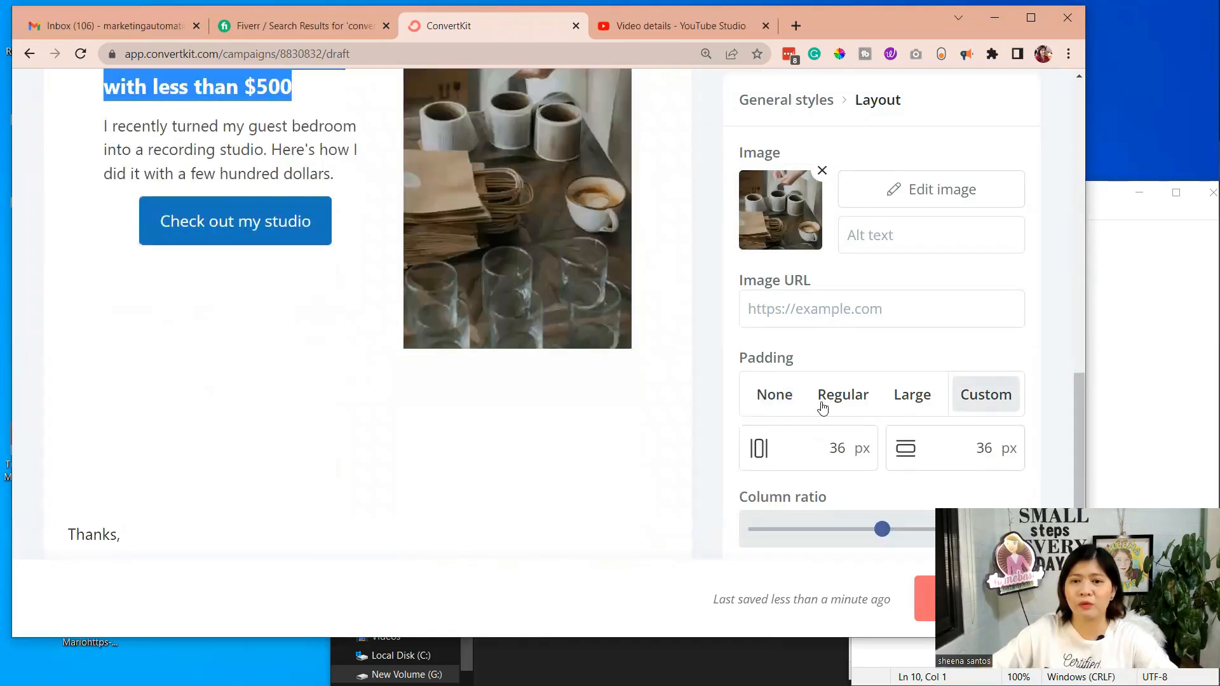
click(911, 394)
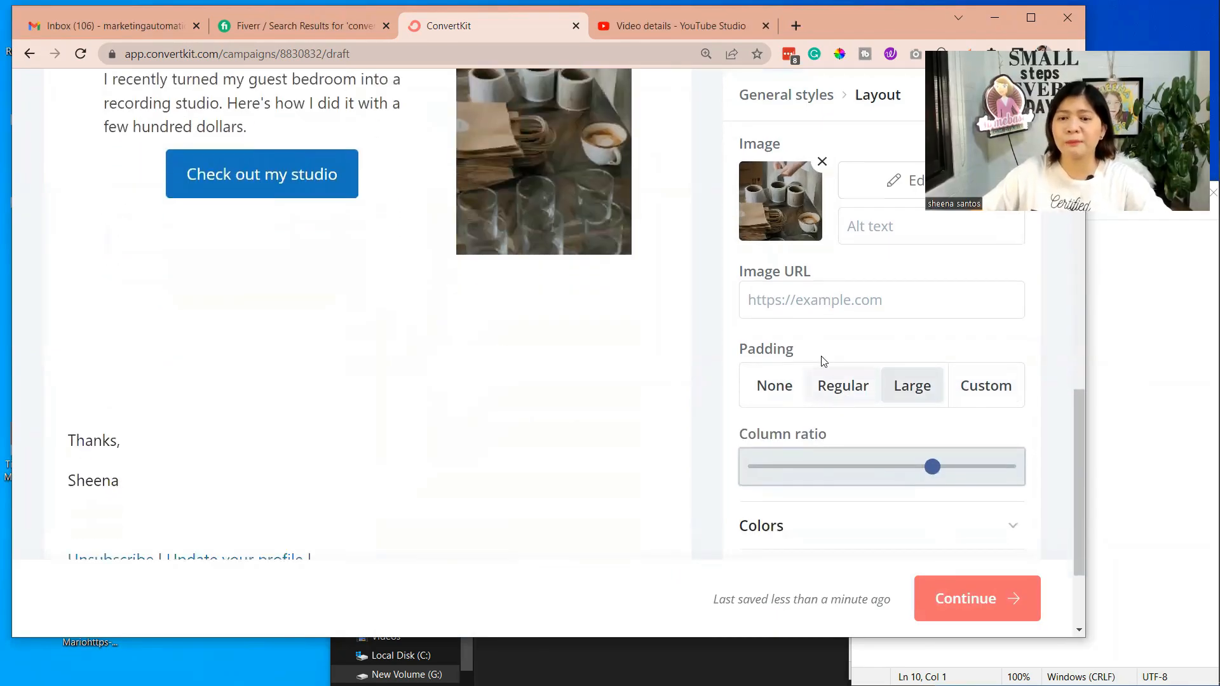
Set the layout's heading color to red #CA2F31
scroll(911, 426, down, 2)
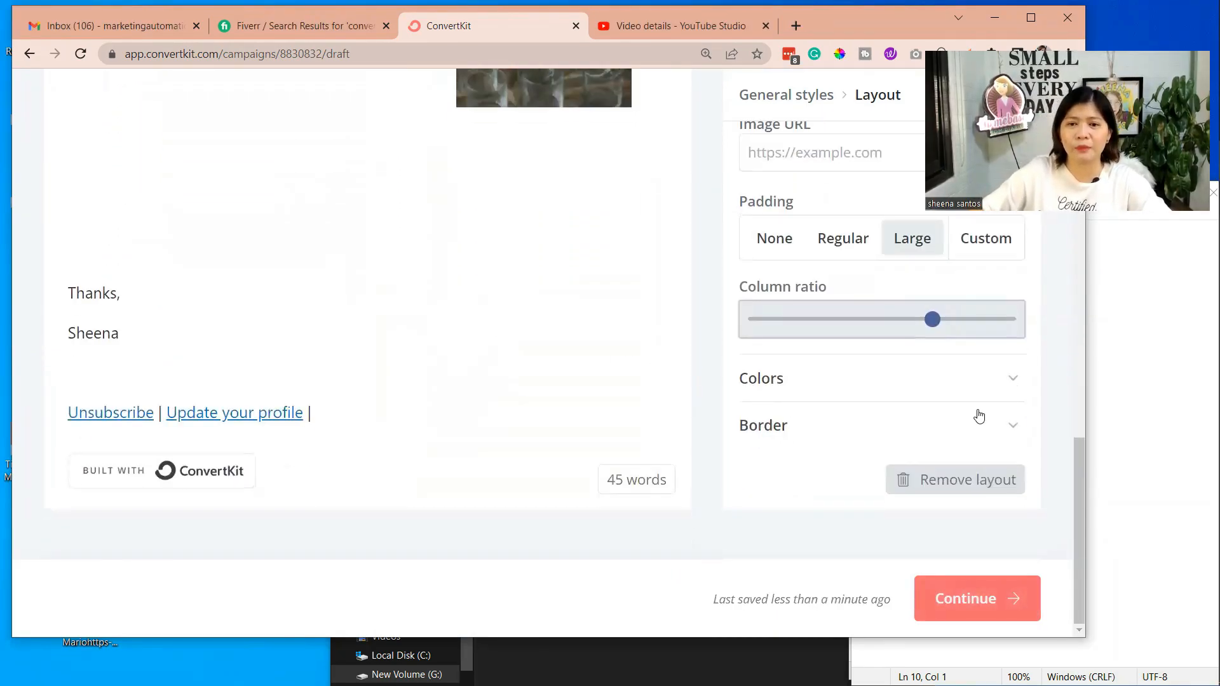
click(1002, 381)
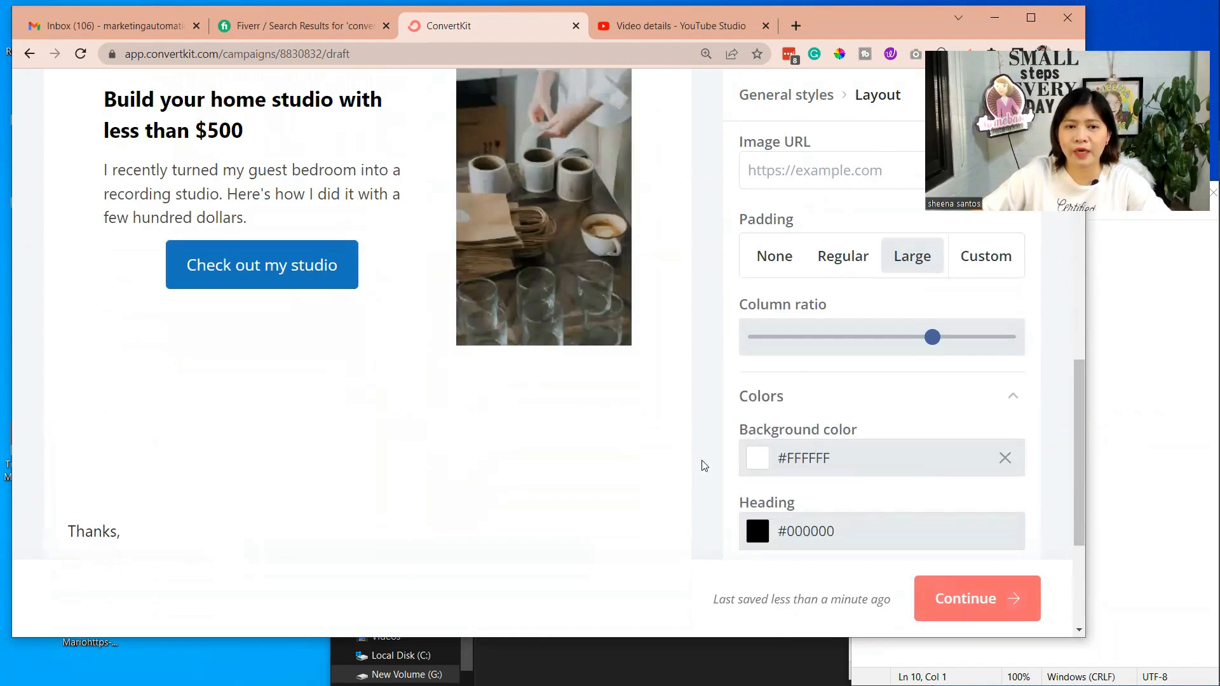
triple_click(247, 133)
click(791, 531)
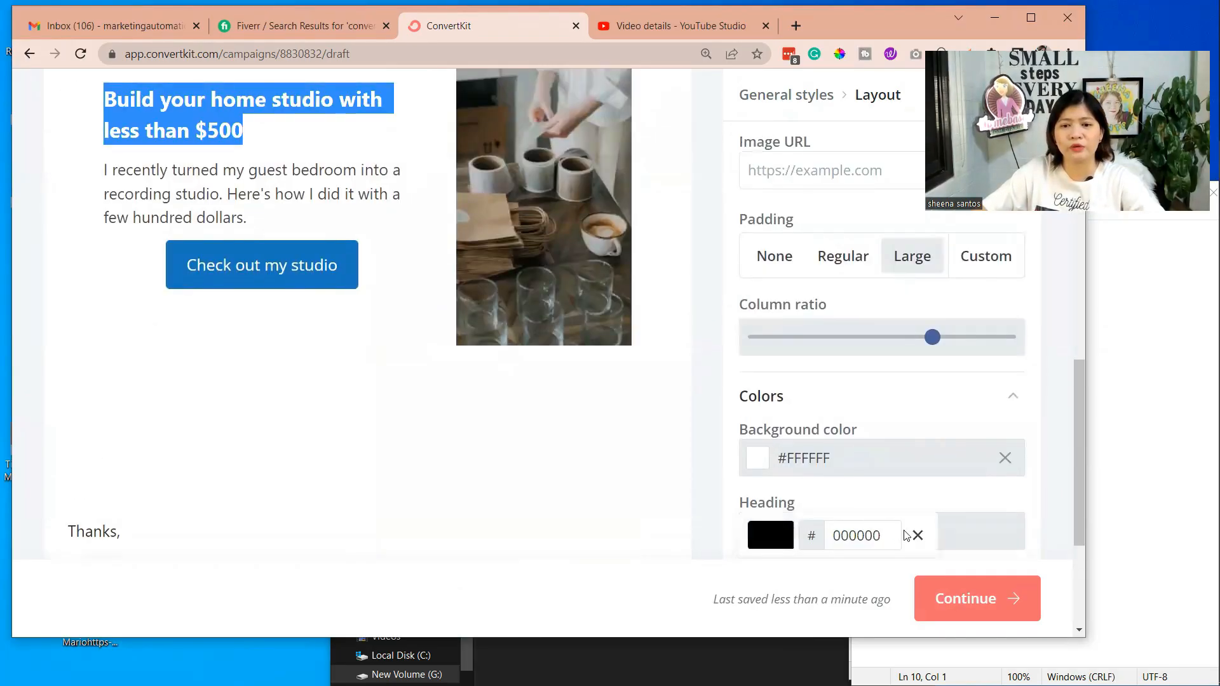
scroll(904, 529, down, 1)
click(910, 497)
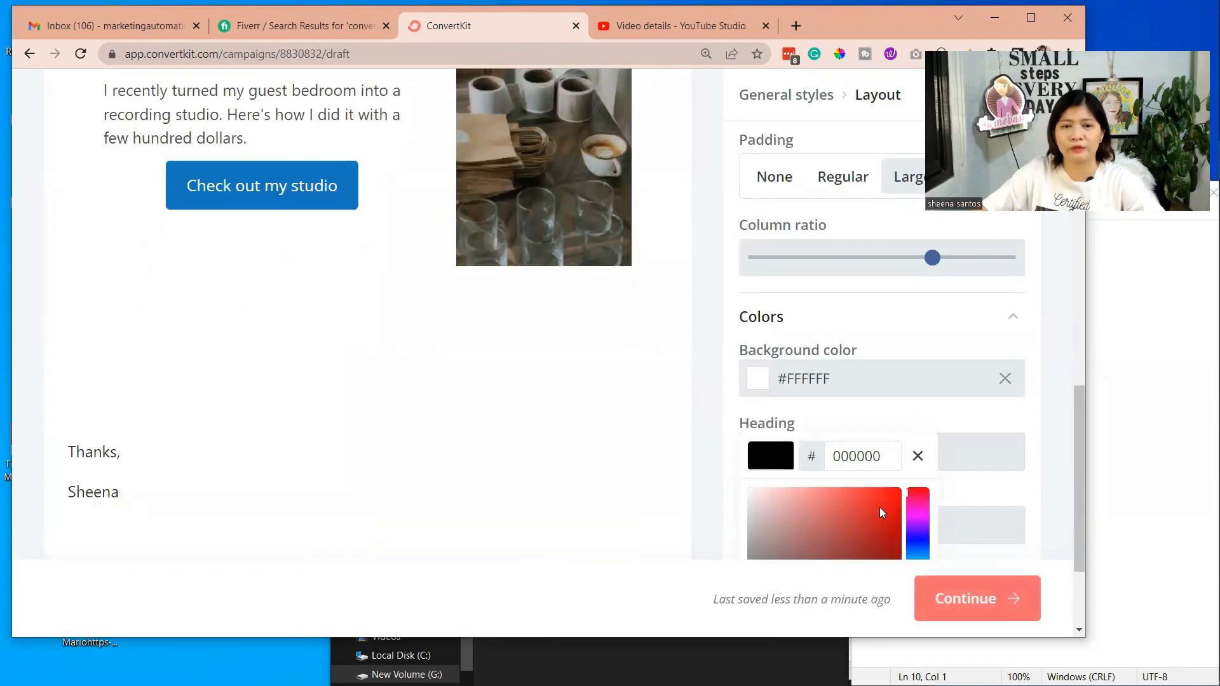
click(865, 521)
scroll(275, 286, up, 3)
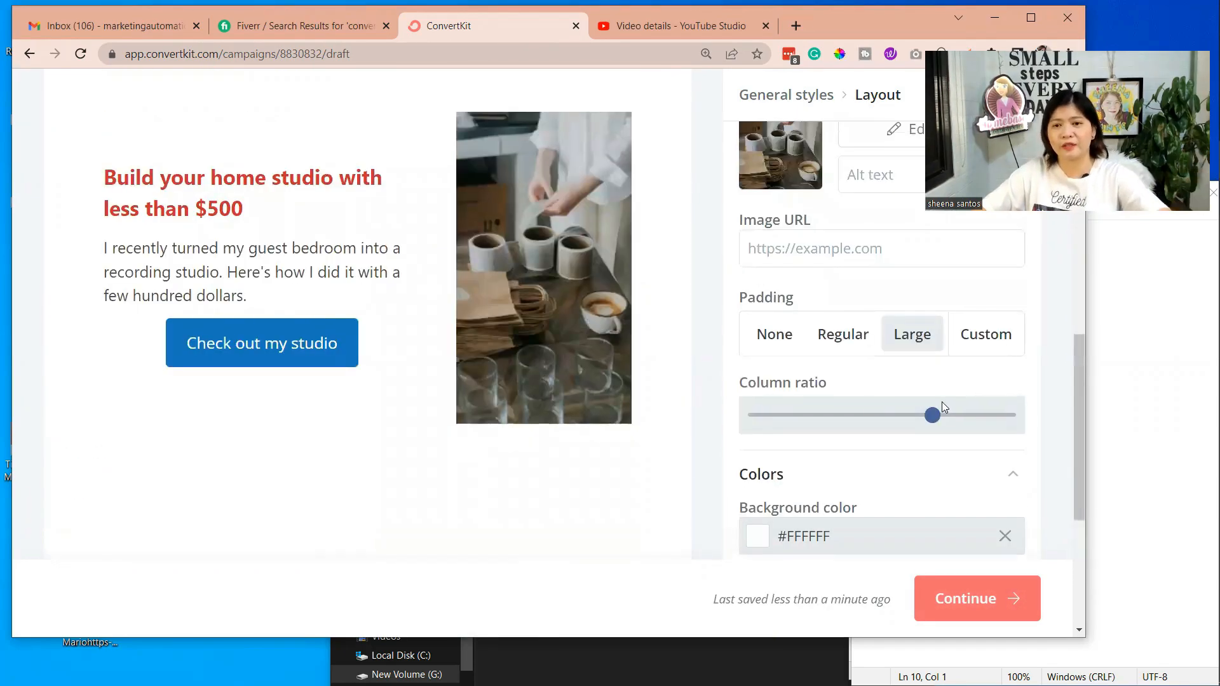
scroll(942, 407, down, 3)
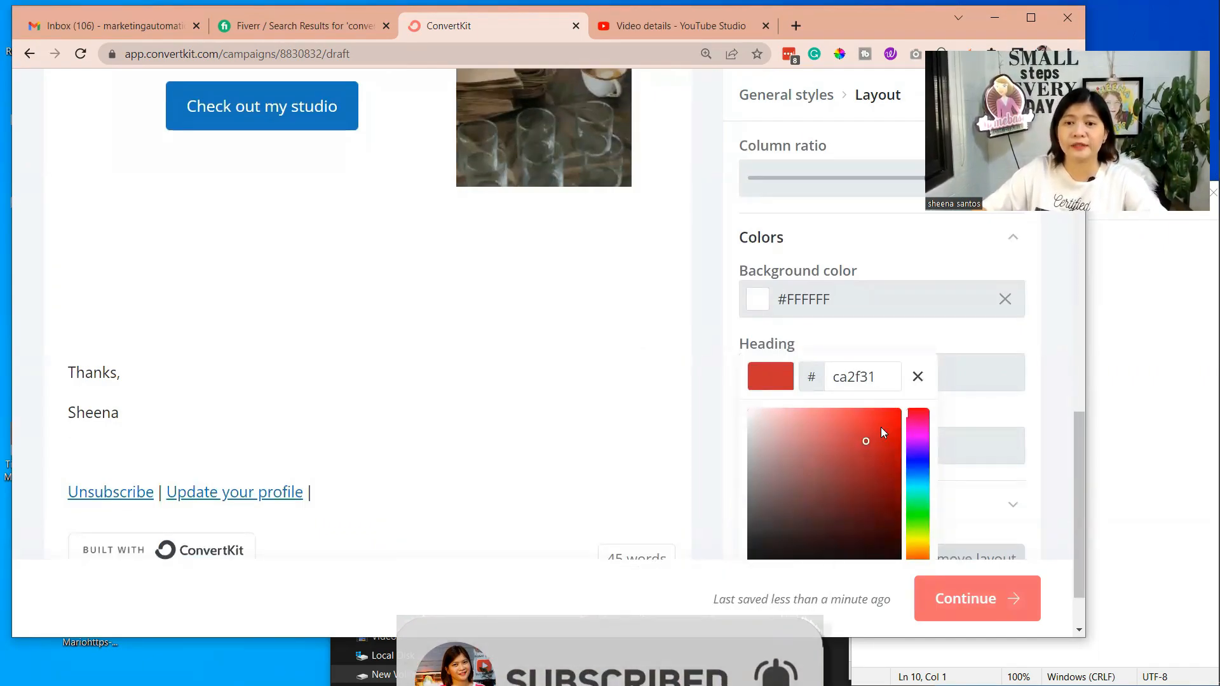
scroll(881, 432, down, 1)
click(916, 300)
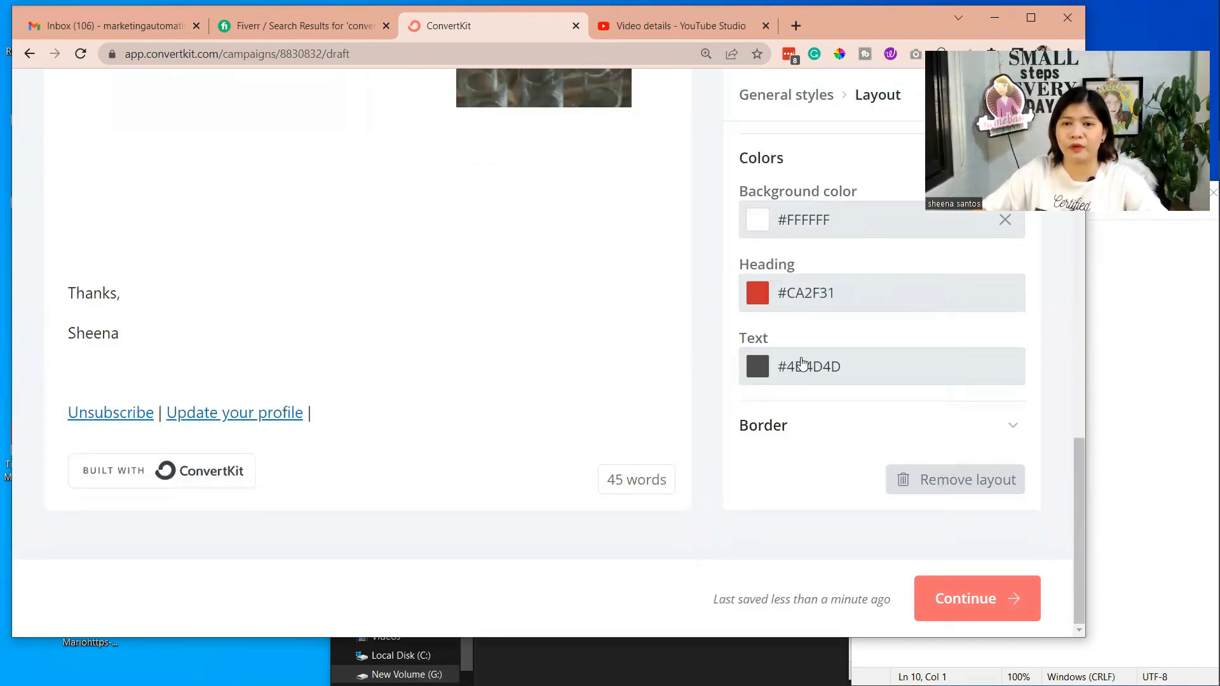
Set the layout's text color to dark blue #091584
scroll(801, 363, up, 3)
scroll(803, 445, down, 2)
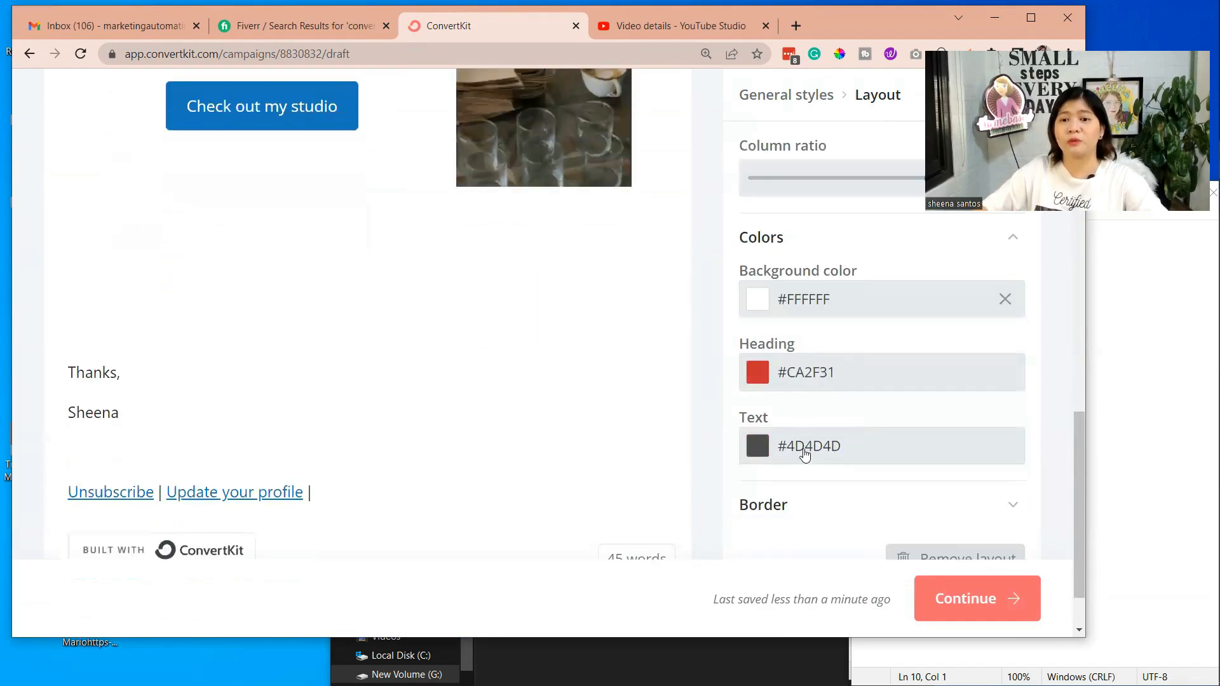
click(805, 454)
scroll(828, 475, down, 1)
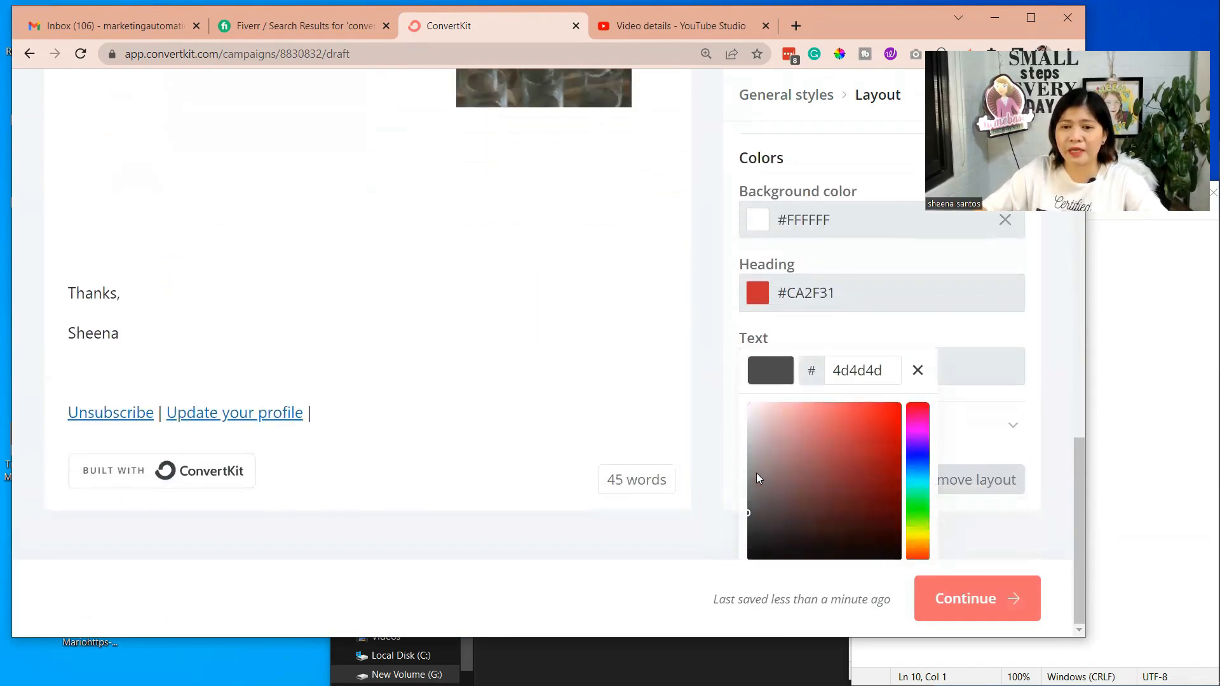
drag(756, 478, 762, 490)
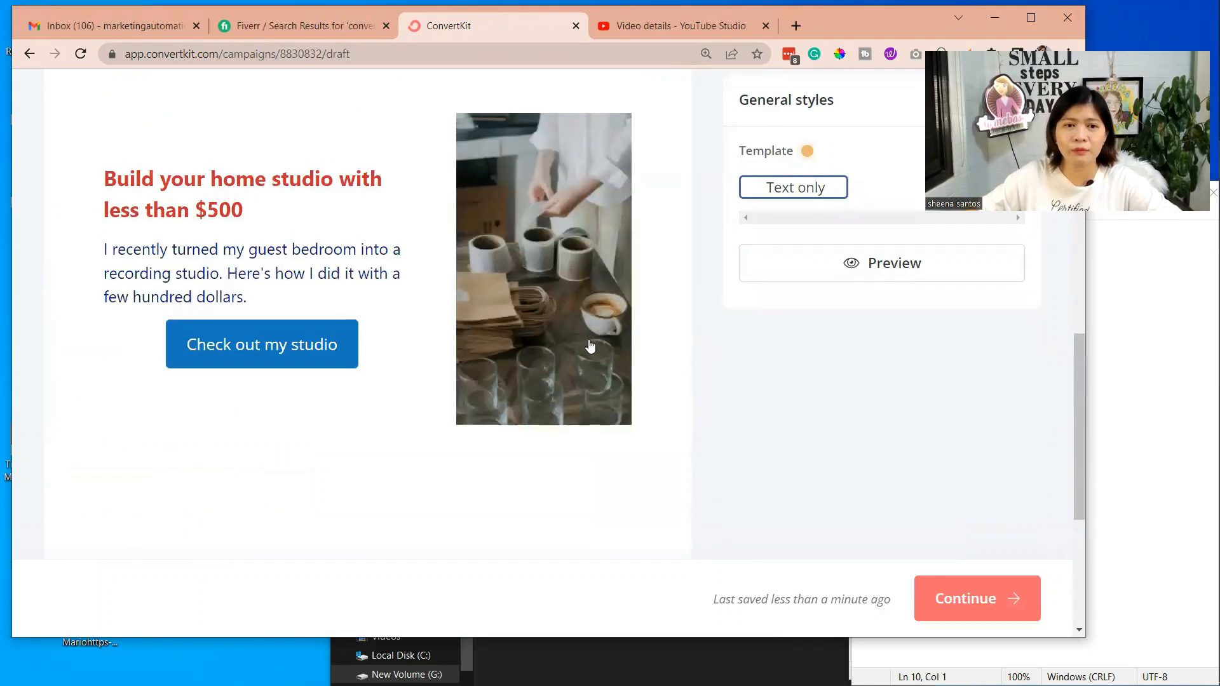
scroll(591, 346, up, 1)
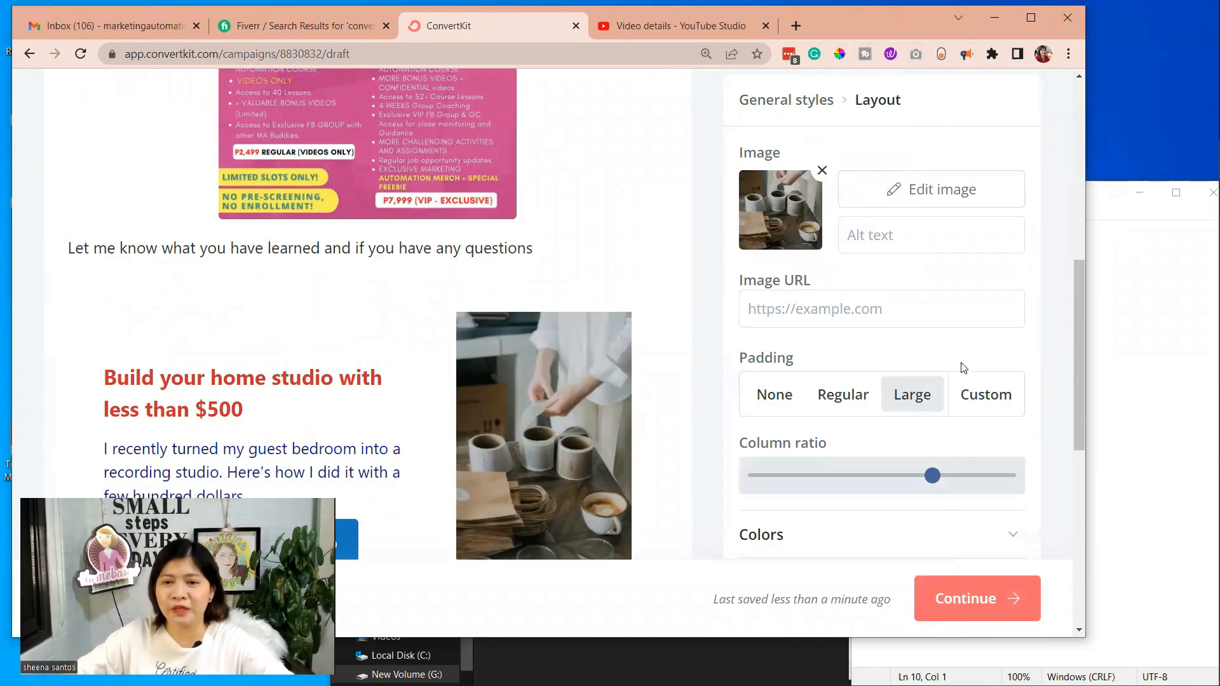
Review the composed draft and its additional options, and advance the broadcast to the Share stage
scroll(953, 264, up, 7)
scroll(806, 248, up, 3)
scroll(811, 381, down, 12)
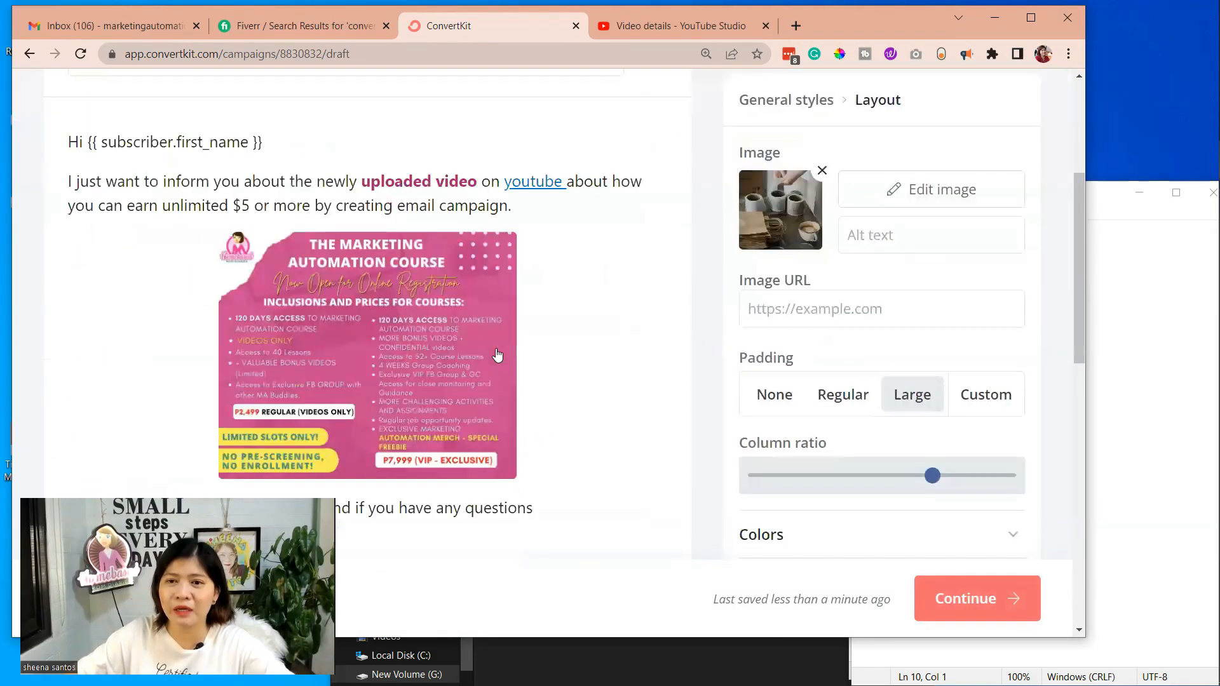
scroll(940, 416, down, 5)
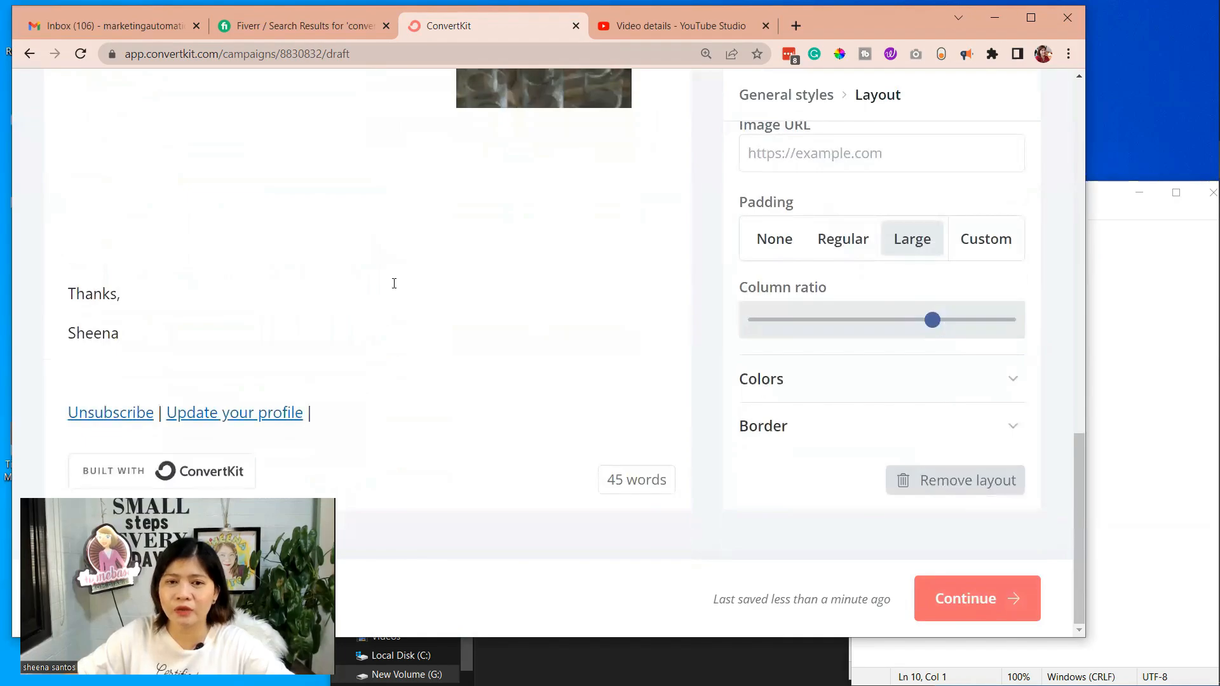
scroll(802, 204, up, 15)
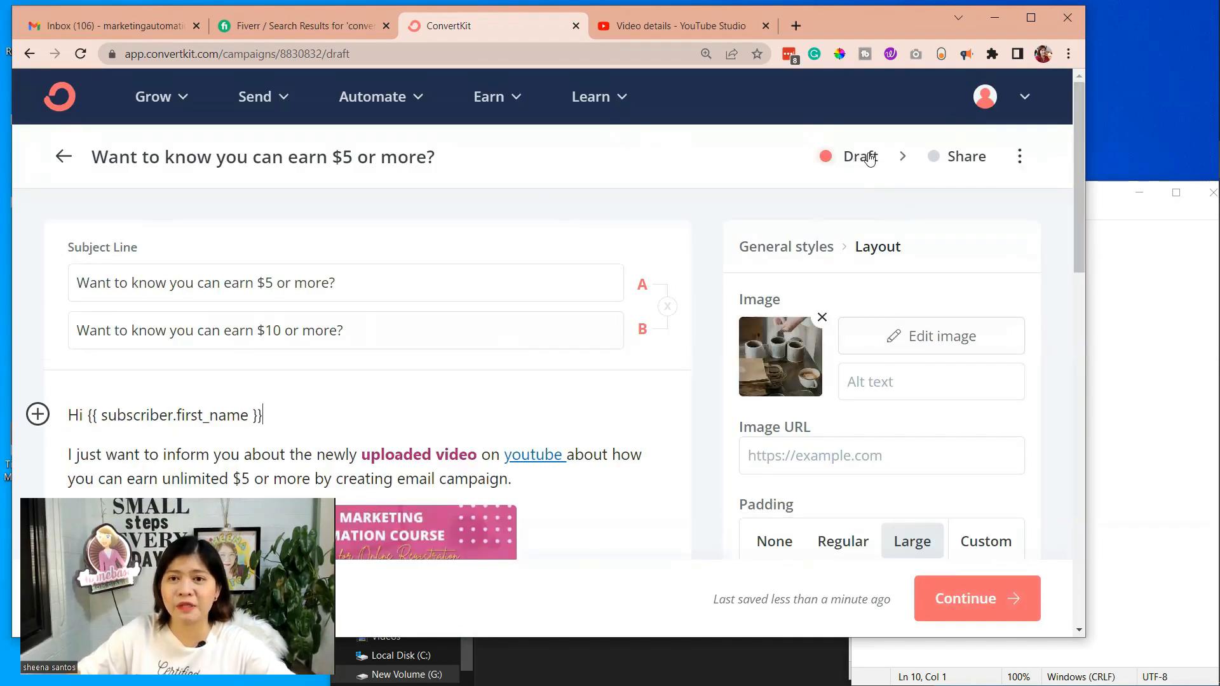
click(901, 160)
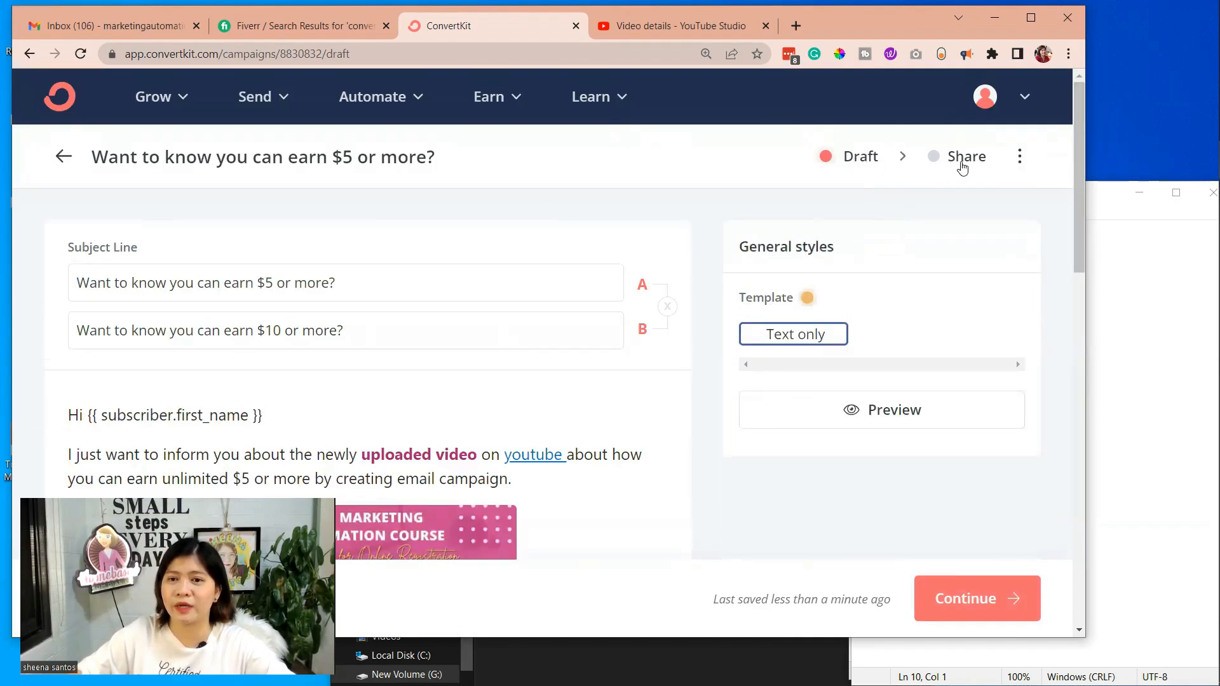
click(1019, 156)
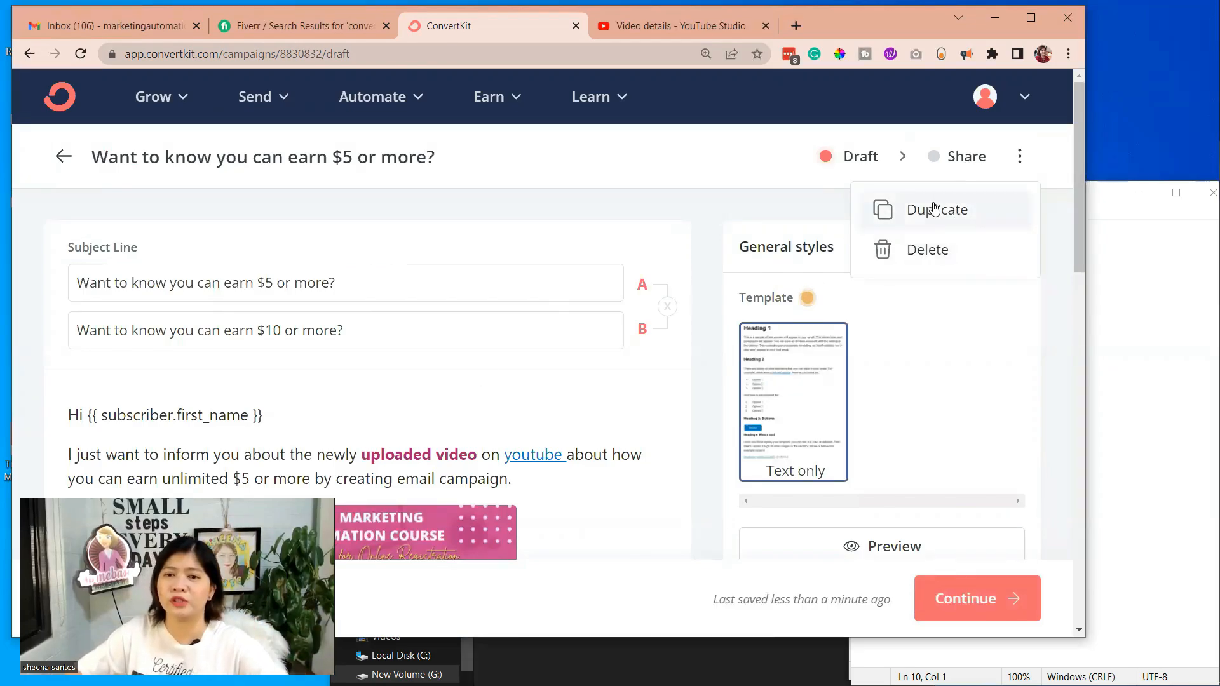
click(961, 158)
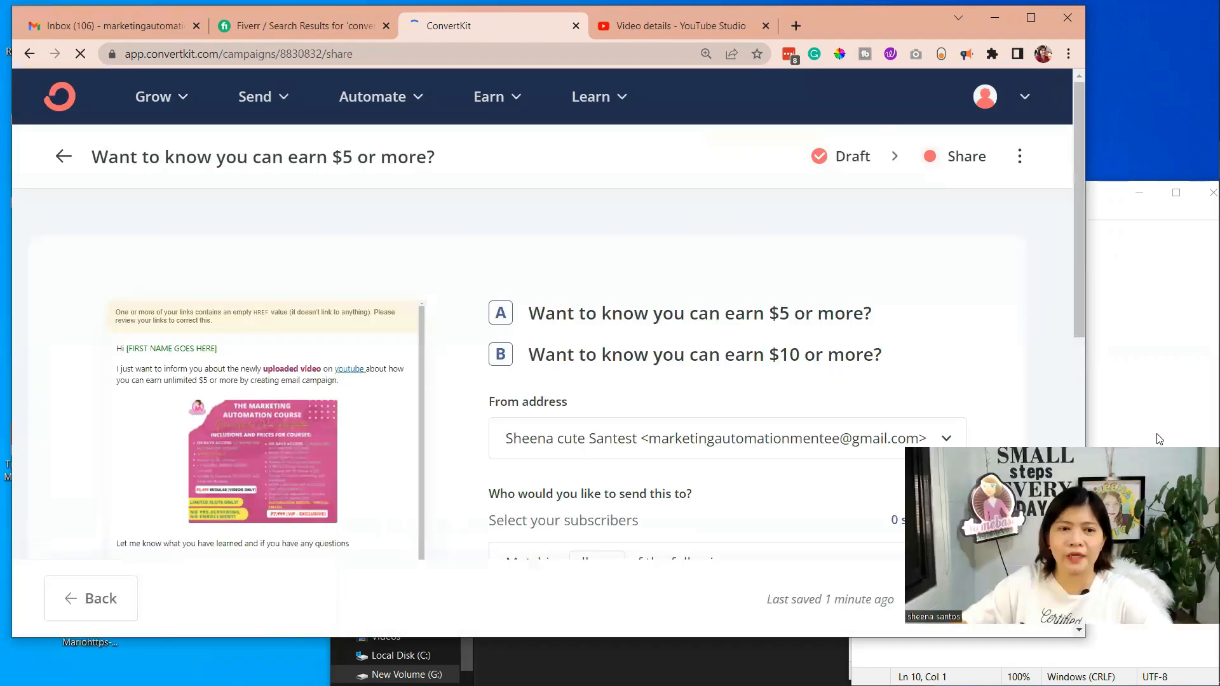
Examine the broadcast's A/B subject lines, from address and subscriber filter settings
scroll(460, 343, down, 5)
scroll(729, 251, up, 2)
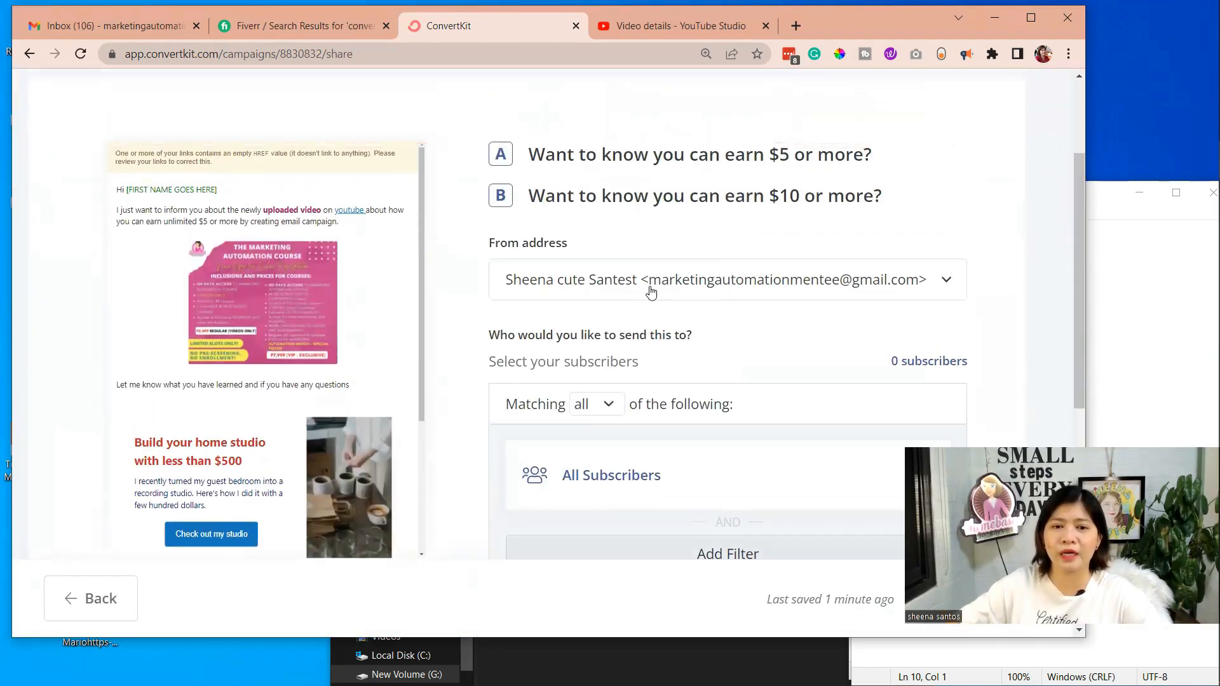
scroll(718, 394, down, 1)
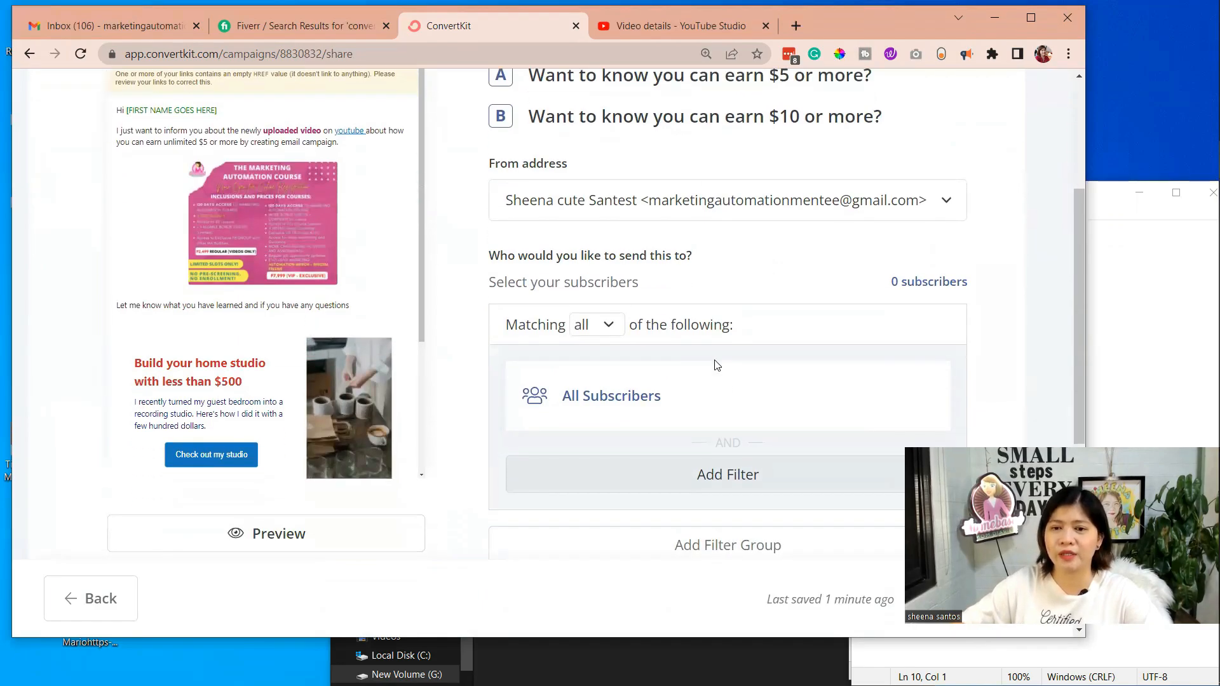
scroll(721, 368, up, 2)
scroll(721, 362, up, 2)
scroll(721, 368, down, 5)
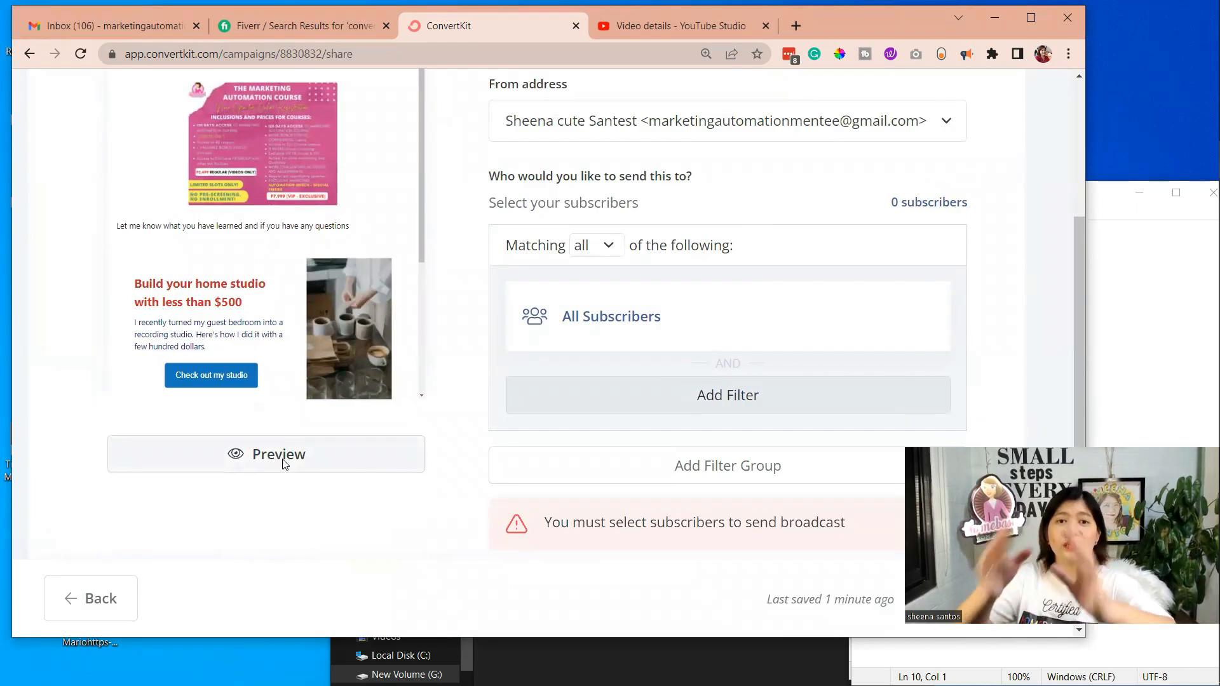
Open the full preview of the email and look through its course image, layout block and sign-off
click(282, 462)
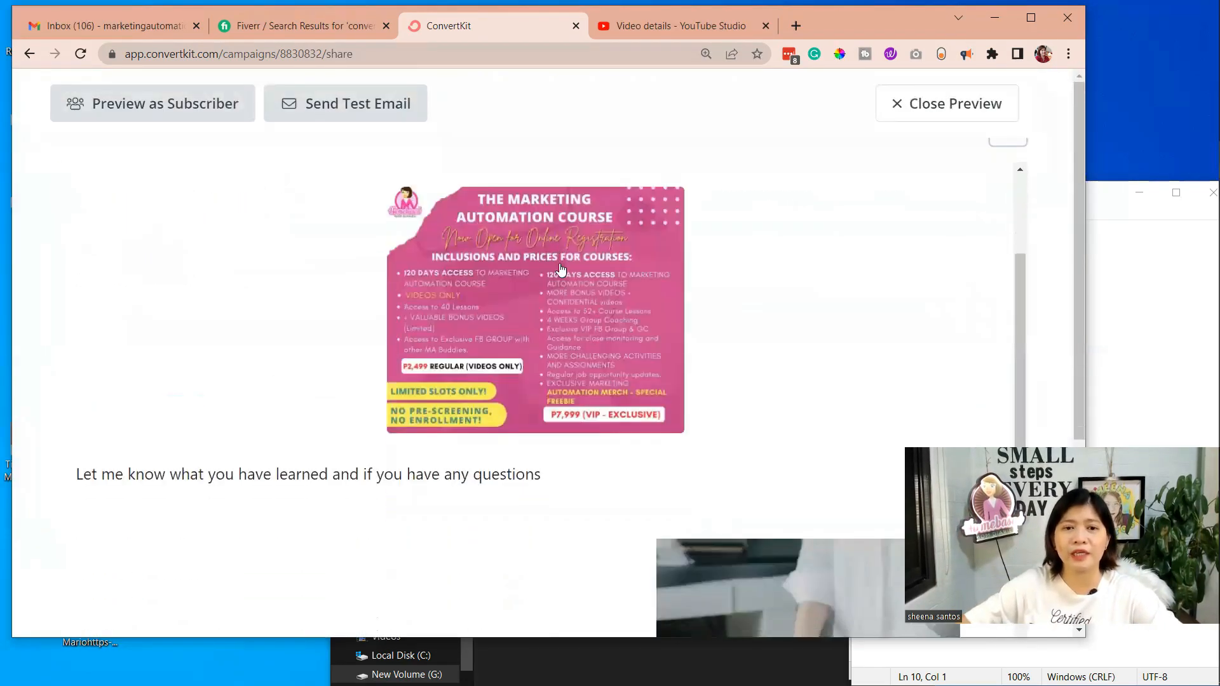
scroll(567, 269, up, 2)
scroll(826, 241, down, 5)
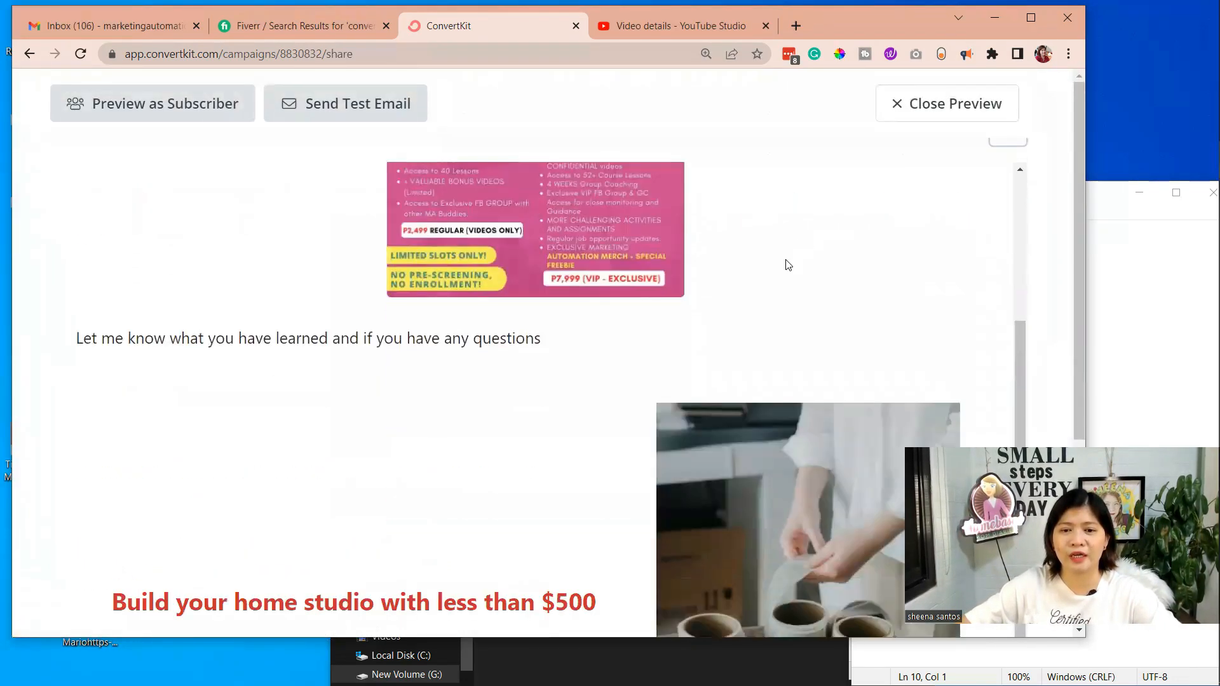
scroll(788, 265, down, 10)
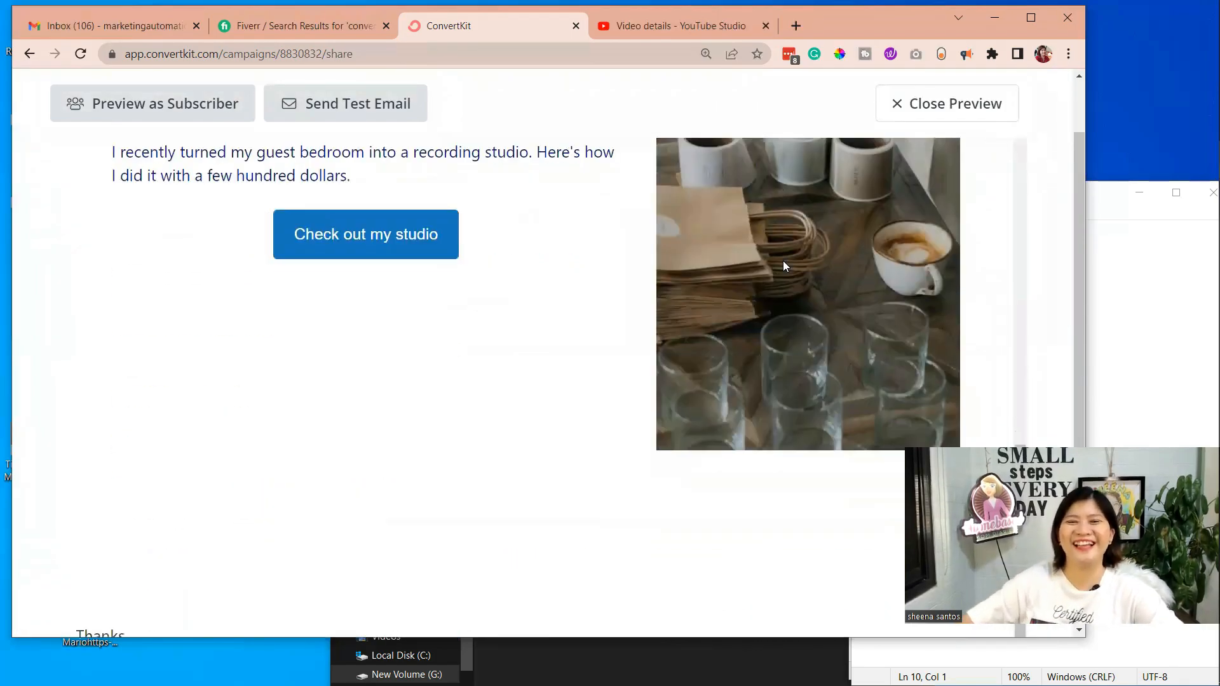
scroll(588, 322, up, 6)
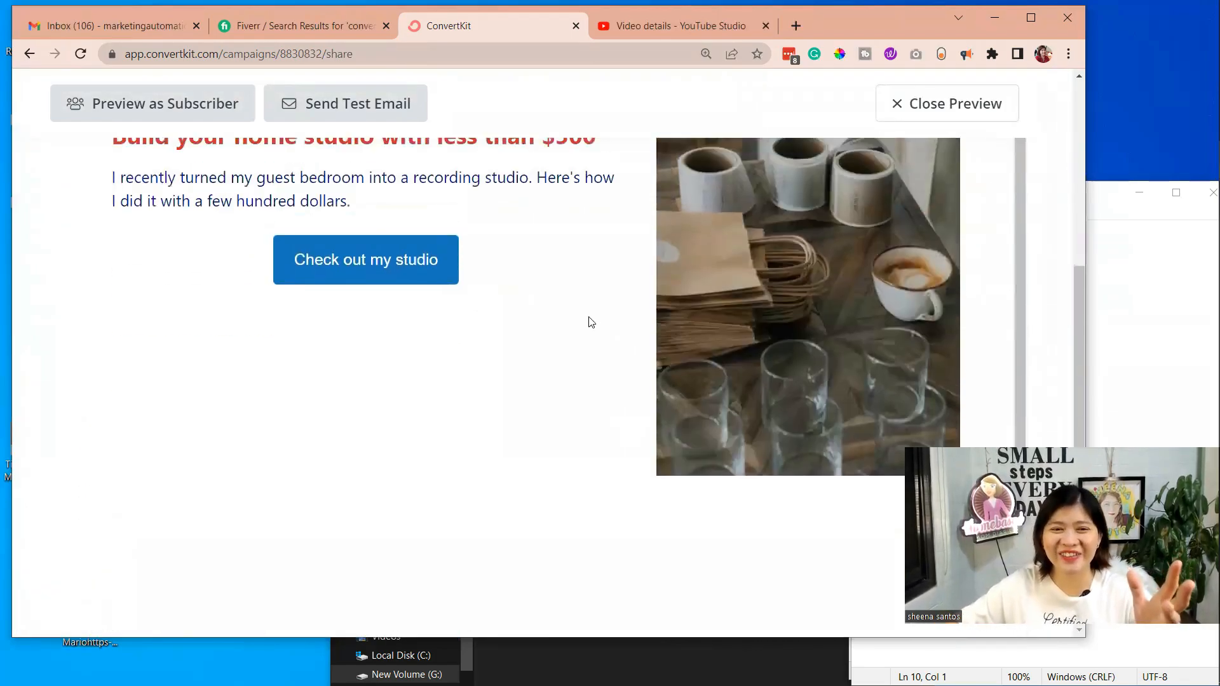
scroll(589, 321, up, 5)
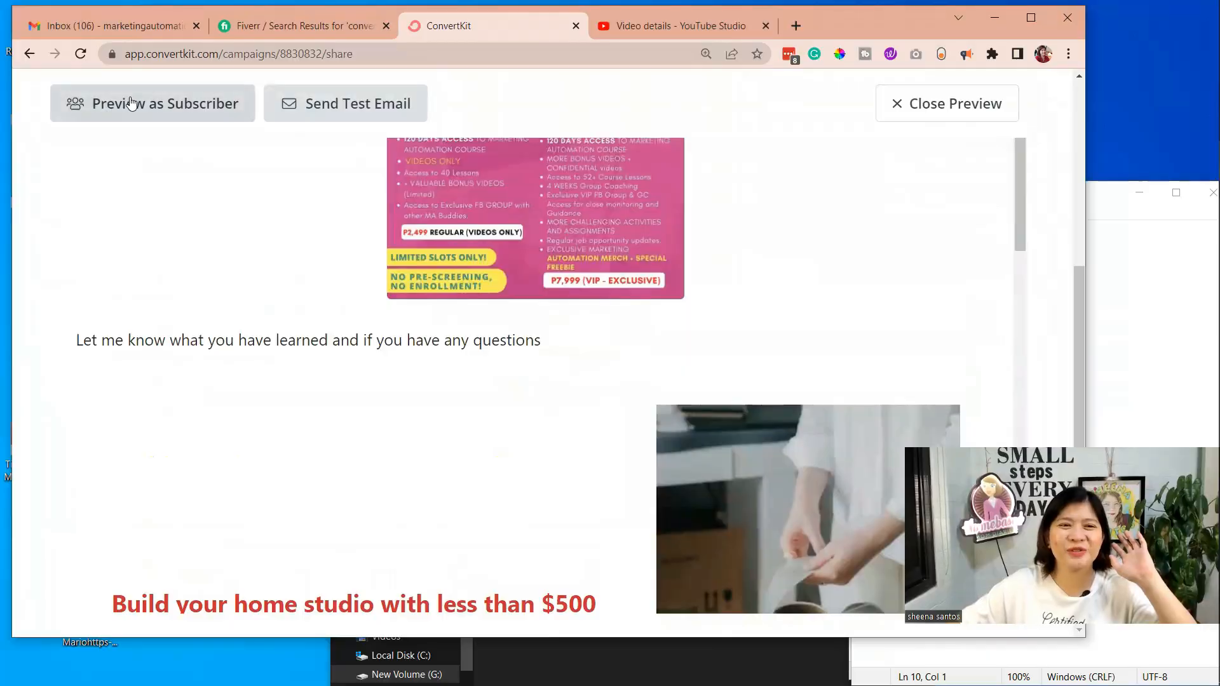
Inspect the subscriber choice for previewing the email as a specific subscriber, and close it without choosing one
click(133, 109)
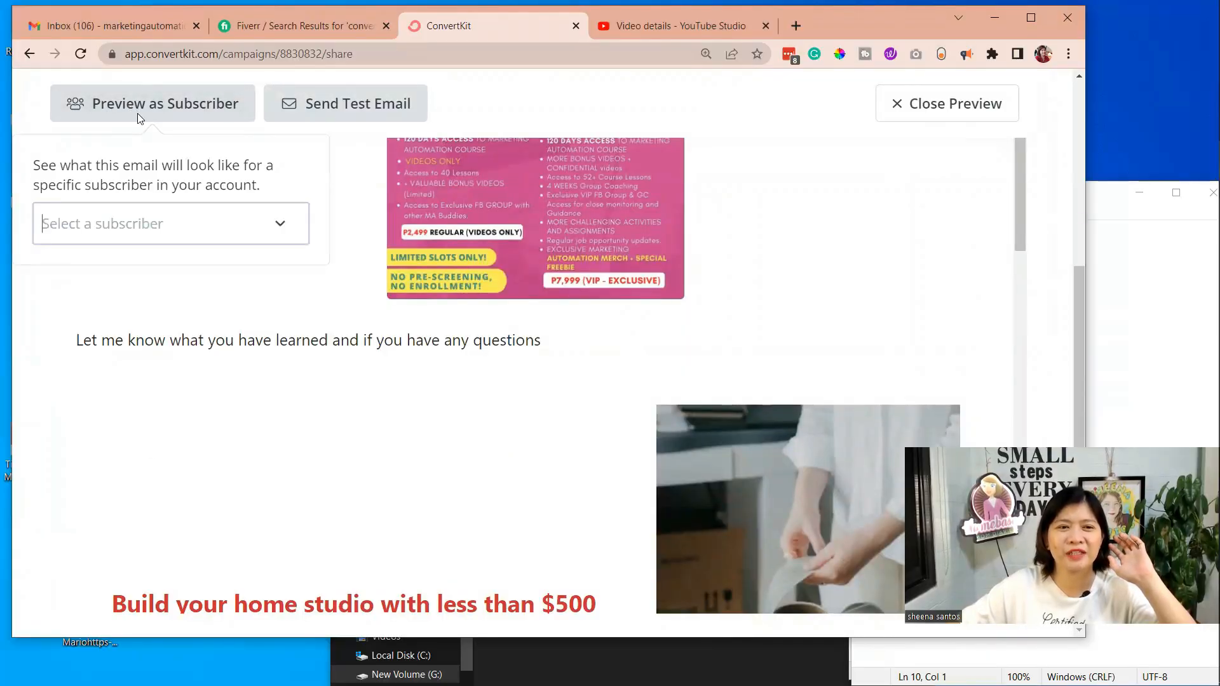
click(120, 231)
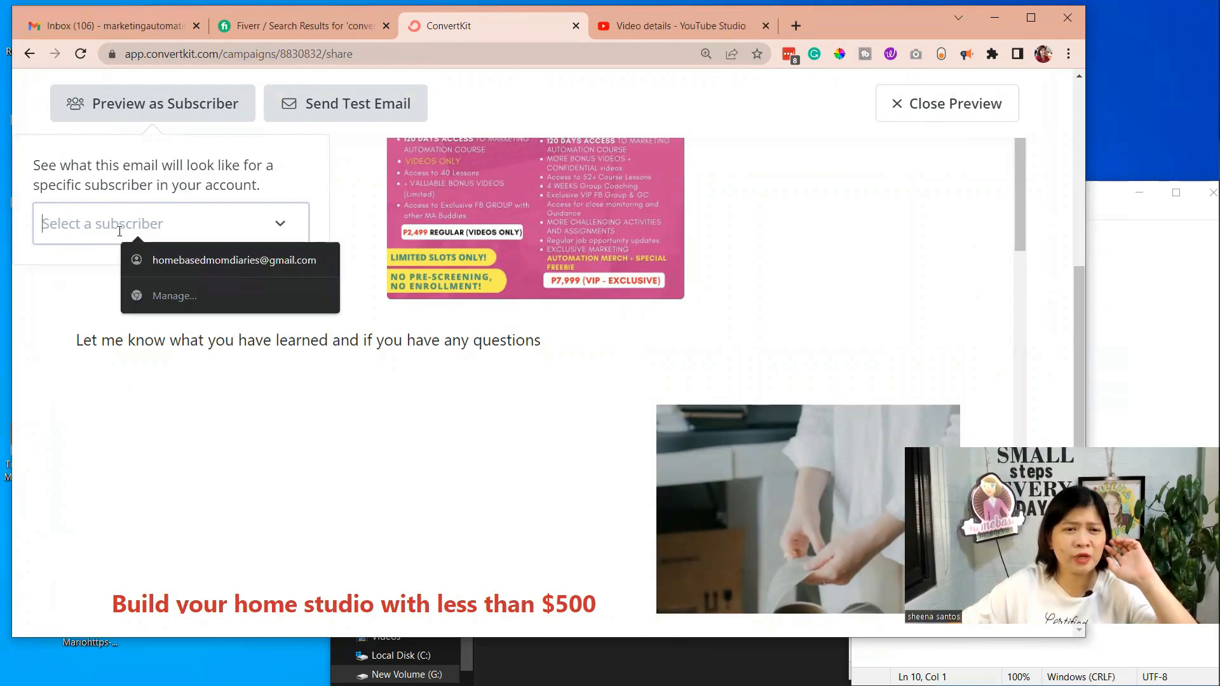
click(201, 112)
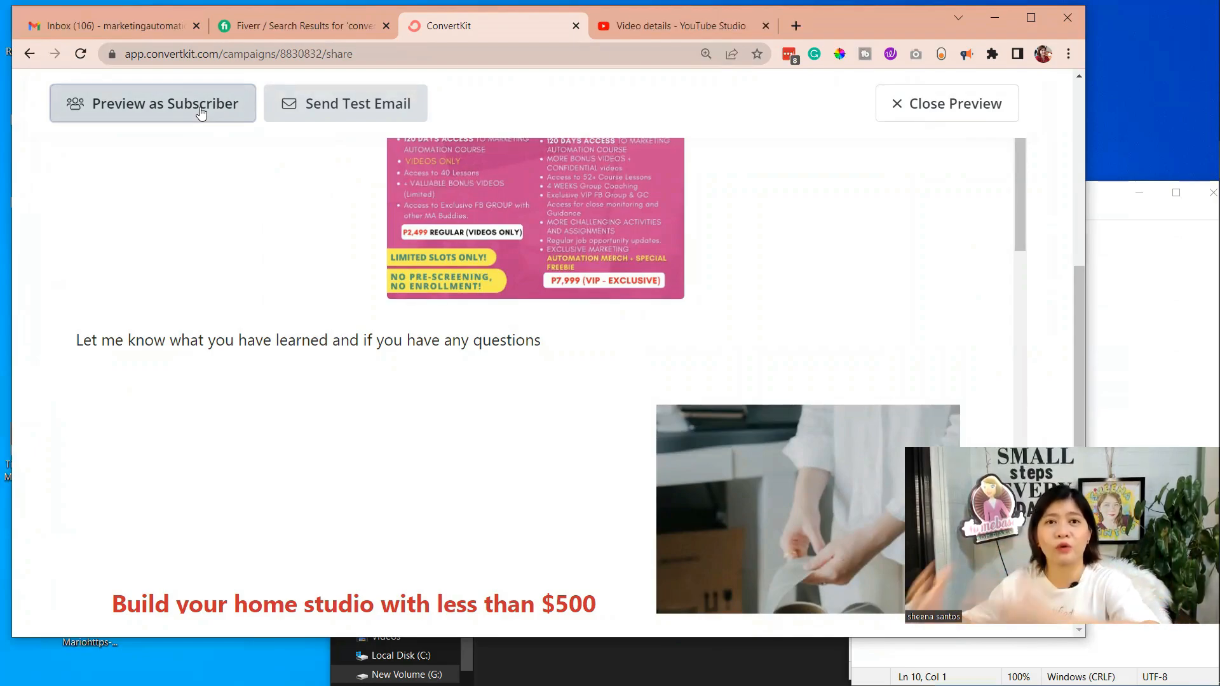
Send a test email of the broadcast to the prefilled address
click(337, 109)
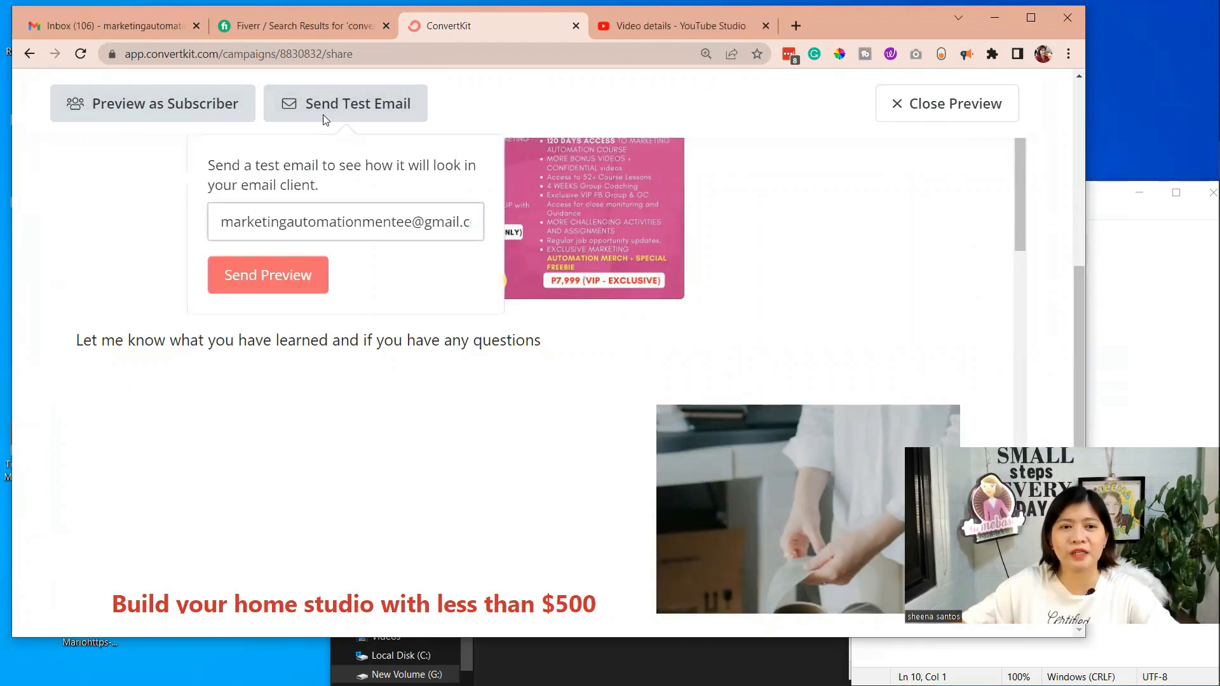
click(311, 273)
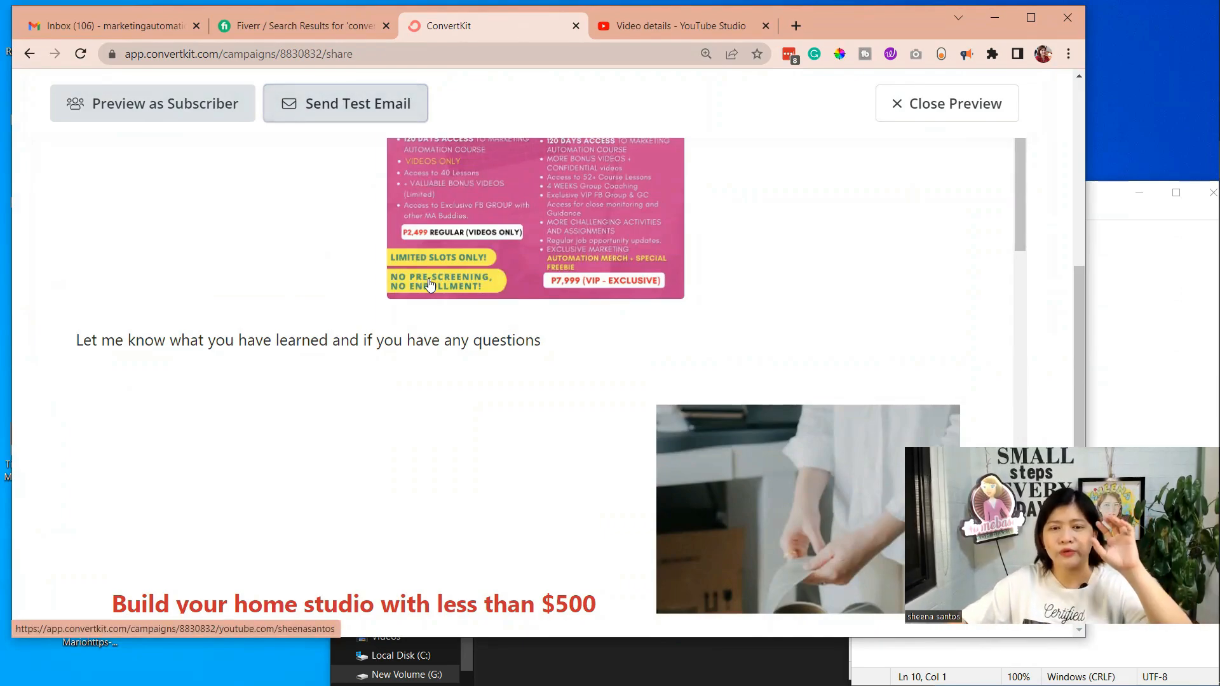
Close the email preview, check the draft down to its sign-off and continue to the broadcast's sharing settings
scroll(453, 247, up, 2)
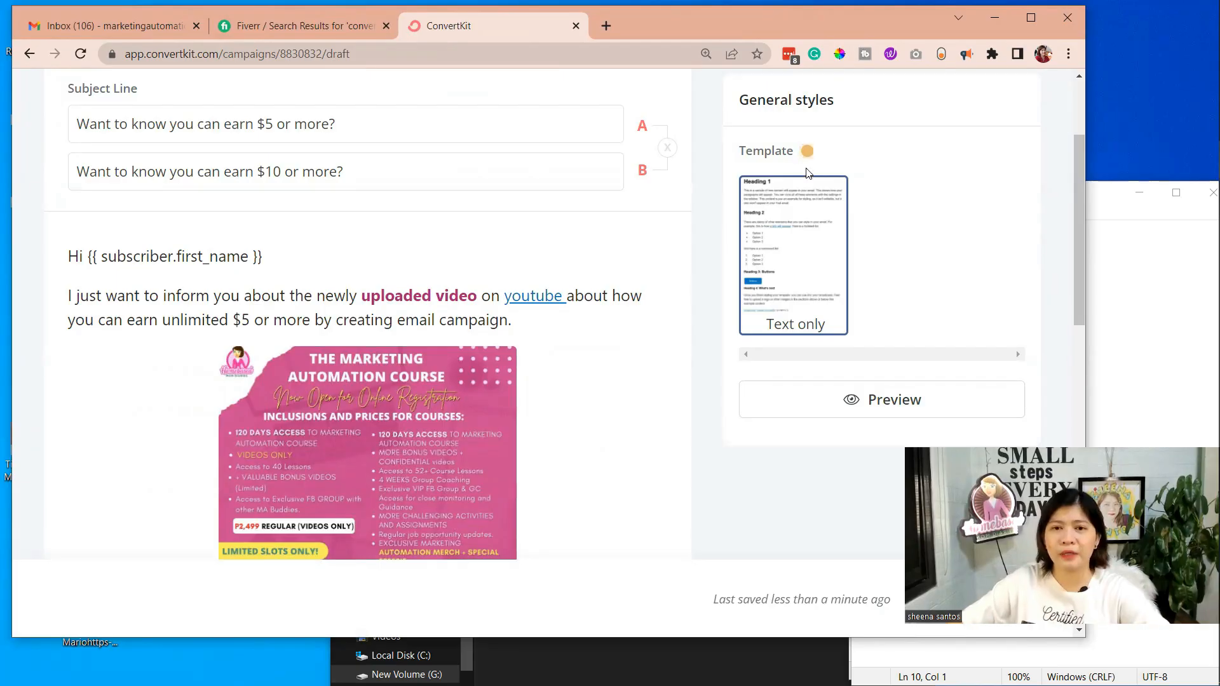
scroll(808, 173, up, 2)
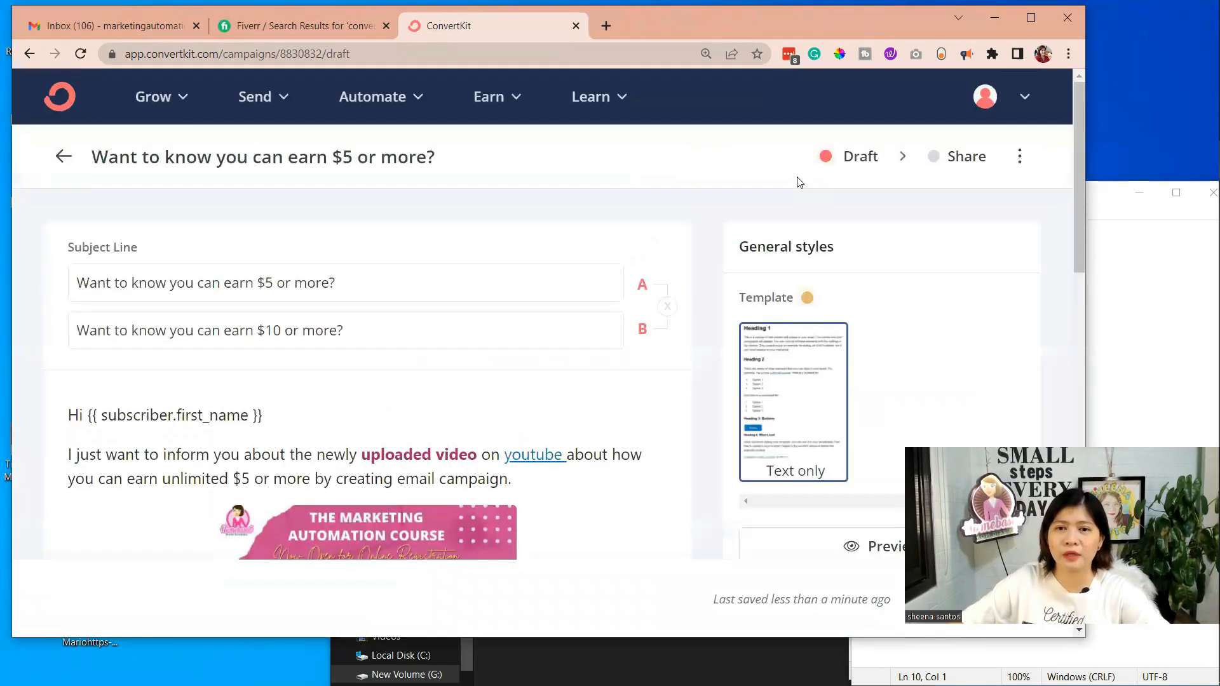
scroll(327, 399, down, 2)
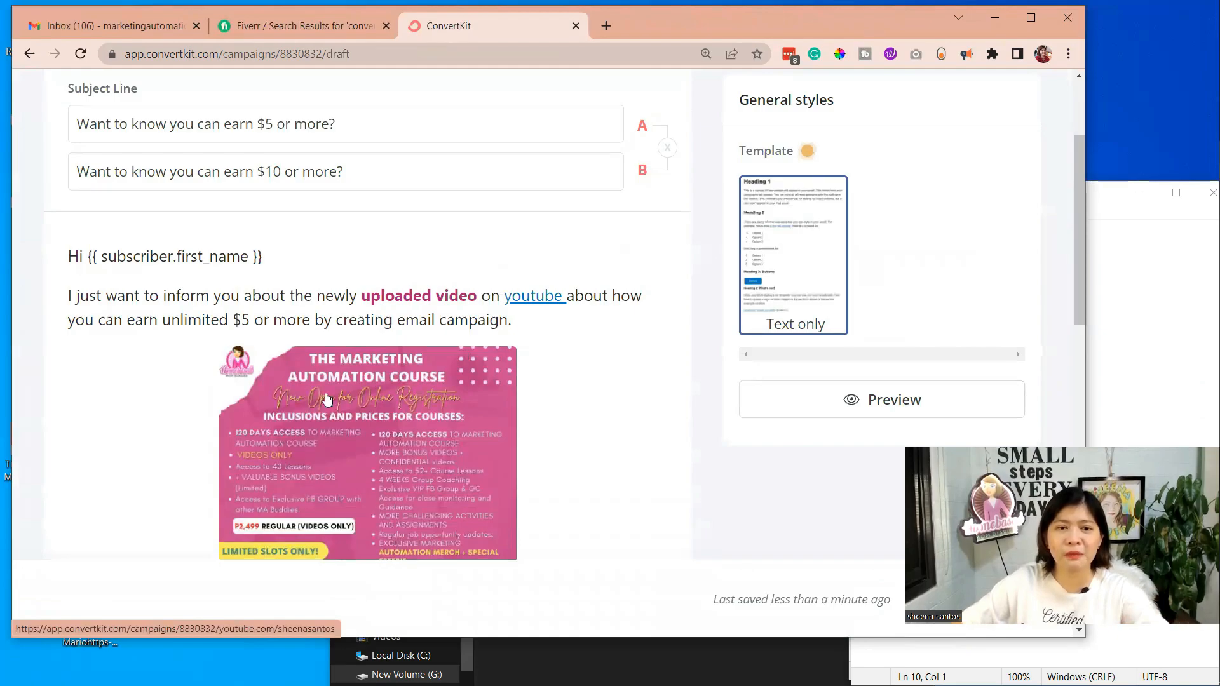
scroll(327, 399, down, 3)
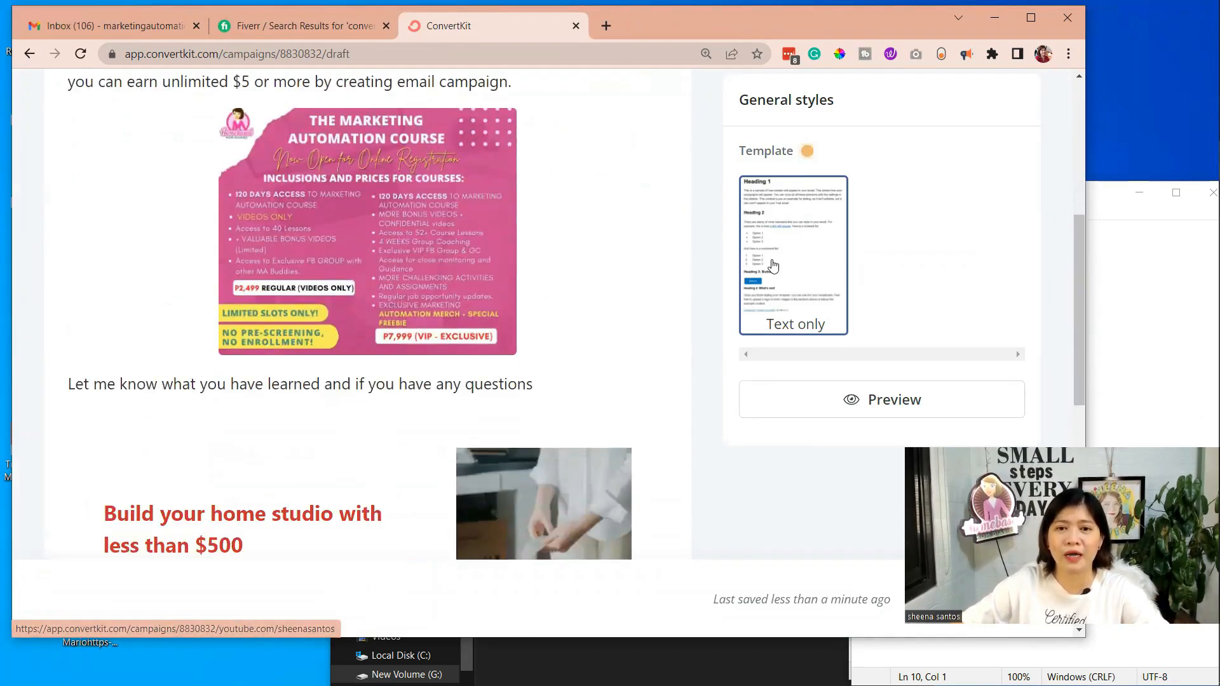
scroll(798, 248, up, 4)
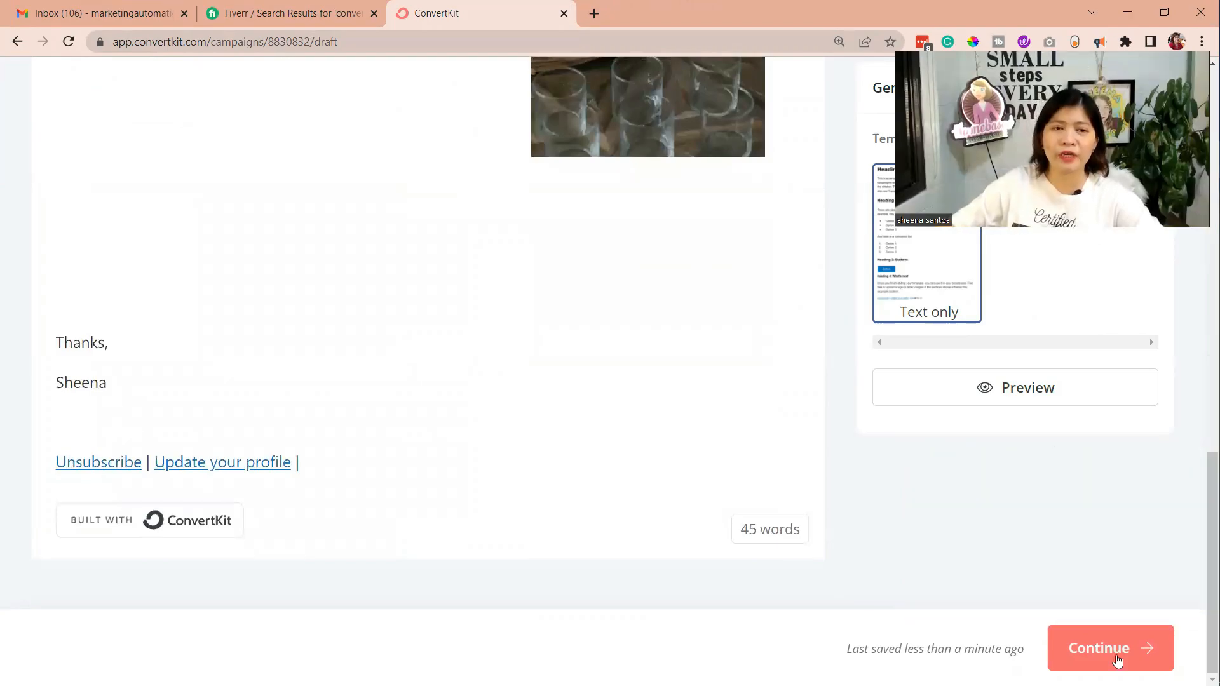
scroll(269, 436, up, 3)
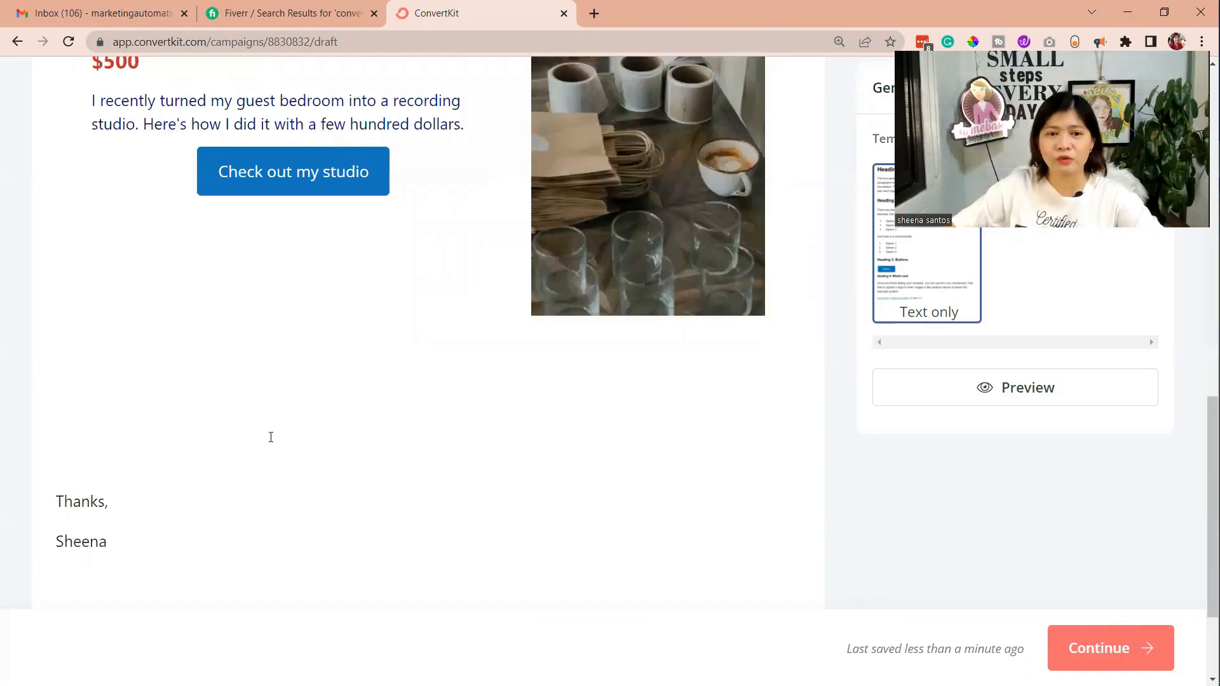
click(1104, 654)
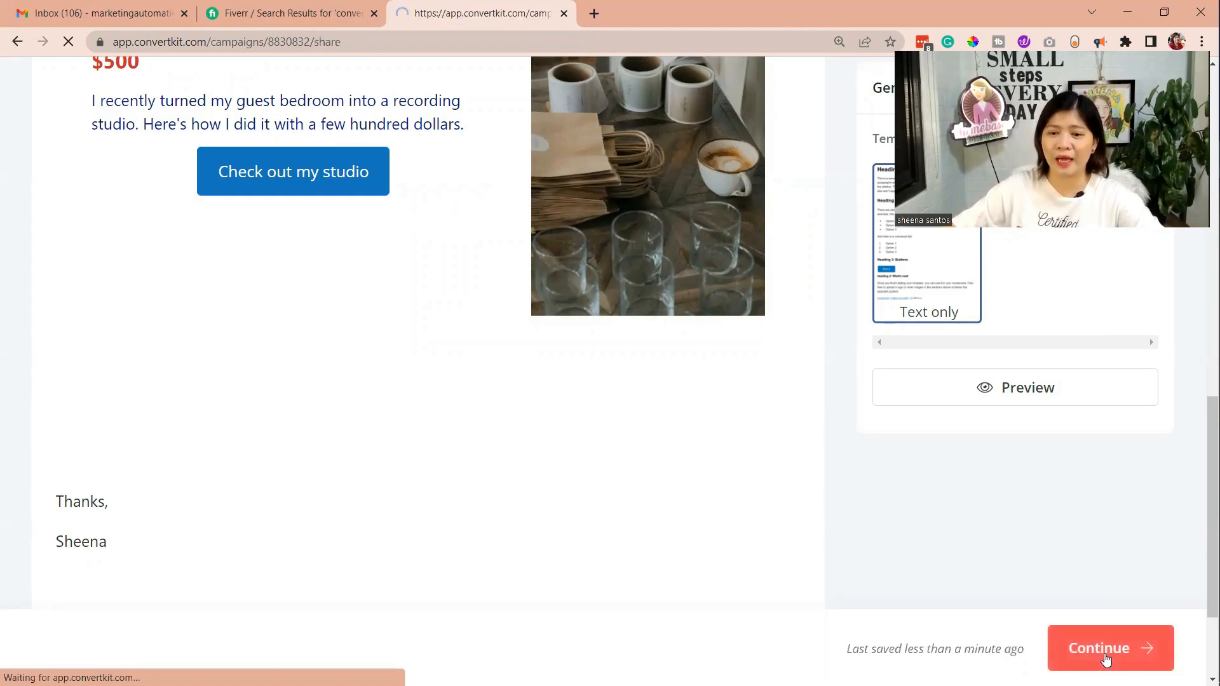
Inspect the filter types offered for the All Subscribers condition and close the filter without changing it
scroll(866, 327, down, 3)
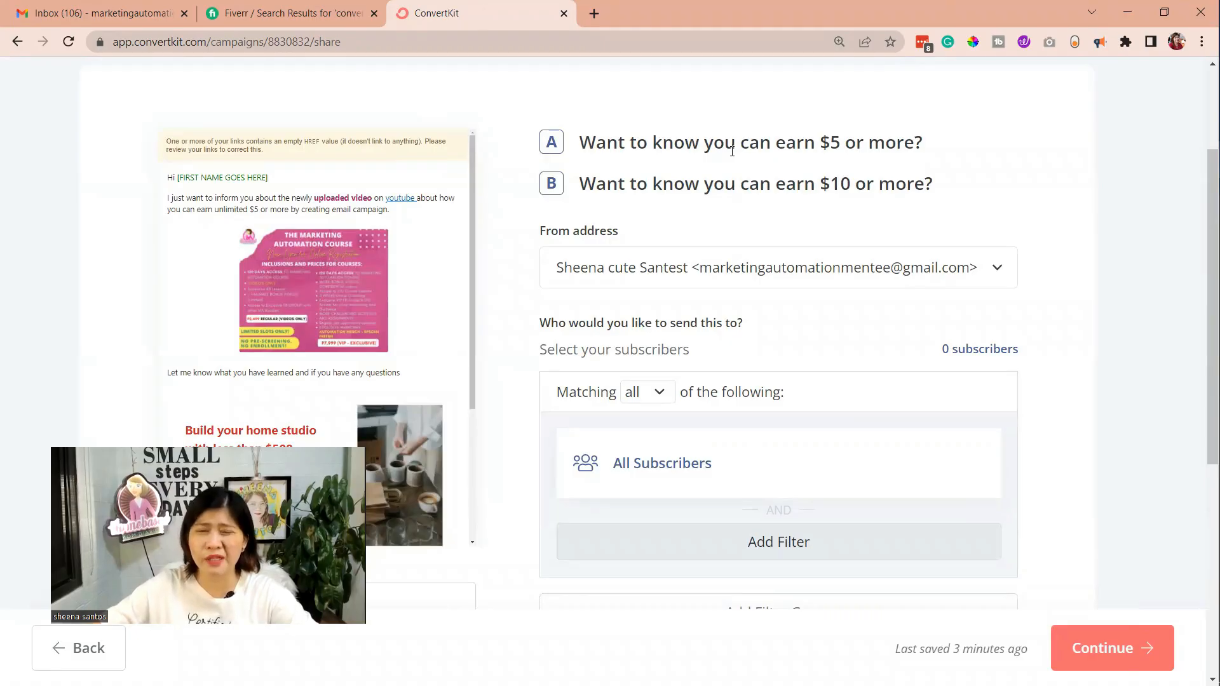
scroll(922, 333, down, 2)
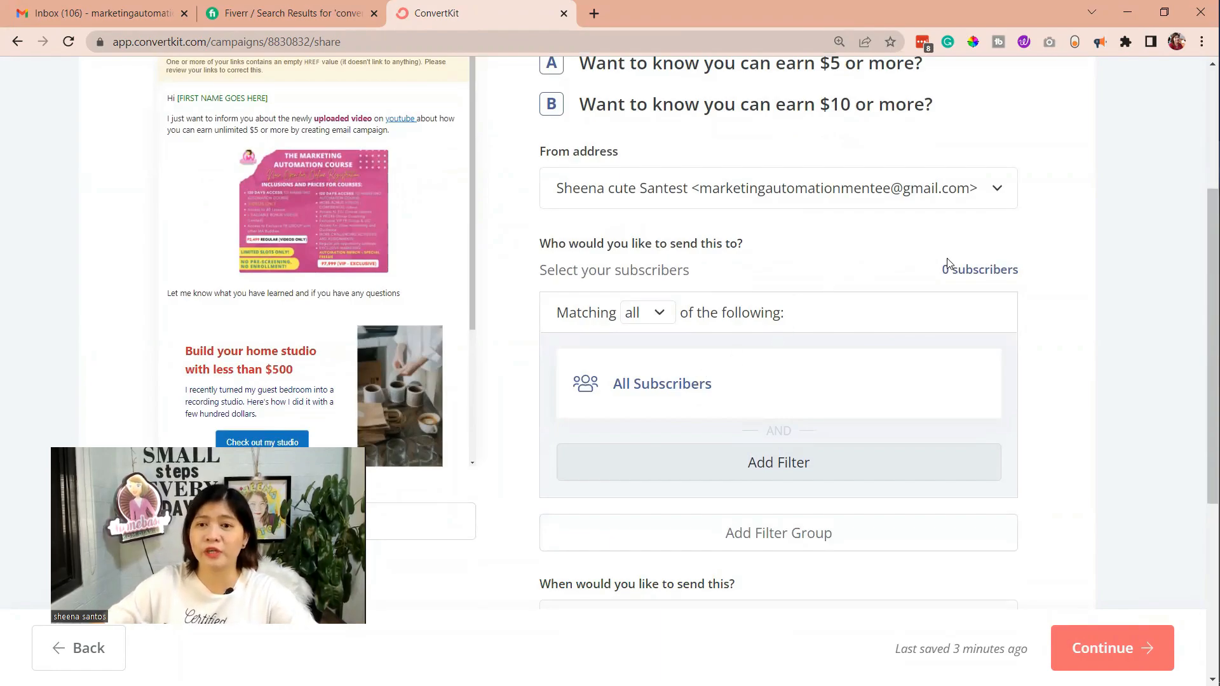
click(648, 400)
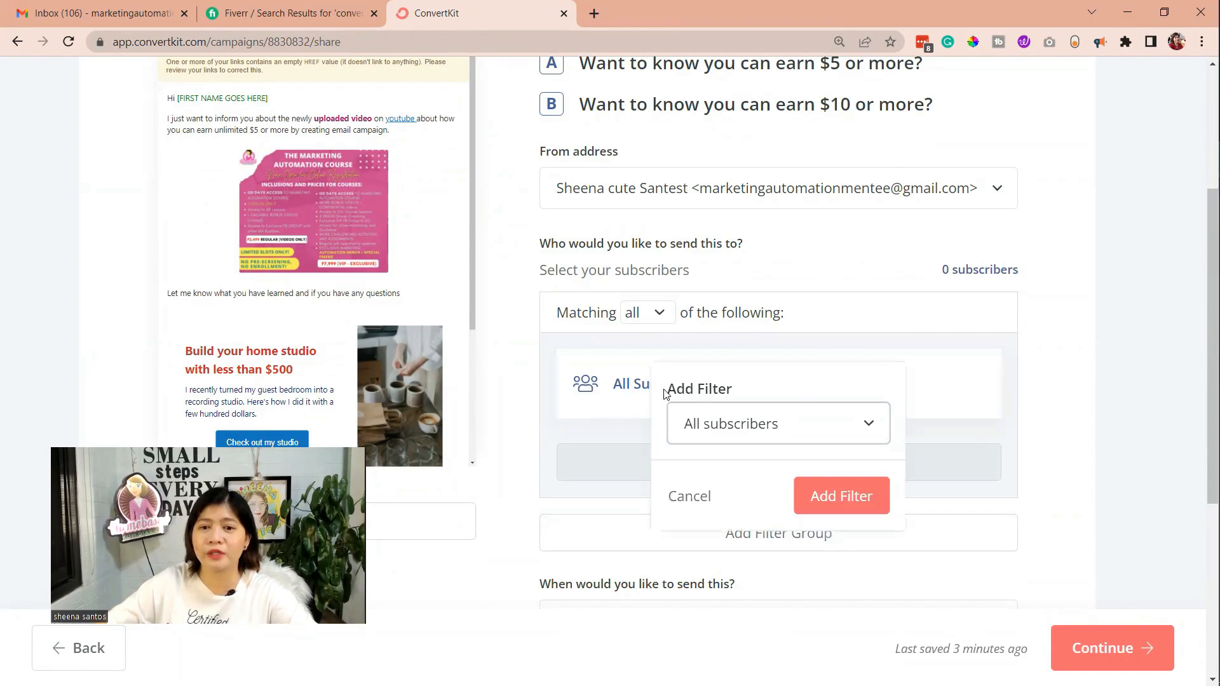
click(741, 428)
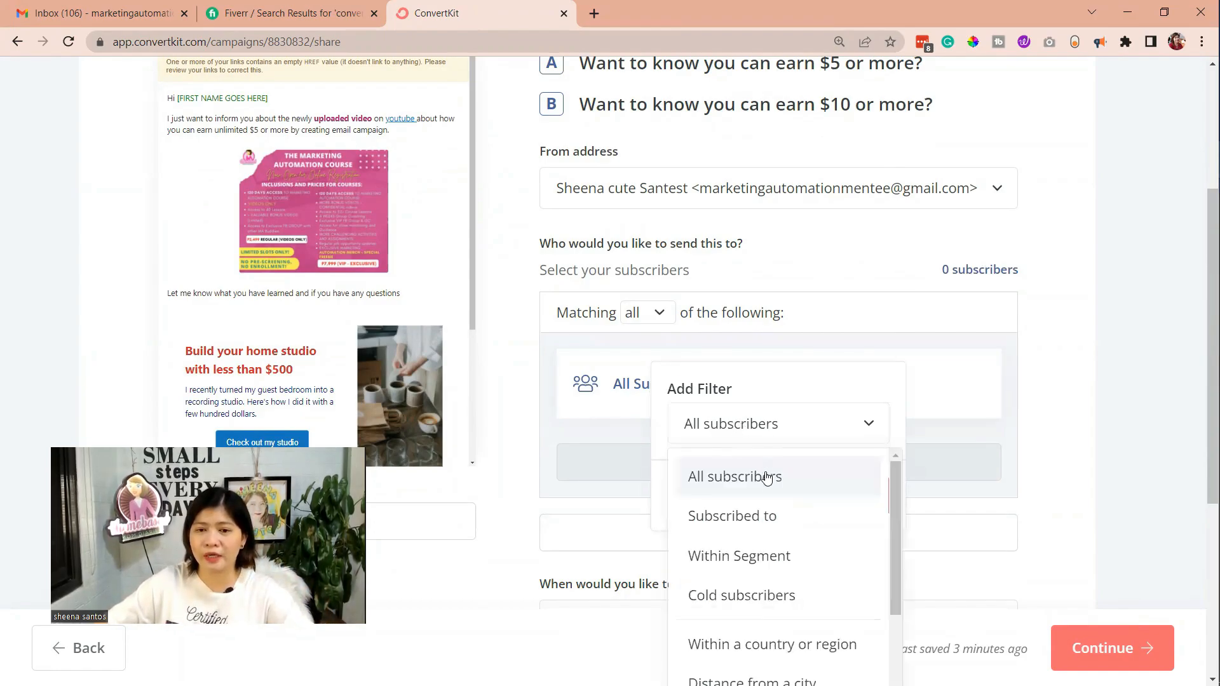
scroll(764, 491, down, 1)
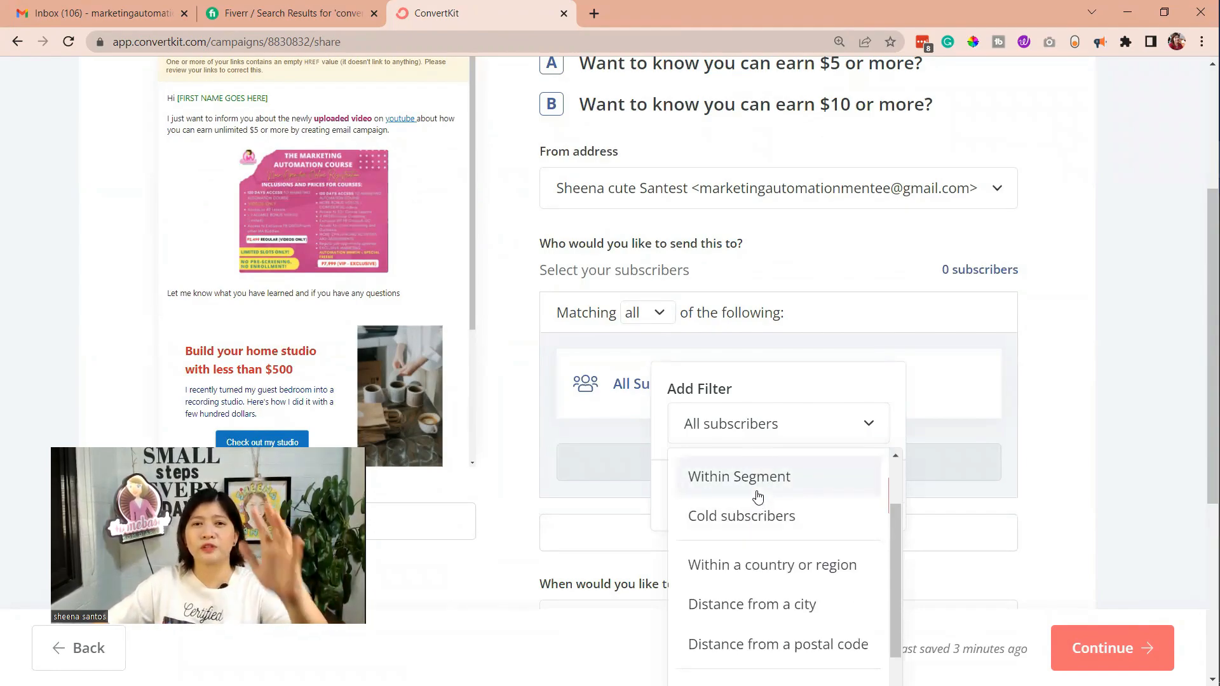
scroll(756, 495, down, 1)
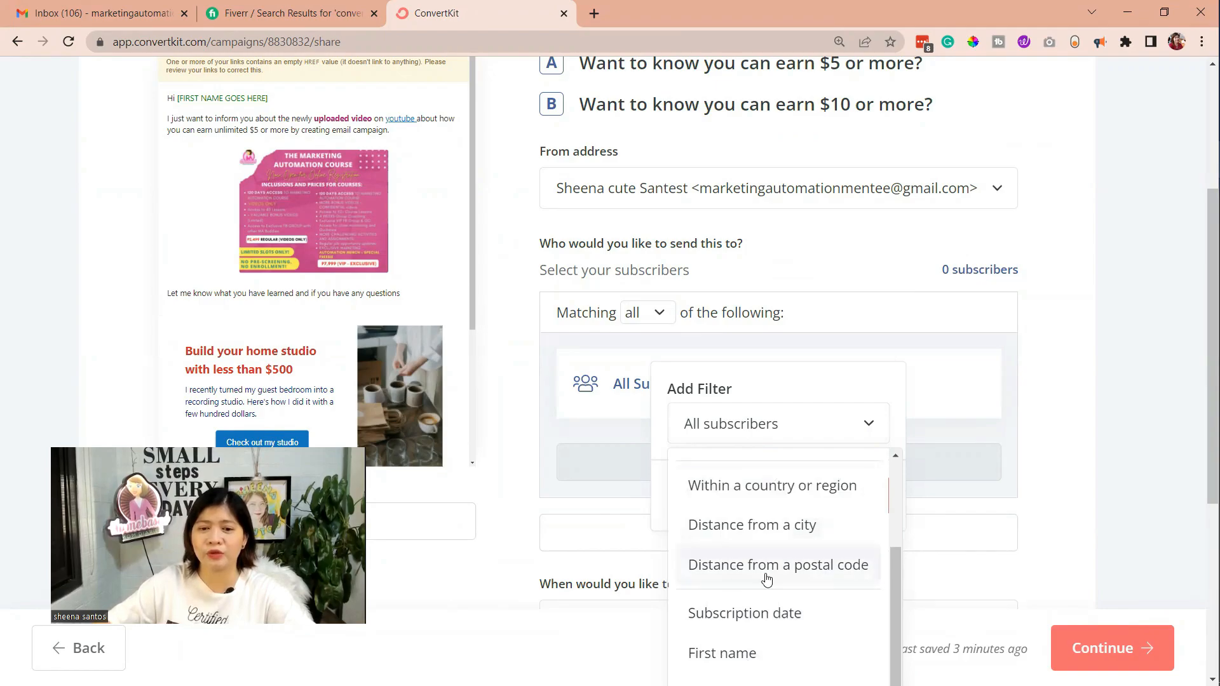
click(1012, 436)
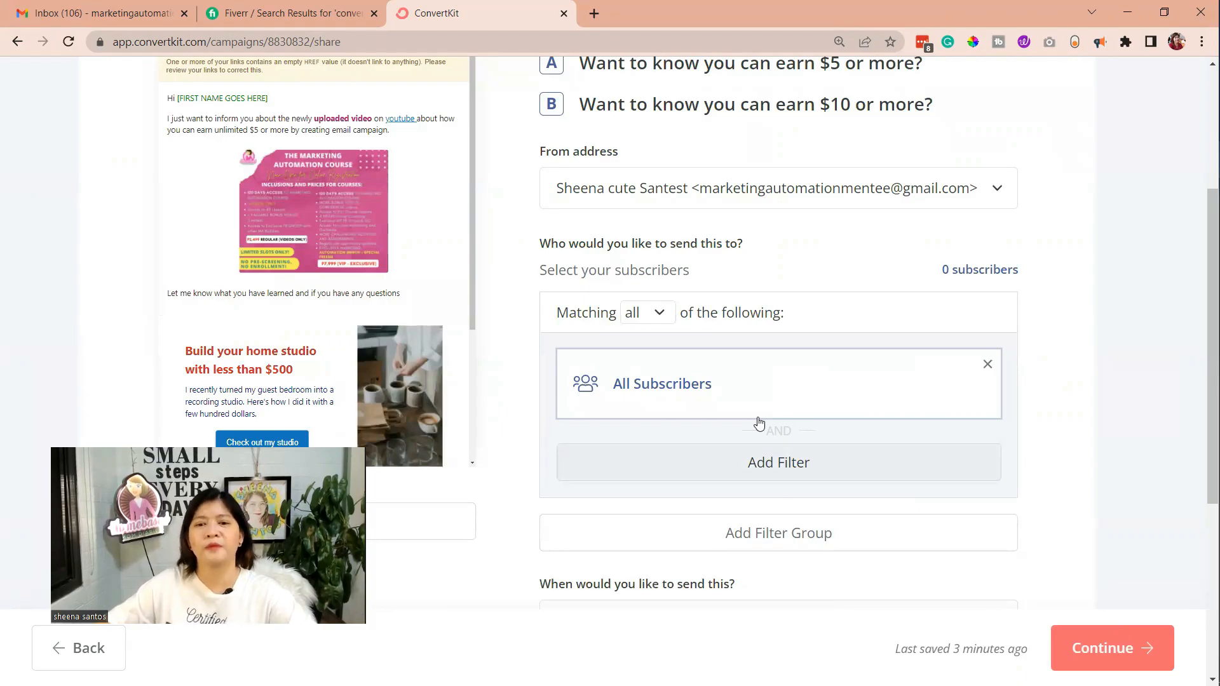
Inspect the date and time choices for scheduling the broadcast, and close them keeping the Send now option
scroll(811, 525, down, 3)
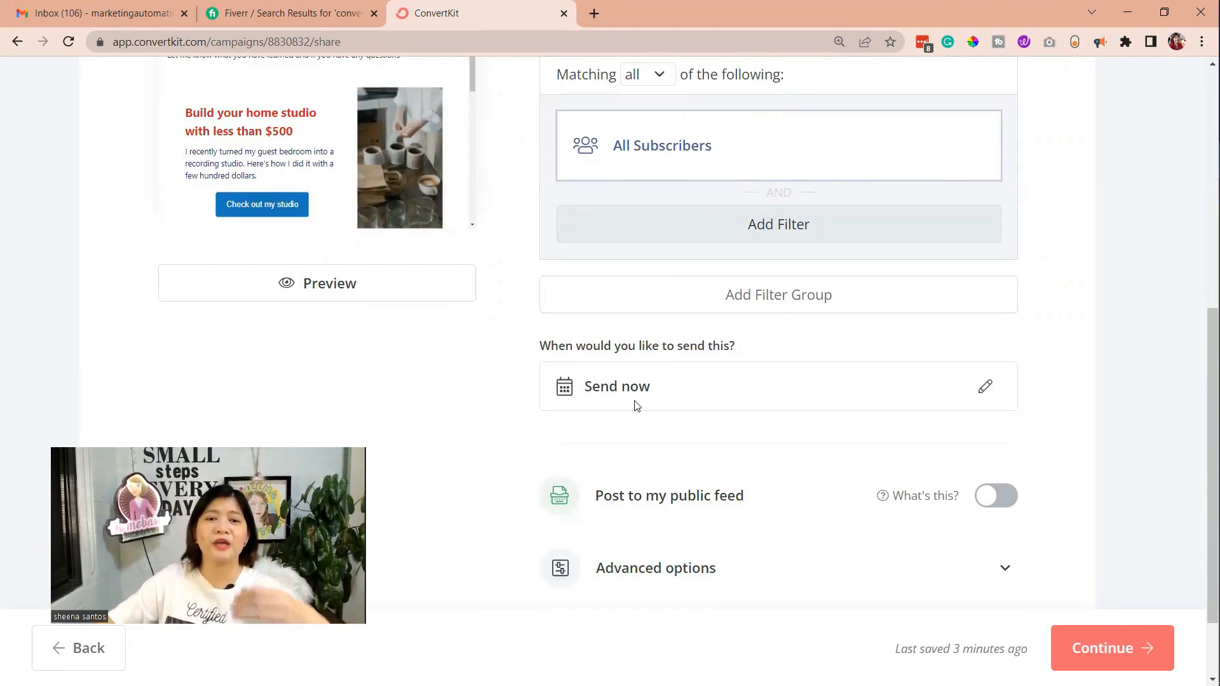
click(986, 385)
scroll(1017, 497, down, 2)
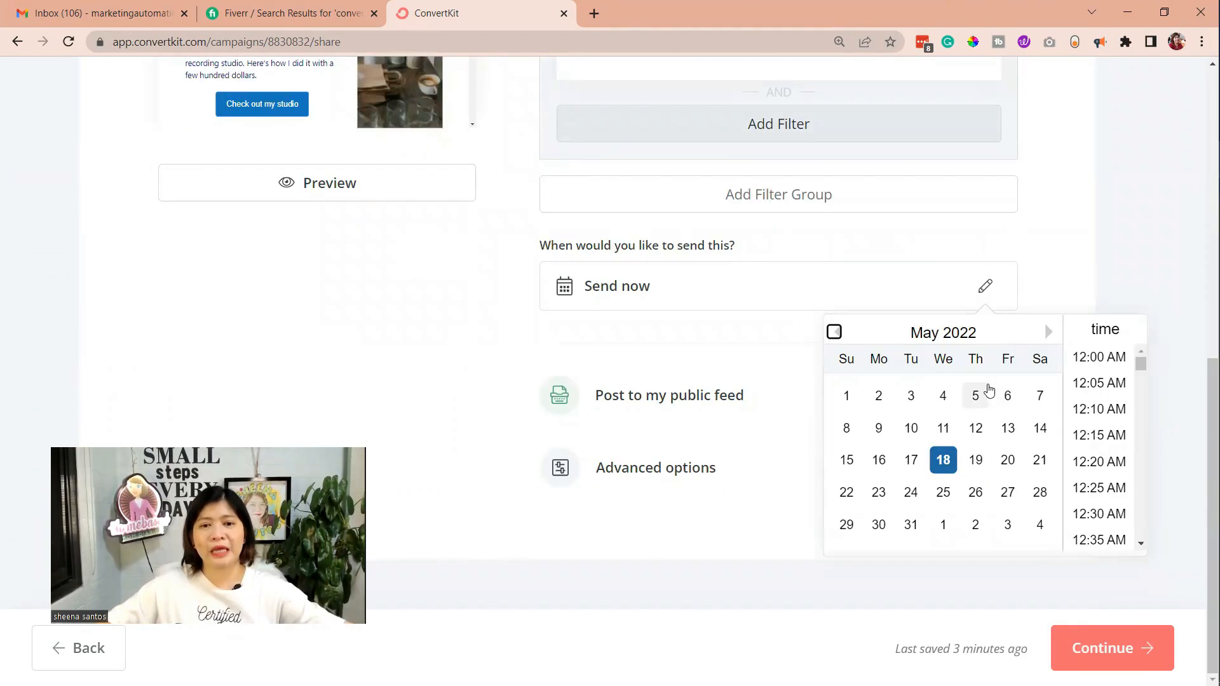
click(750, 333)
scroll(686, 305, up, 1)
scroll(625, 289, down, 1)
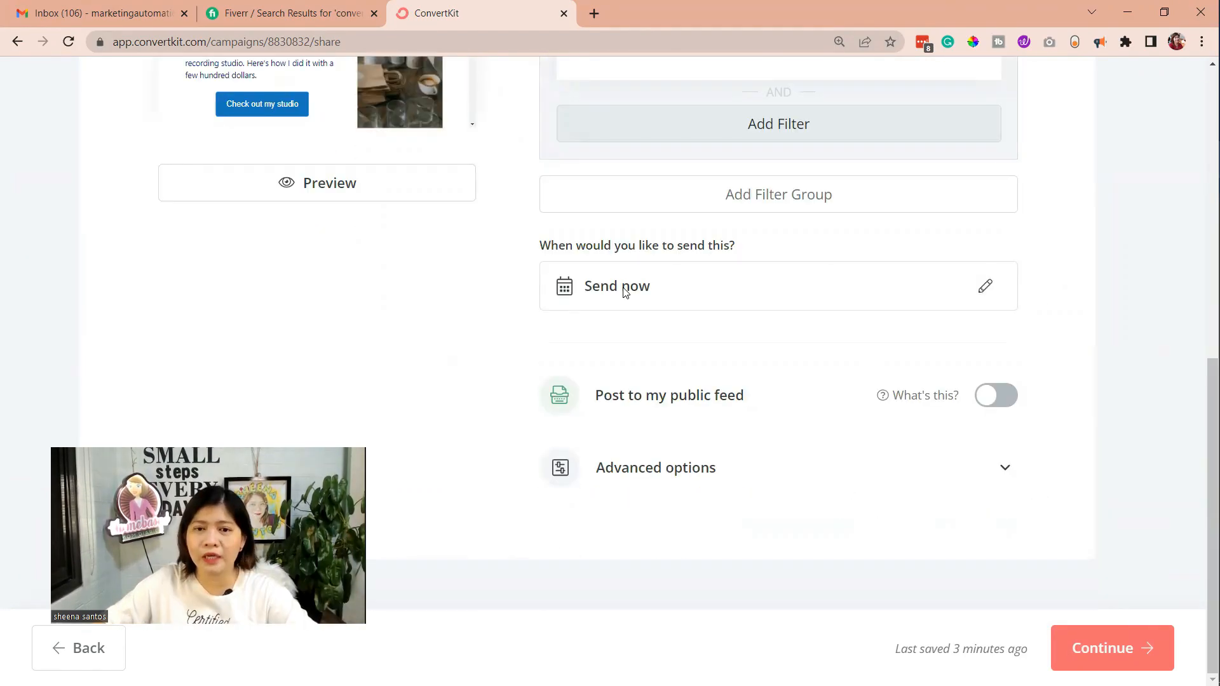
scroll(786, 270, up, 1)
scroll(776, 300, down, 1)
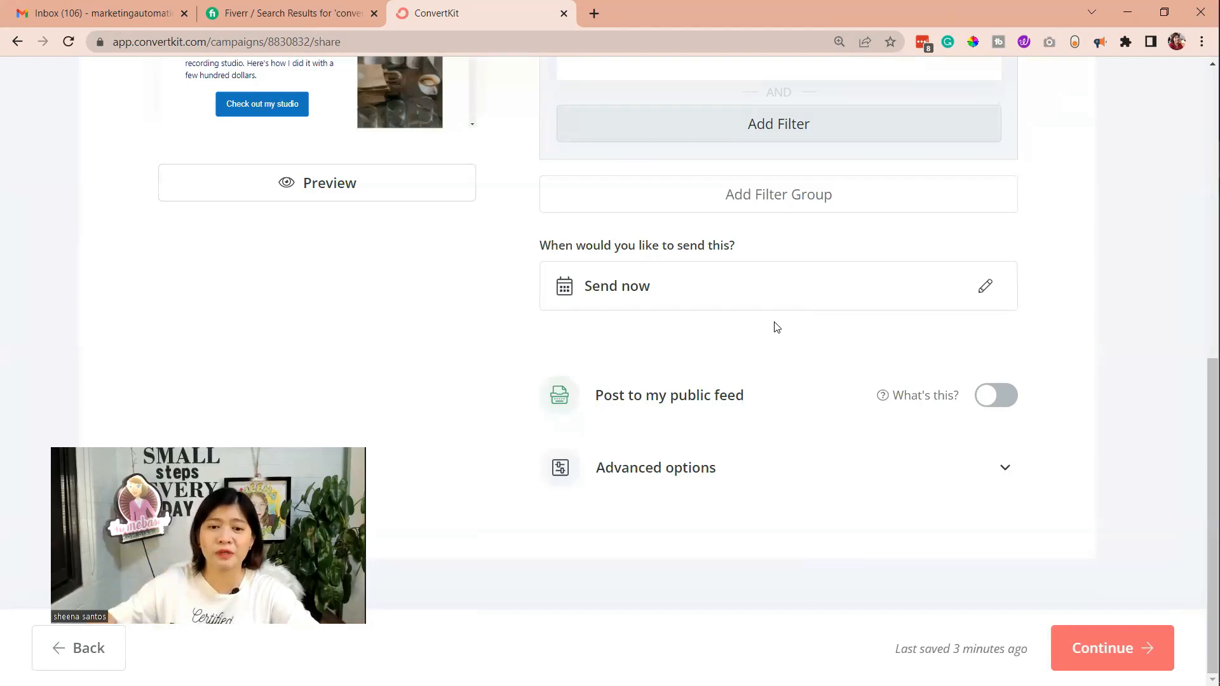
Expand the advanced options, continue to the final confirmation and look through its sender, recipients and email content
click(627, 468)
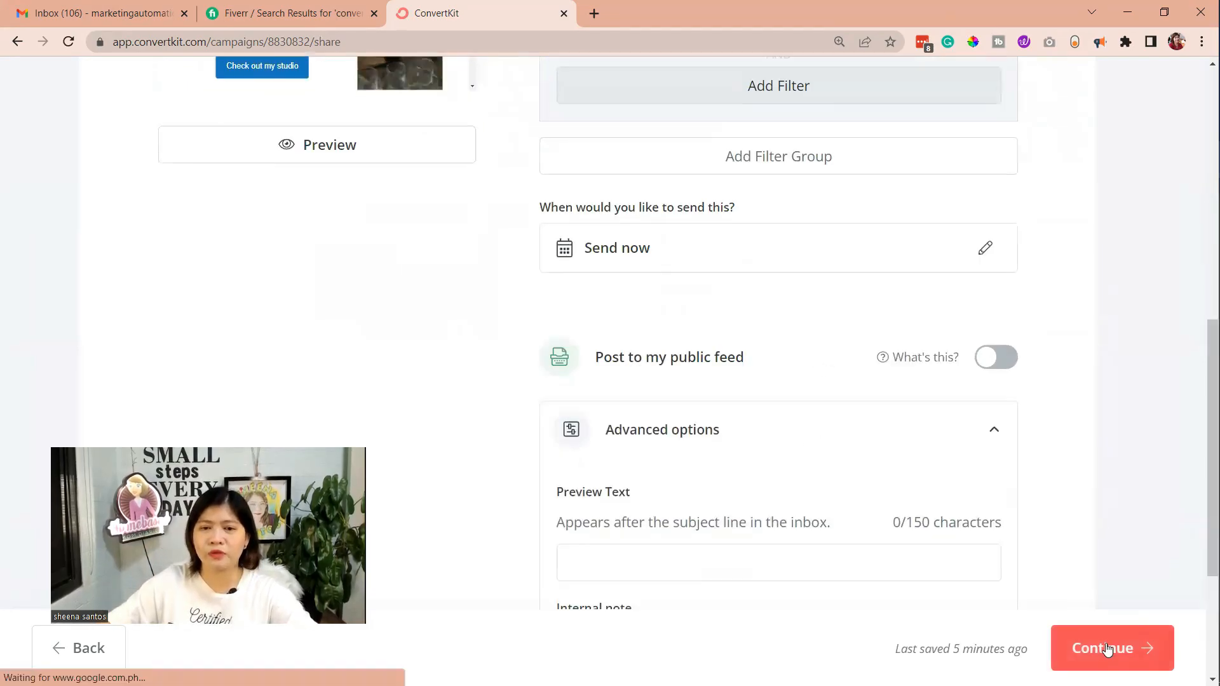
click(1091, 635)
scroll(242, 385, down, 1)
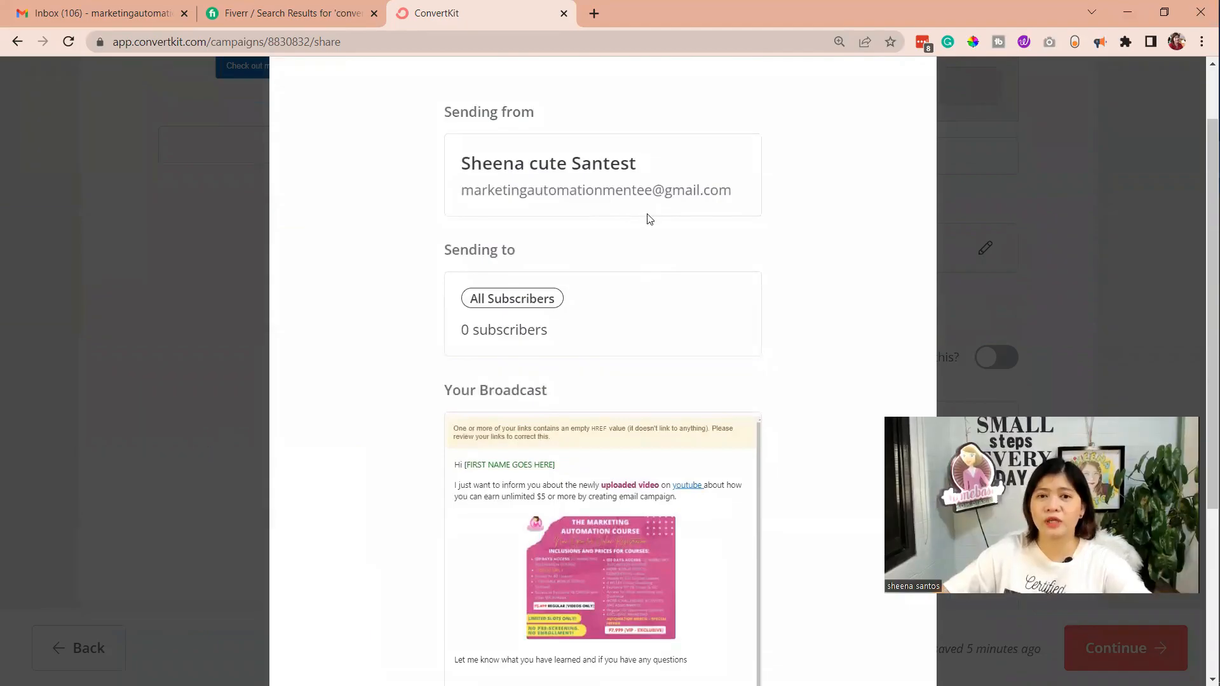
scroll(563, 357, up, 1)
scroll(562, 357, down, 3)
scroll(553, 382, down, 3)
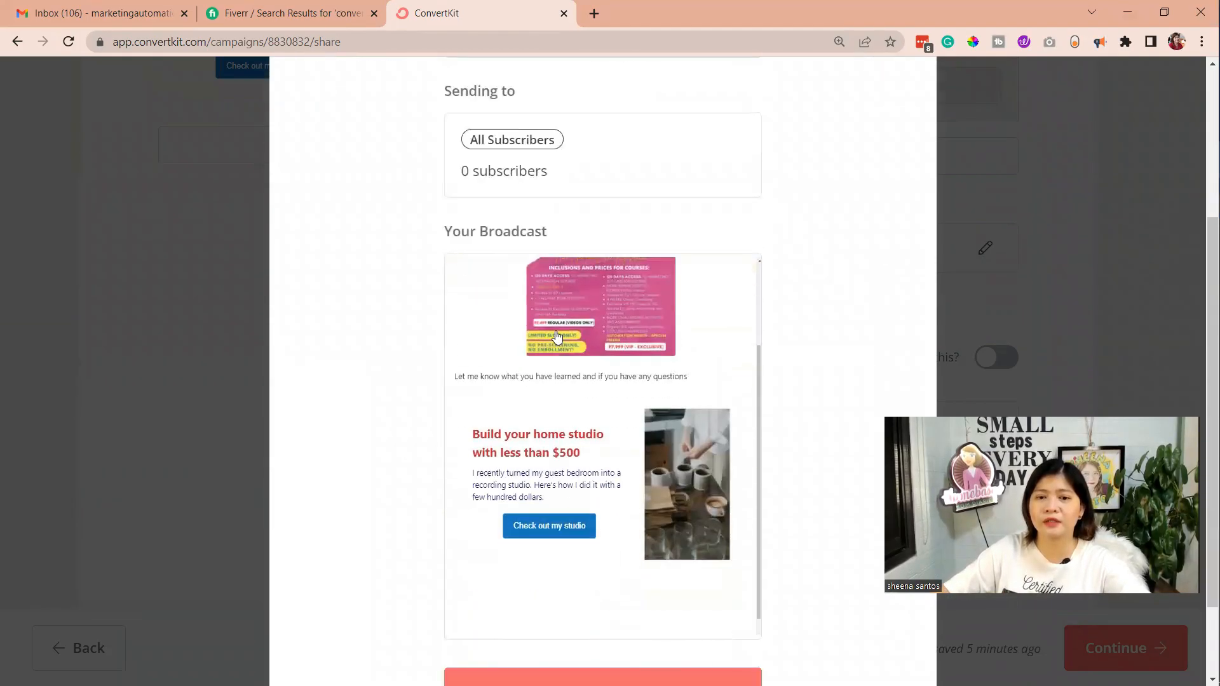
scroll(552, 381, up, 3)
scroll(521, 204, up, 3)
scroll(511, 213, down, 4)
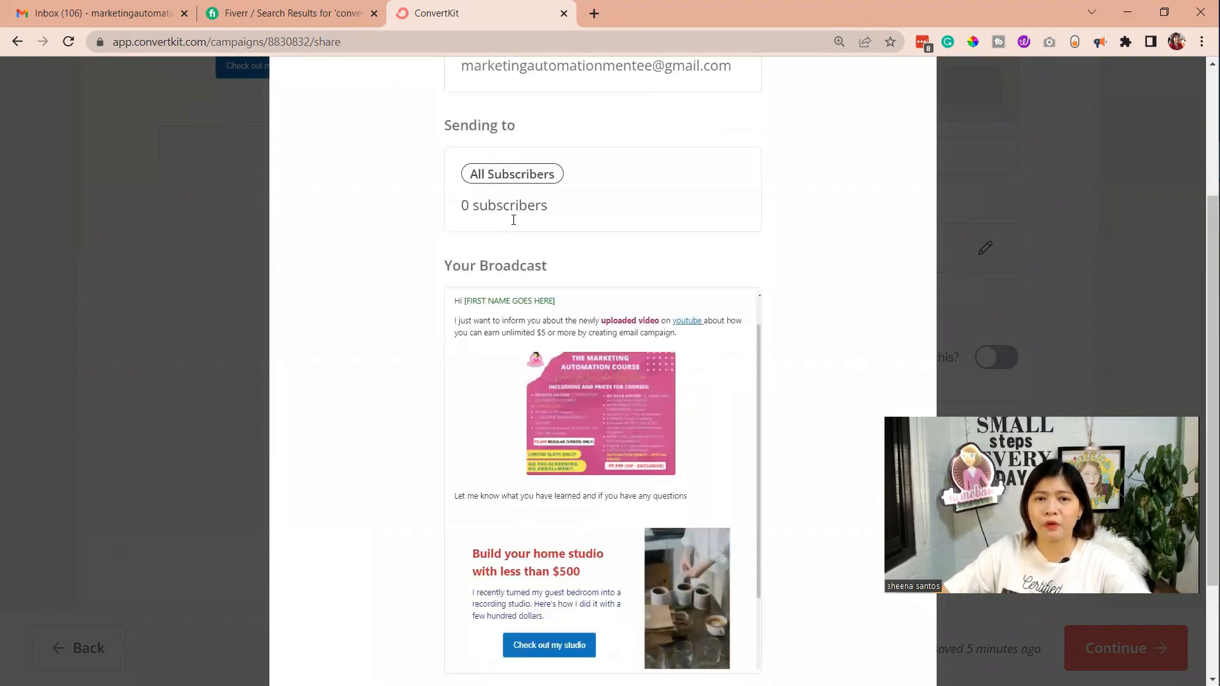
scroll(513, 220, down, 3)
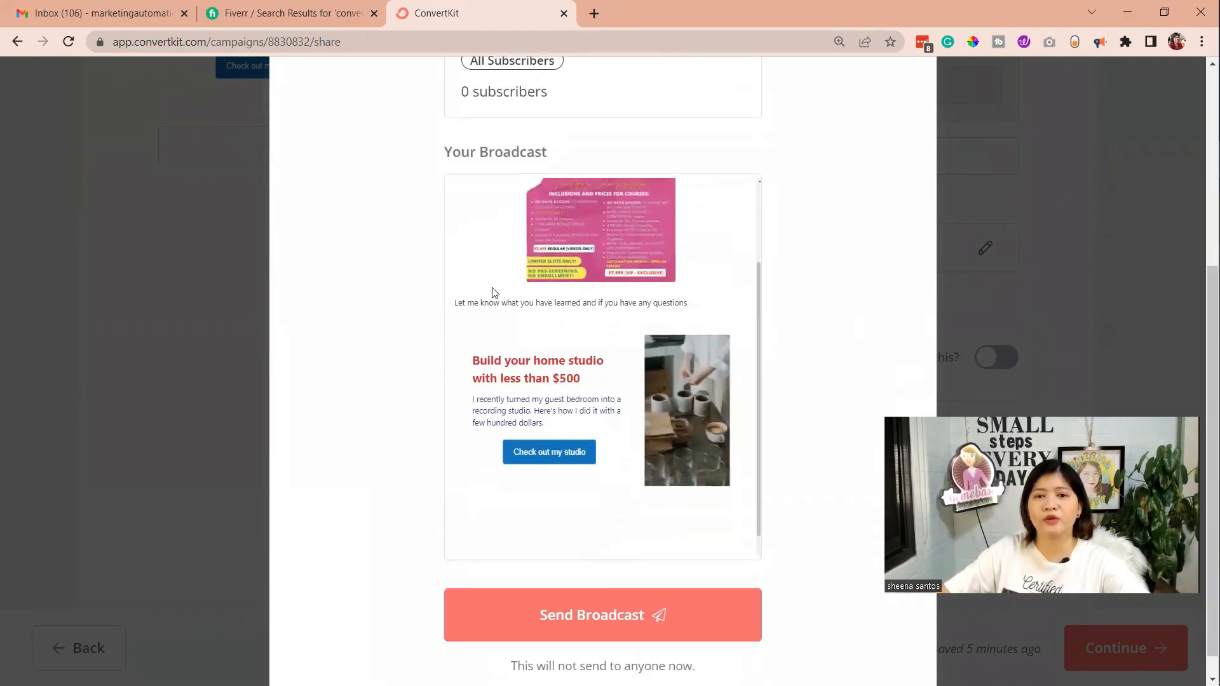
scroll(609, 344, down, 2)
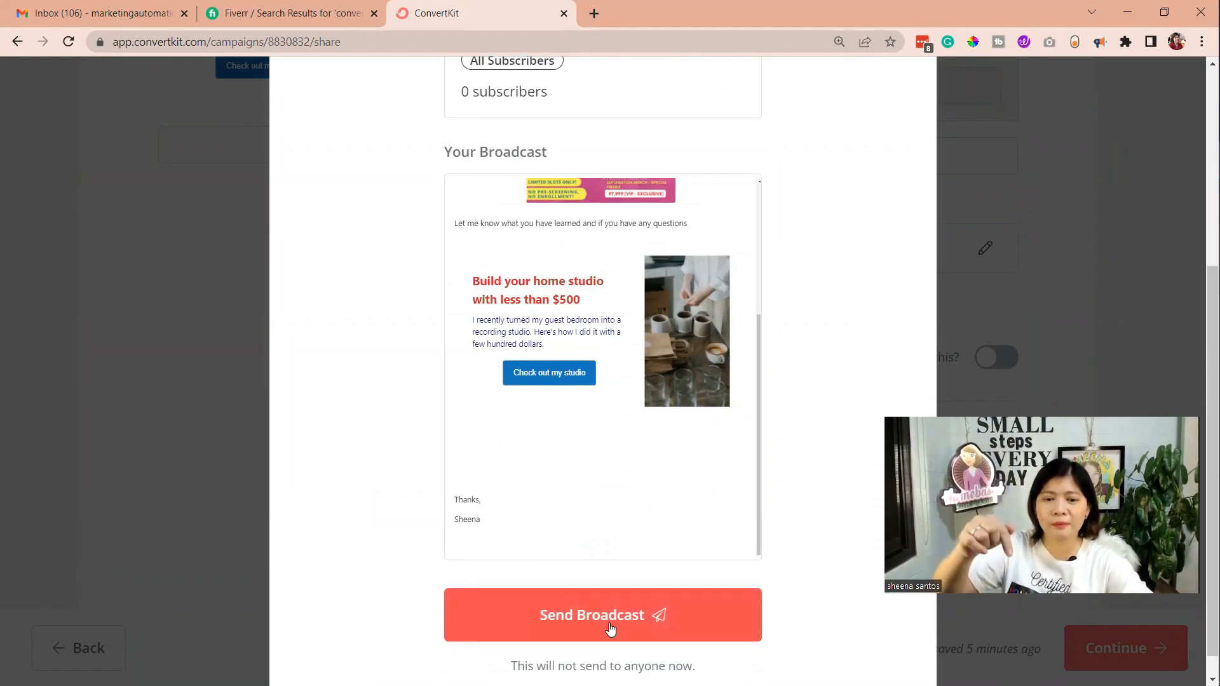
scroll(607, 644, down, 1)
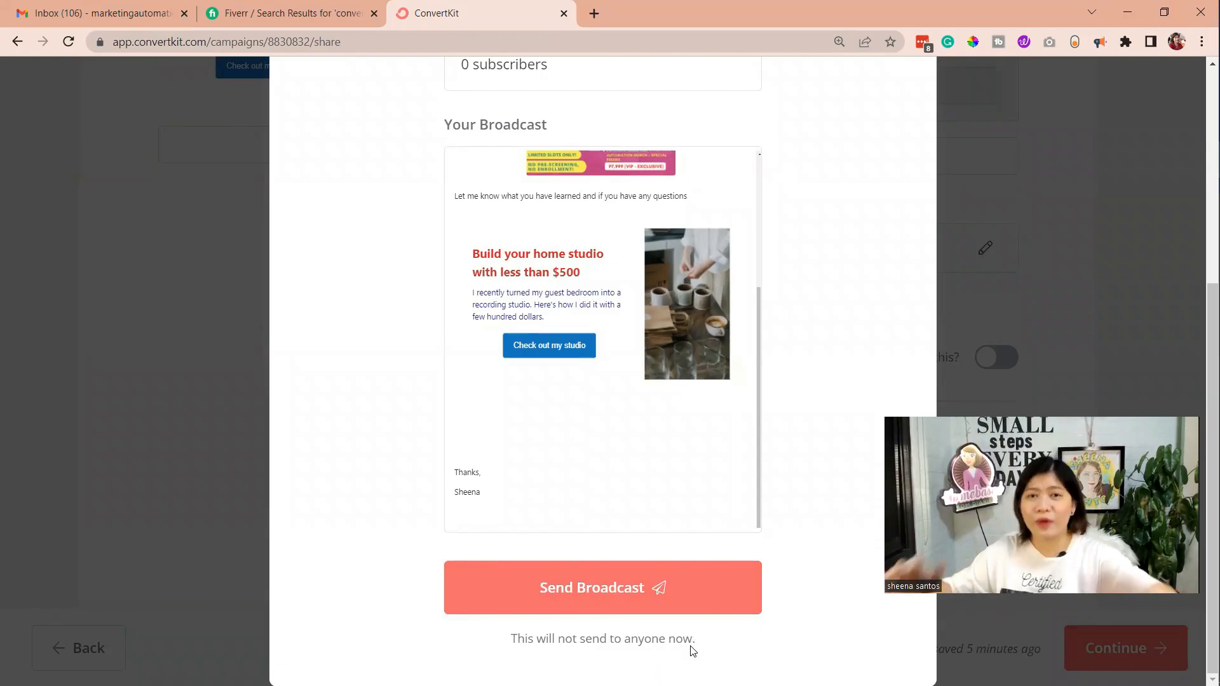
scroll(722, 447, up, 3)
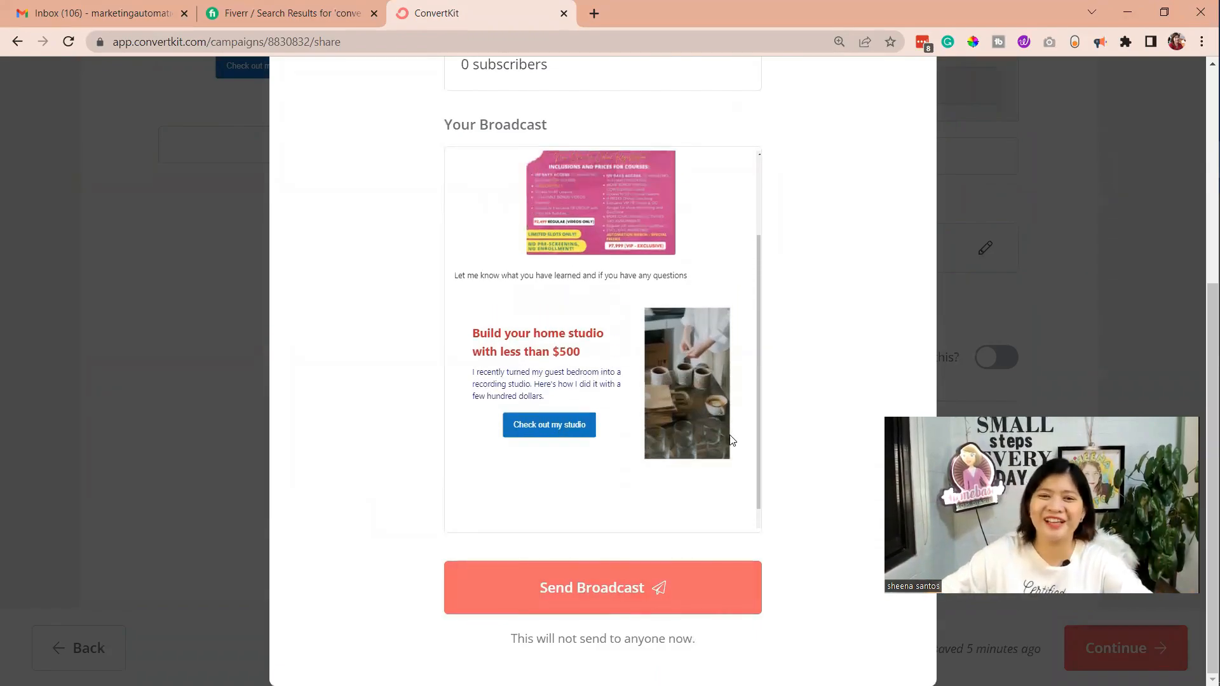
Close the confirmation without sending the broadcast, and return through the draft to the list of all broadcasts
click(1002, 325)
scroll(982, 299, up, 5)
scroll(982, 298, up, 5)
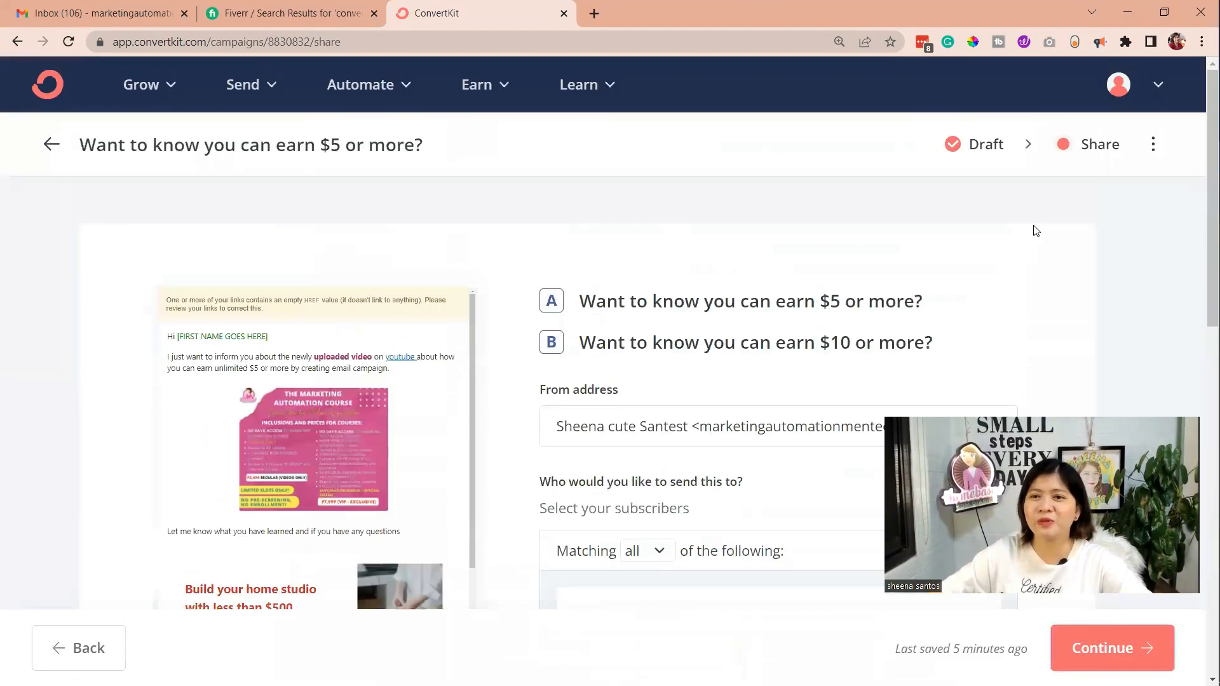
click(1000, 157)
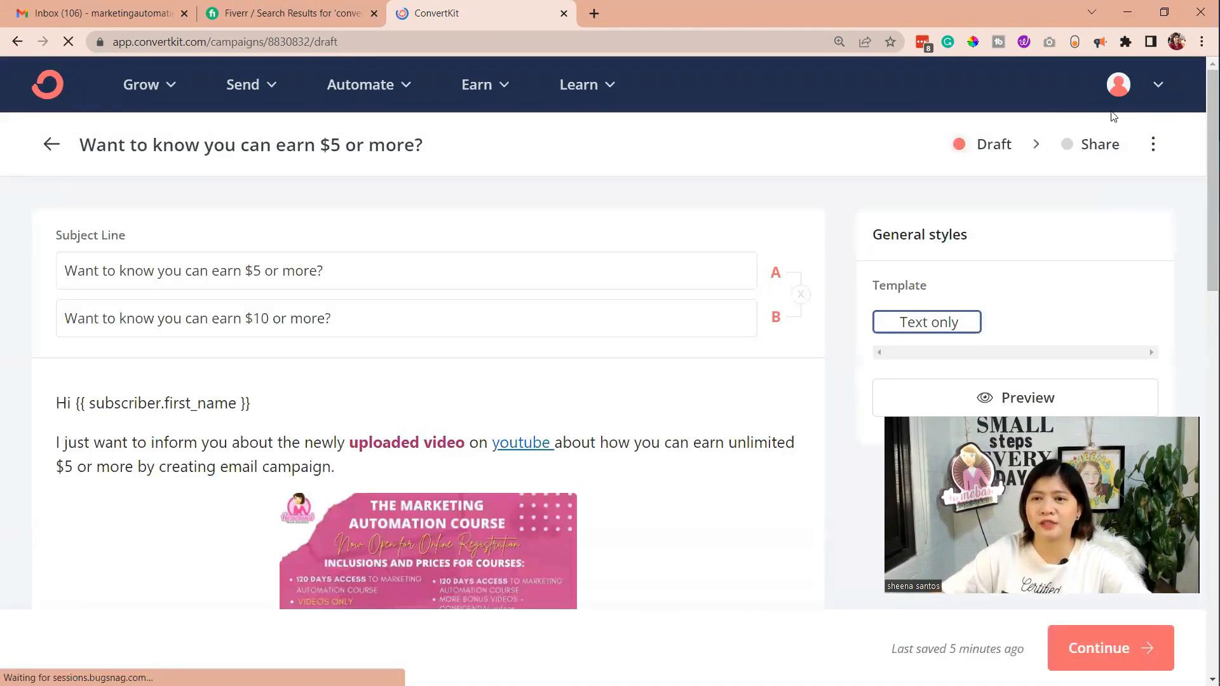
click(15, 42)
scroll(349, 410, down, 2)
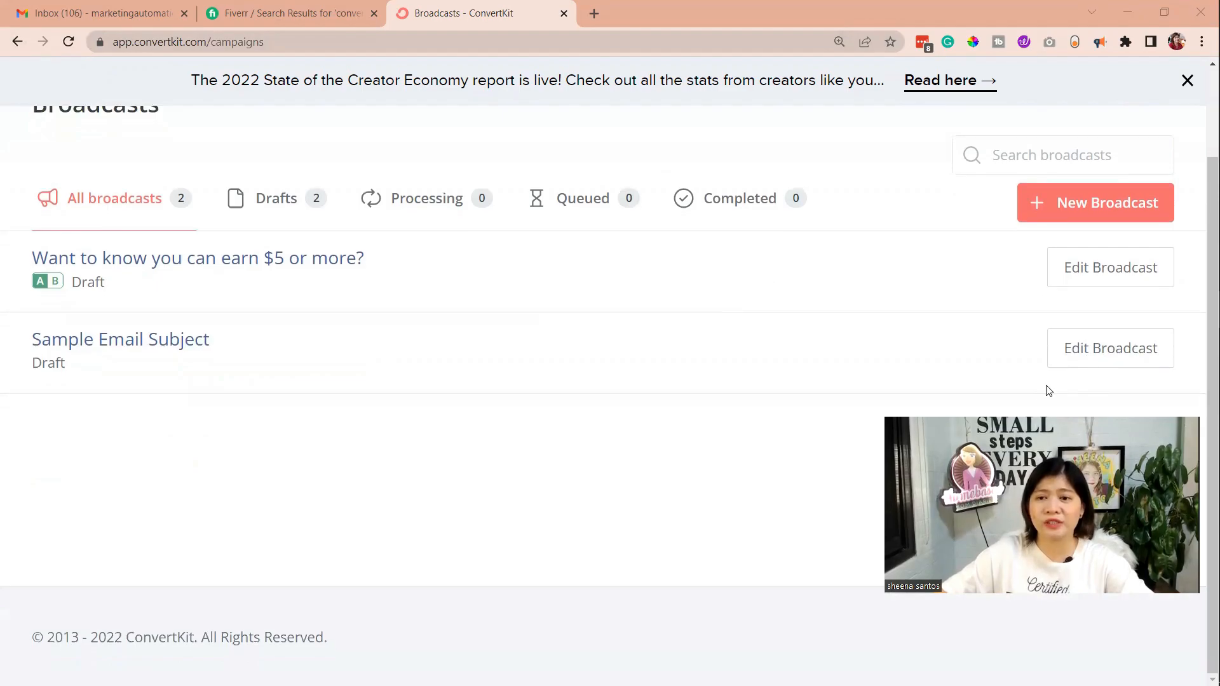